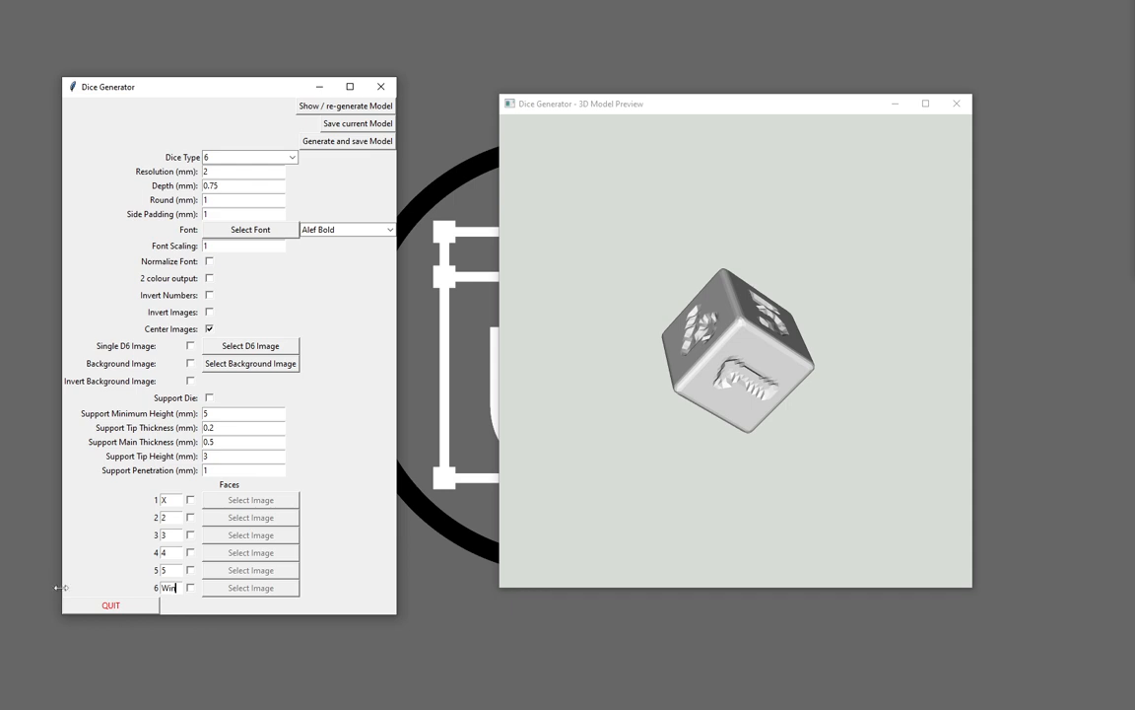
# Regenerate the six-sided die's 3D preview and rotate it to examine the face 6 text "Win"
pyautogui.click(333, 108)
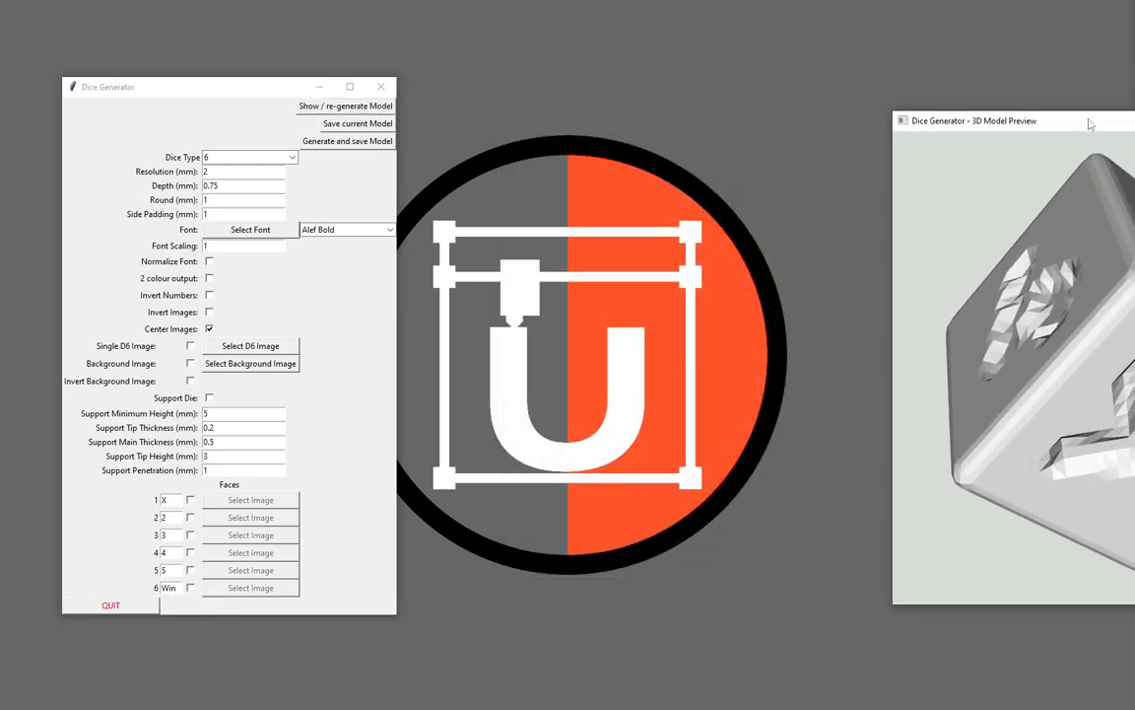
pyautogui.moveTo(1090, 121); pyautogui.dragTo(670, 80)
pyautogui.moveTo(798, 433); pyautogui.dragTo(681, 312)
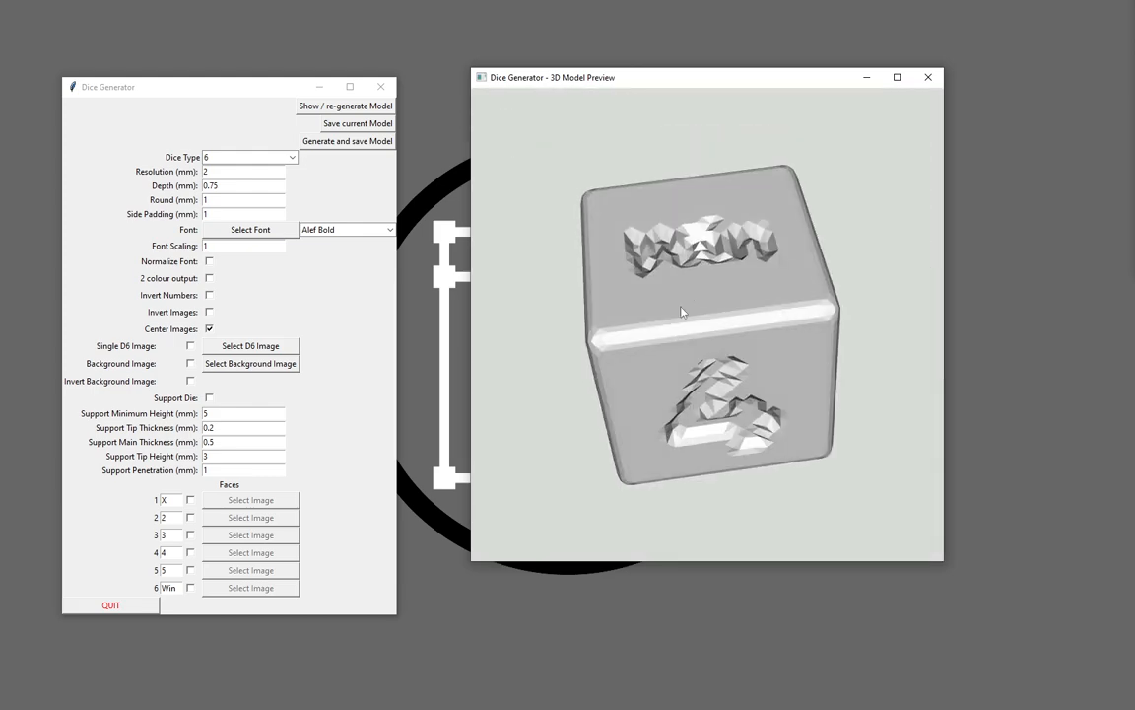
# Shorten the face 6 text to "W", regenerate the die and inspect its faces in the 3D preview
pyautogui.click(169, 586)
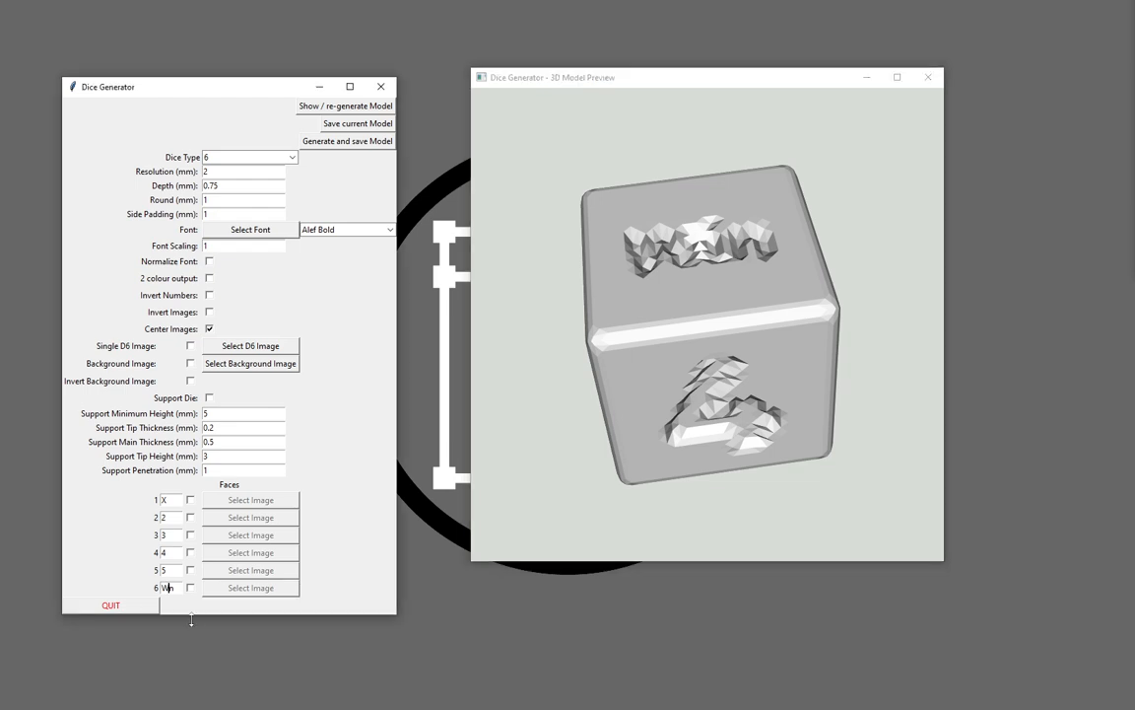
pyautogui.press('BackSpace')
pyautogui.press('BackSpace')
pyautogui.click(309, 112)
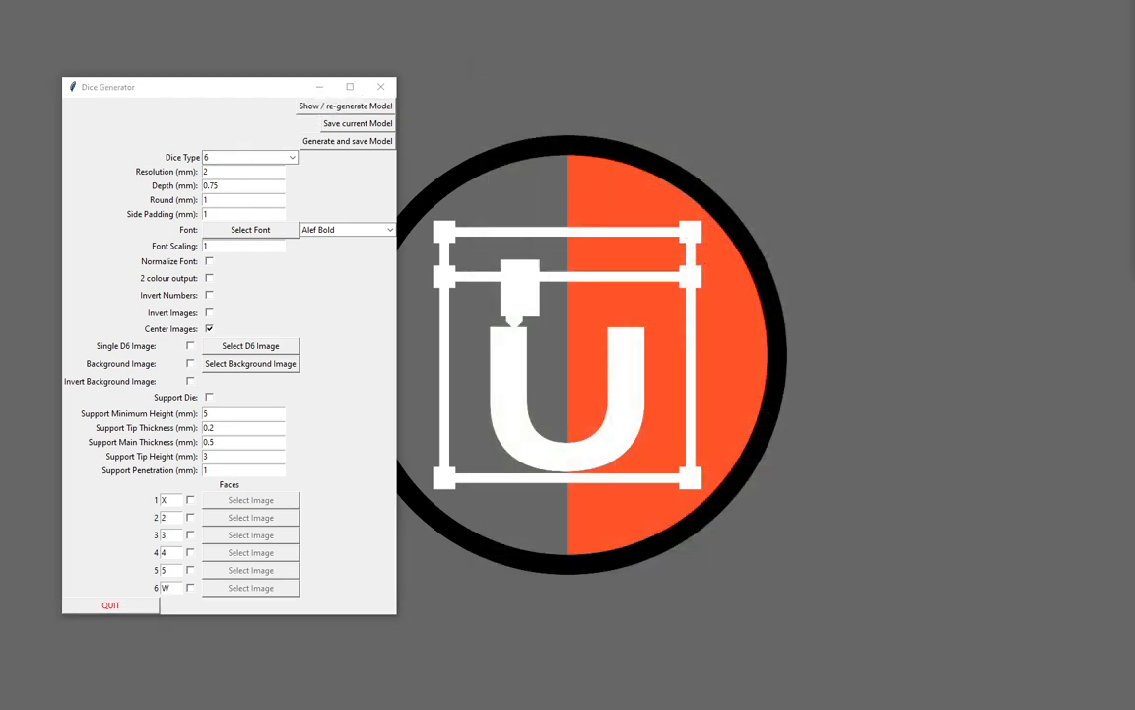
pyautogui.moveTo(1026, 65); pyautogui.dragTo(644, 110)
pyautogui.moveTo(734, 198); pyautogui.dragTo(742, 275)
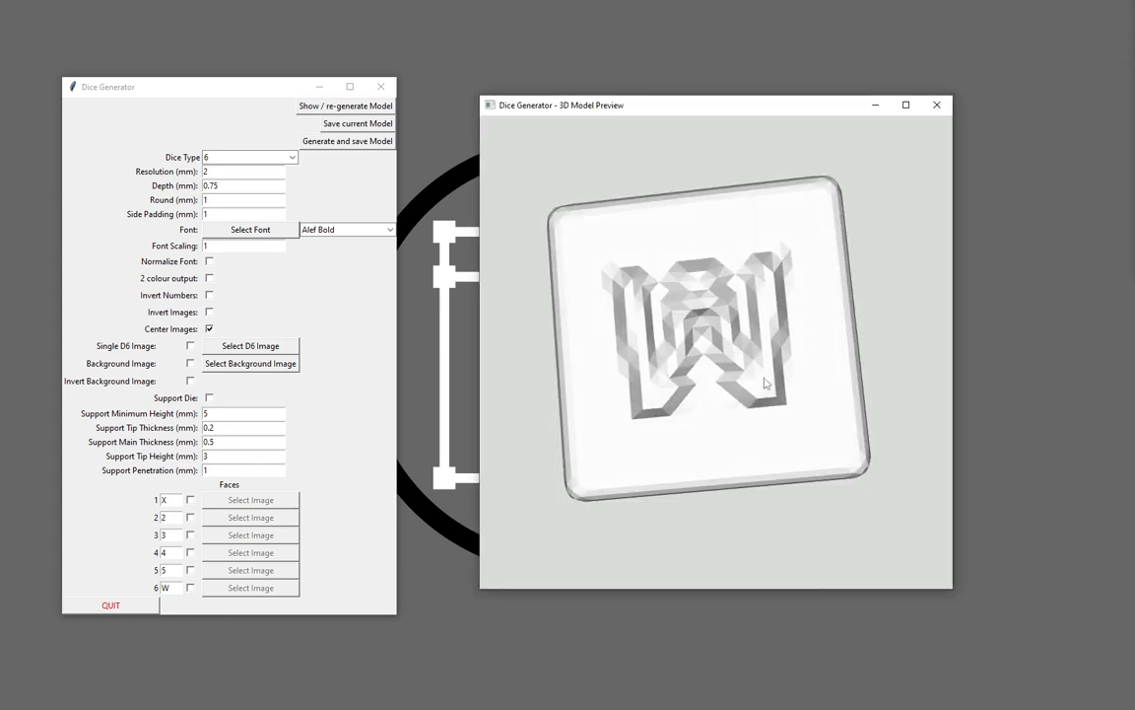
pyautogui.moveTo(763, 381); pyautogui.dragTo(743, 307)
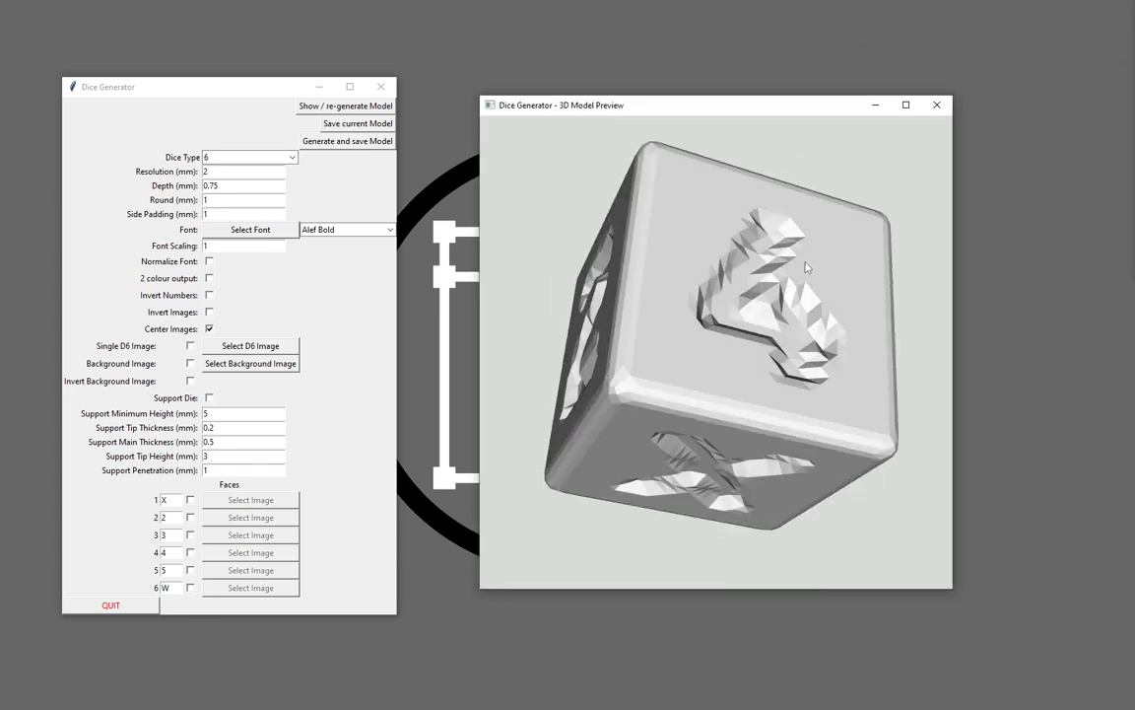
pyautogui.moveTo(812, 261); pyautogui.dragTo(761, 385)
pyautogui.click(191, 500)
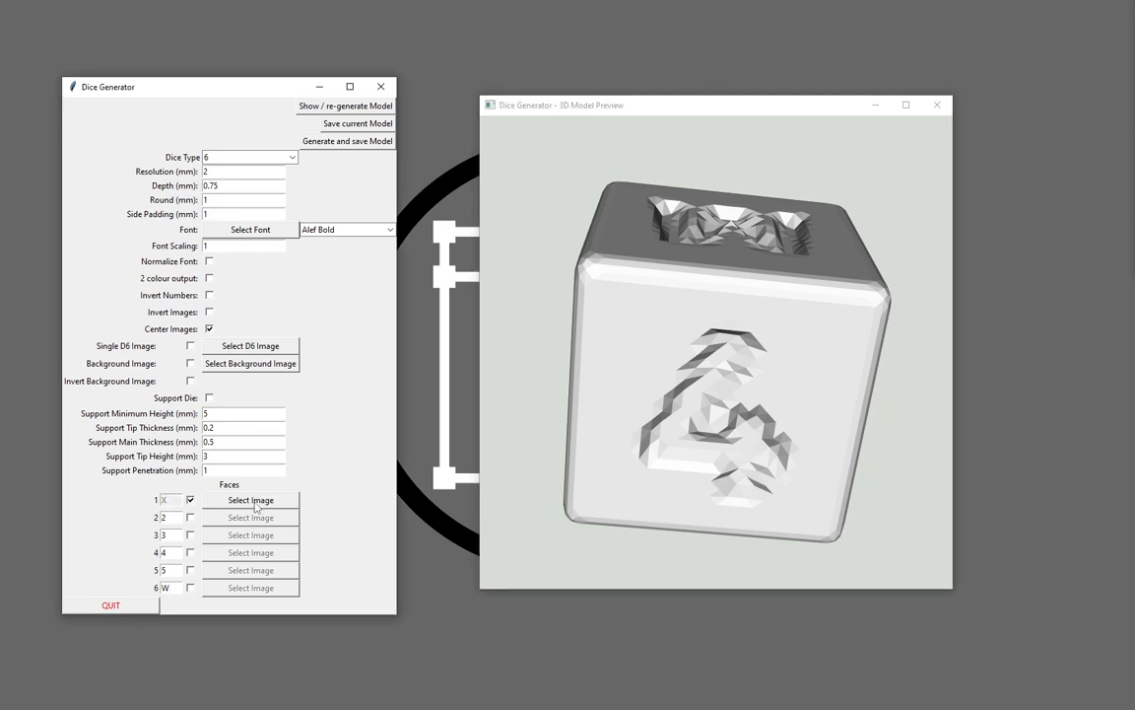
pyautogui.click(253, 502)
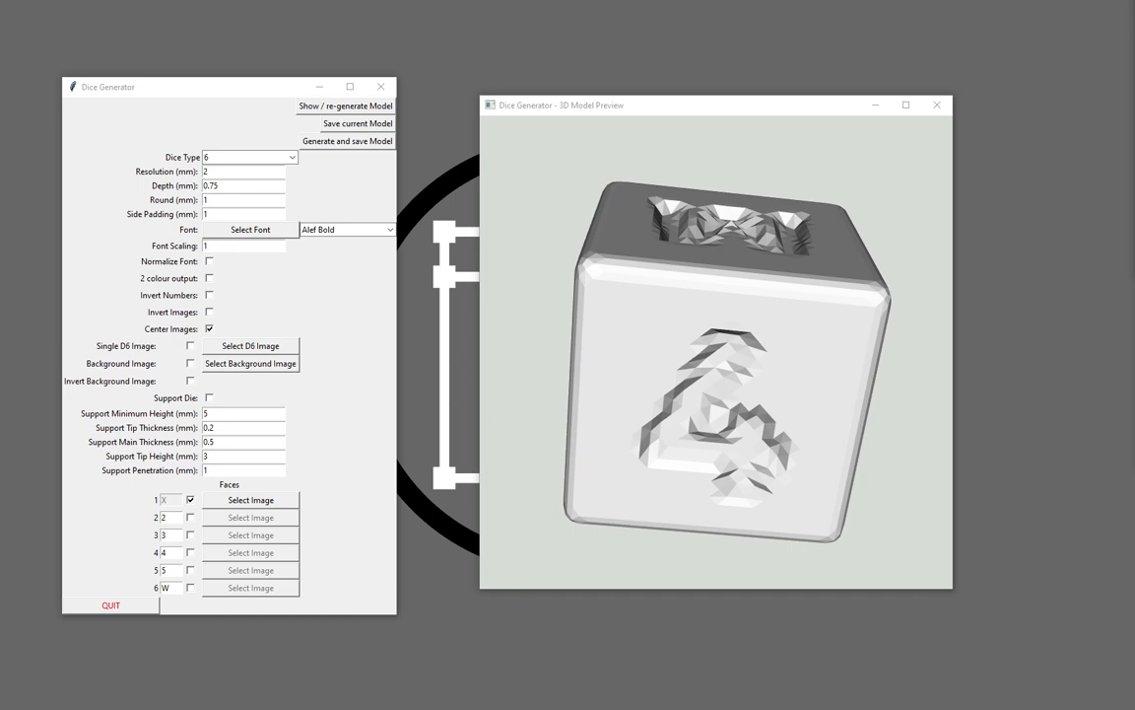
pyautogui.click(190, 500)
# Set the face 1 text to 1 and assign the image Icon_Blurry3.png to face 6
pyautogui.click(168, 499)
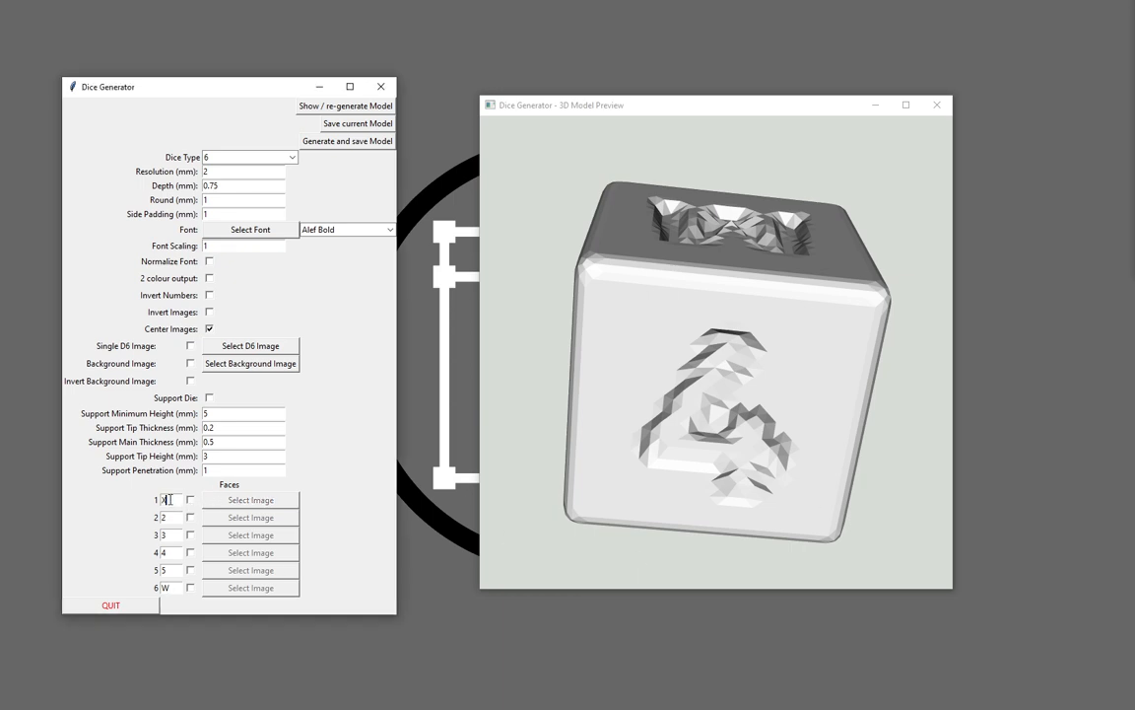
pyautogui.click(190, 587)
pyautogui.click(237, 588)
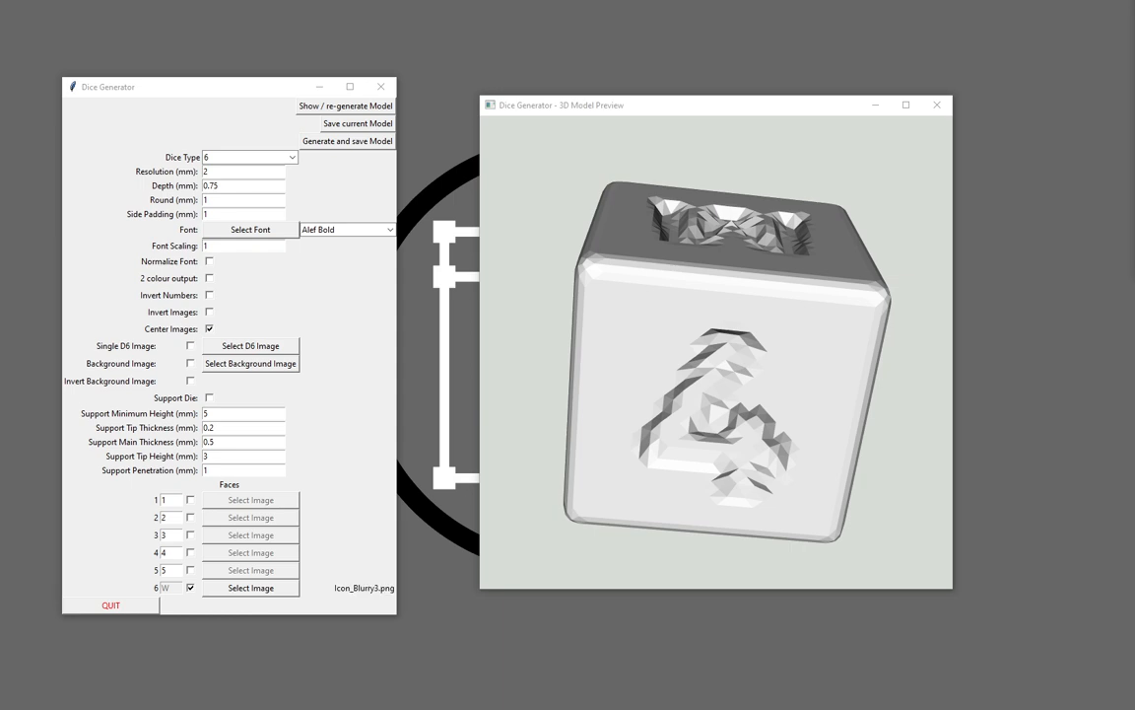
# Regenerate the die and rotate the 3D preview to examine the image on face 6
pyautogui.click(327, 106)
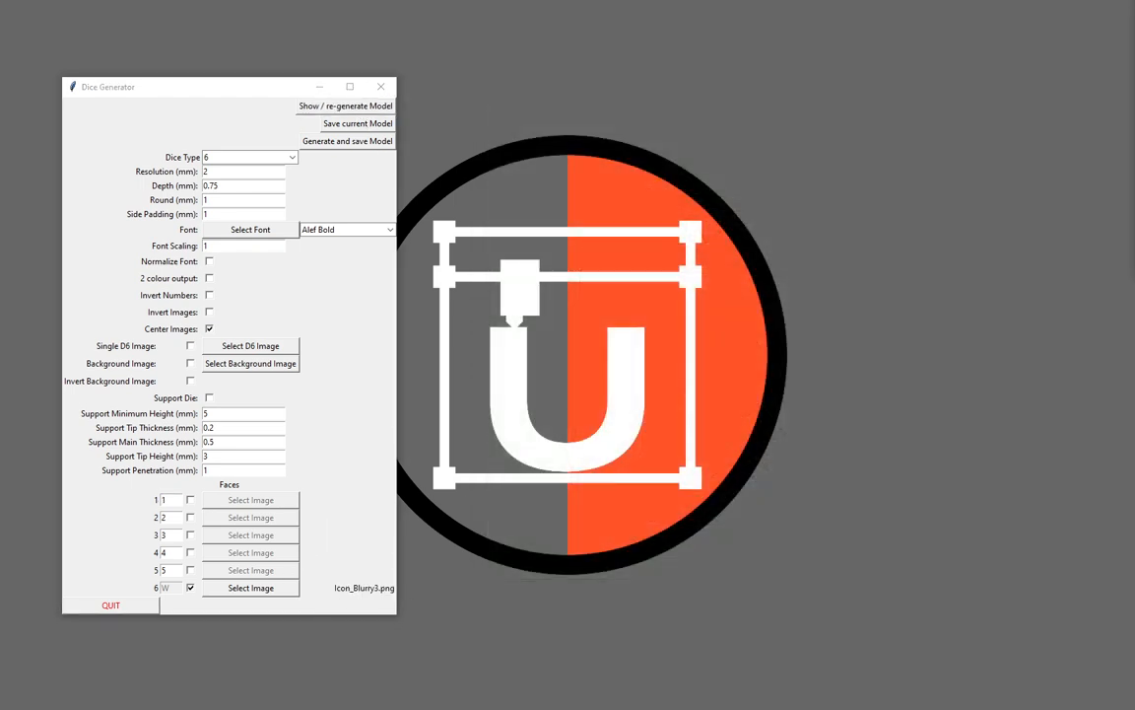
pyautogui.moveTo(1134, 124); pyautogui.dragTo(639, 90)
pyautogui.moveTo(640, 138); pyautogui.dragTo(827, 124)
pyautogui.scroll(-5, 930, 375)
pyautogui.moveTo(809, 343); pyautogui.dragTo(961, 321)
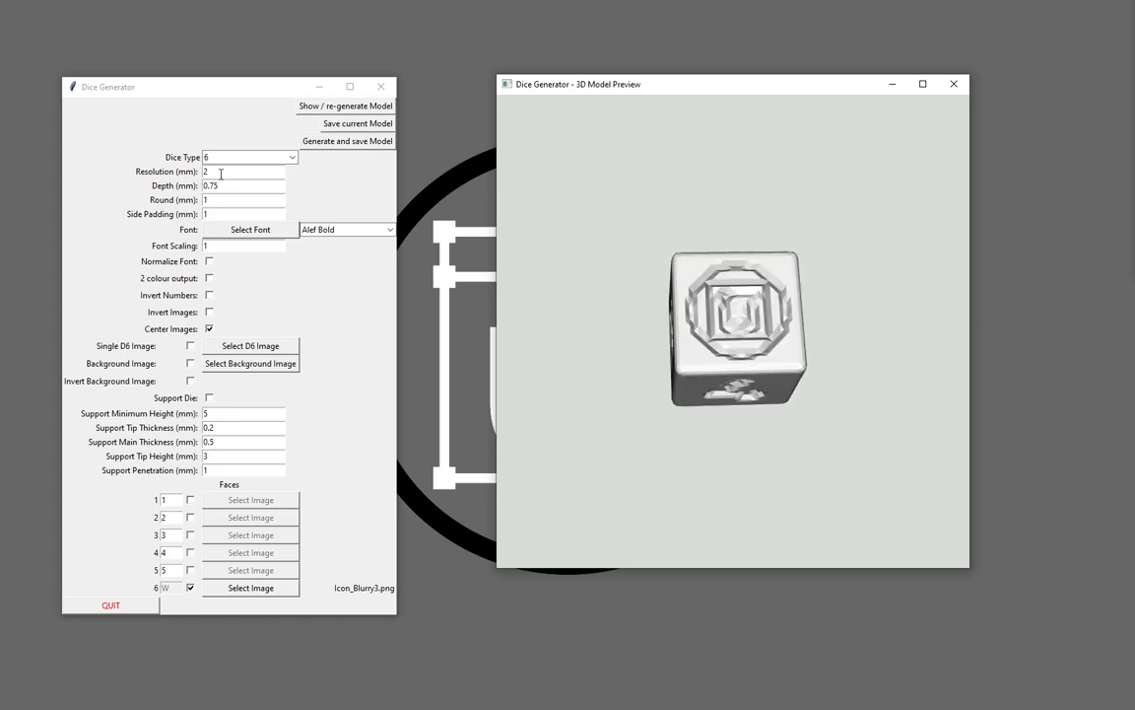
# Set the resolution to 1 mm, regenerate the die and inspect the engraved image and numbers from several sides
pyautogui.doubleClick(221, 173)
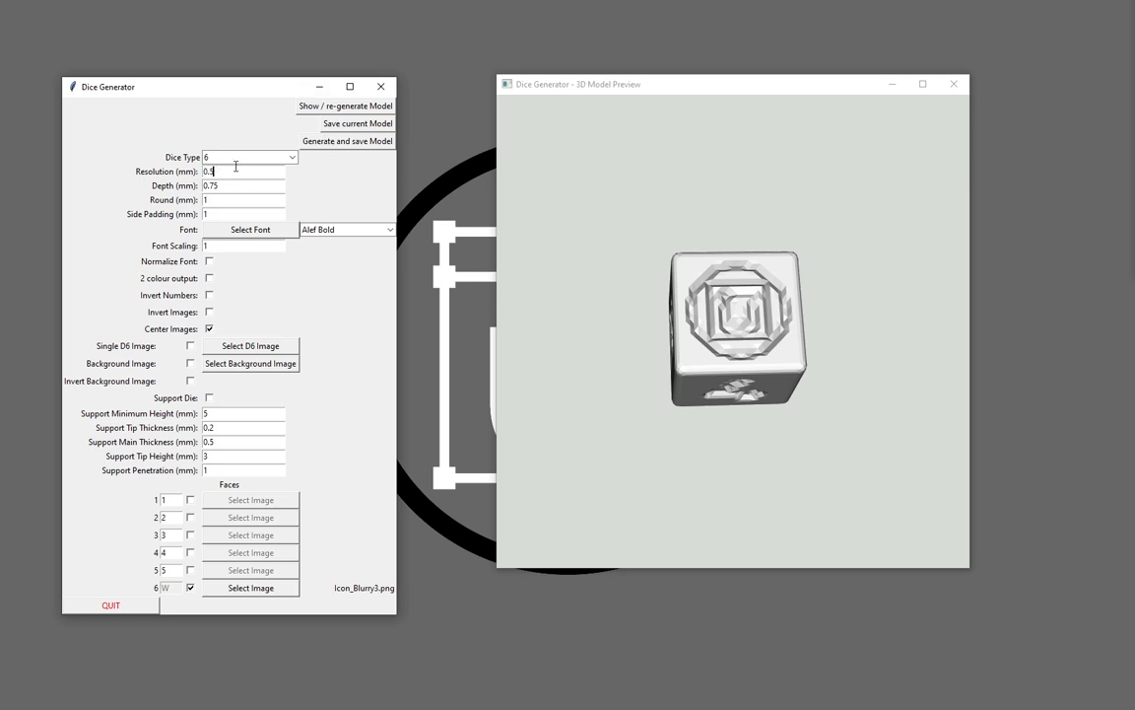
pyautogui.moveTo(240, 171); pyautogui.dragTo(41, 156)
pyautogui.write('1')
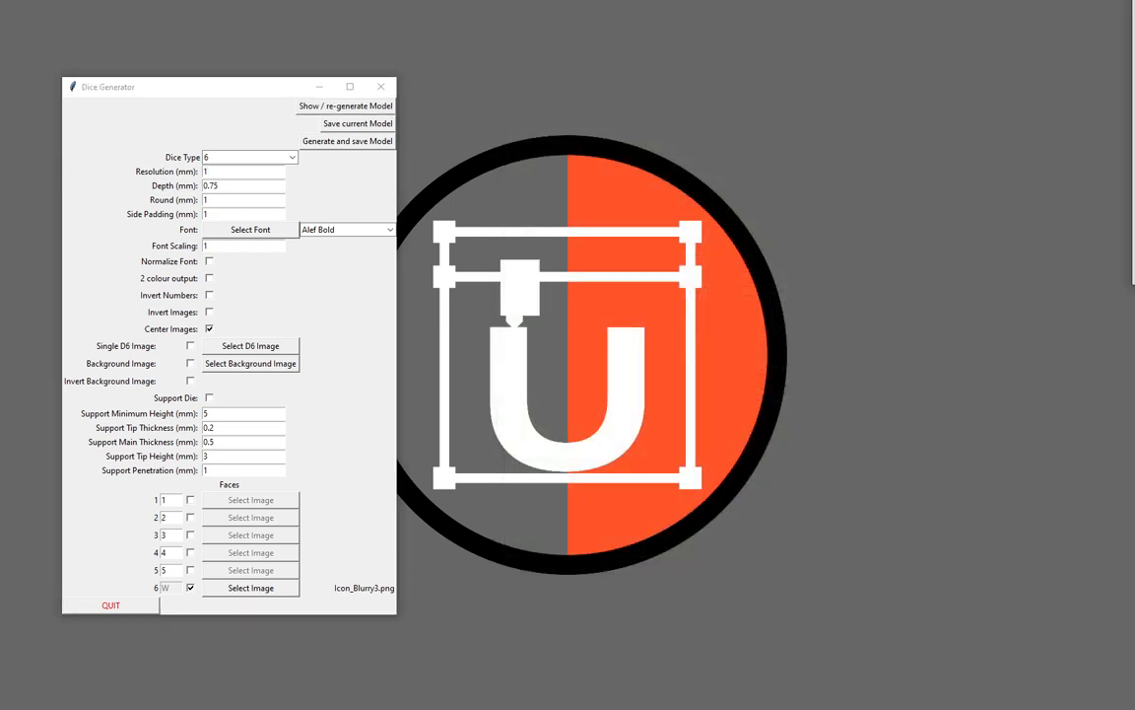
pyautogui.moveTo(911, 98); pyautogui.dragTo(621, 92)
pyautogui.moveTo(616, 148); pyautogui.dragTo(675, 340)
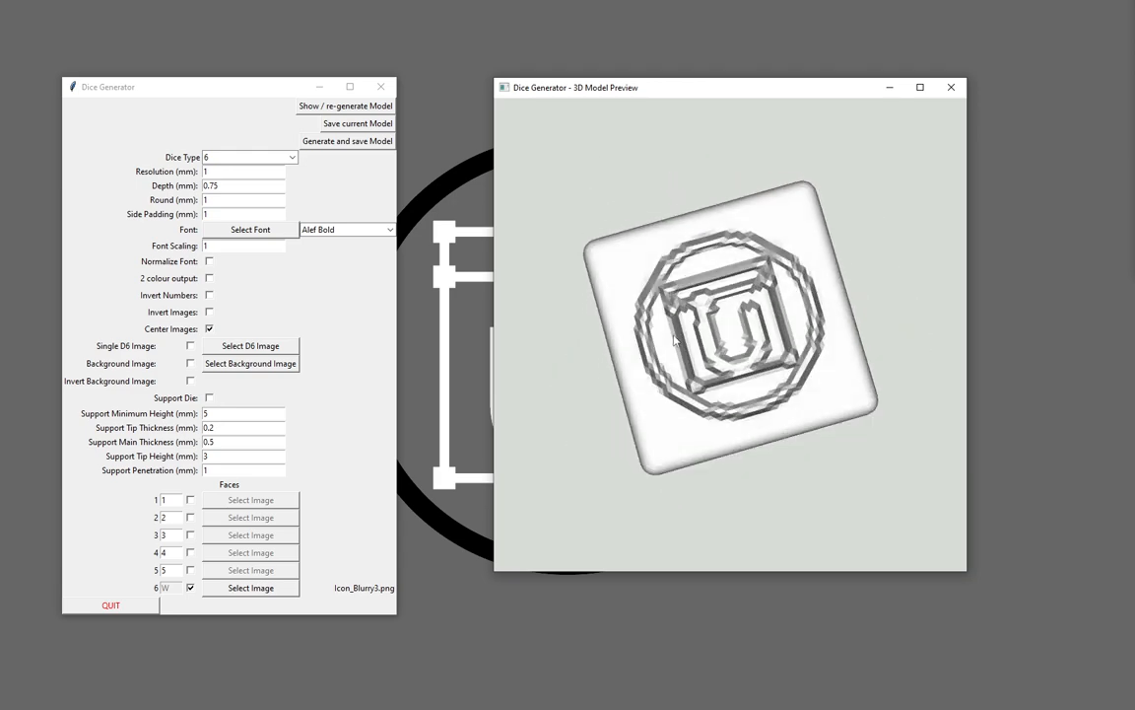
pyautogui.moveTo(785, 333); pyautogui.dragTo(661, 333)
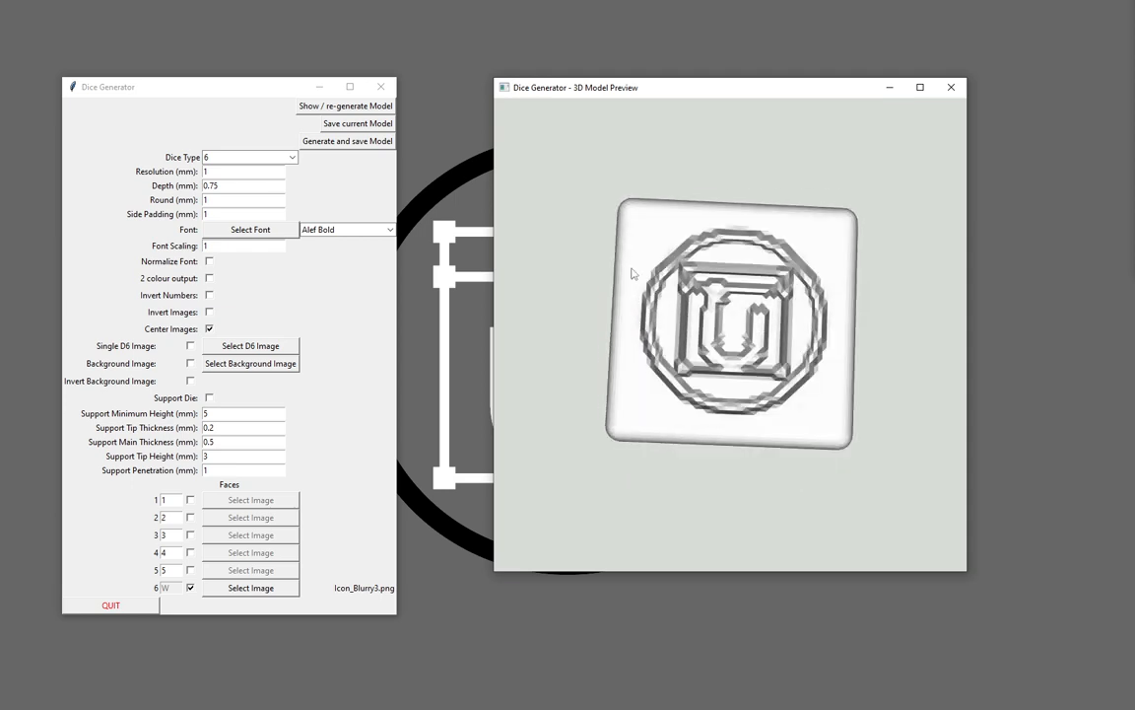
pyautogui.moveTo(590, 406); pyautogui.dragTo(706, 335)
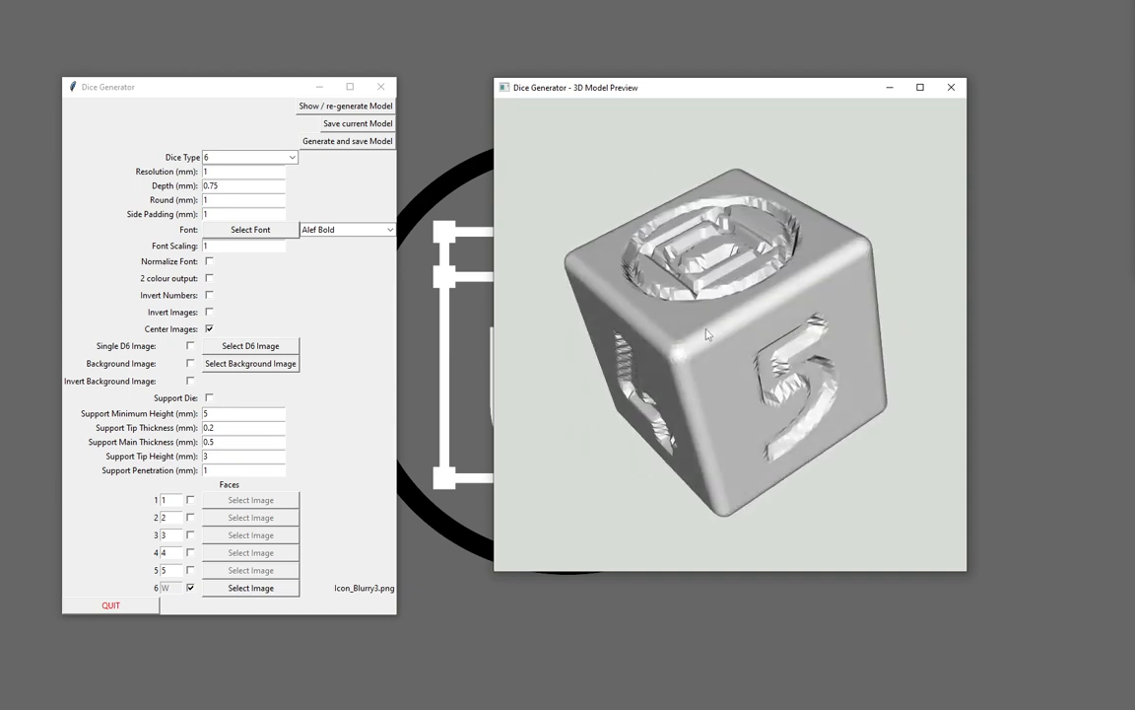
# Turn off the image on face 6 and change the dice type to 4
pyautogui.click(190, 588)
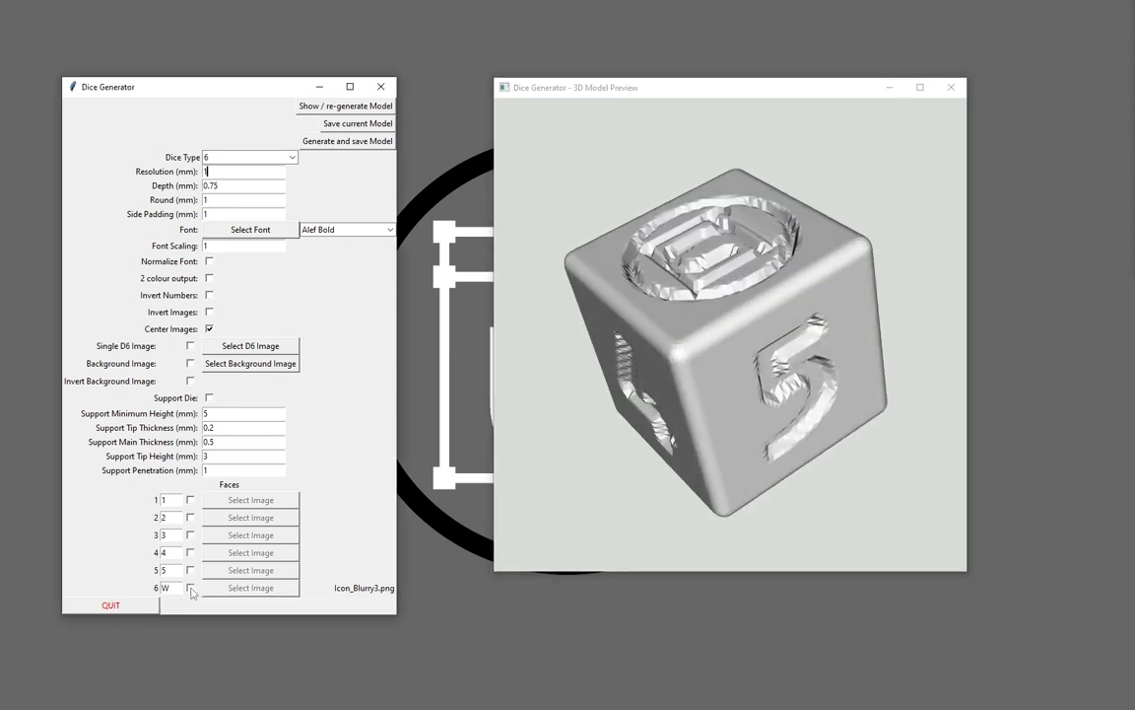
pyautogui.doubleClick(166, 587)
pyautogui.click(172, 589)
pyautogui.click(249, 158)
pyautogui.click(292, 157)
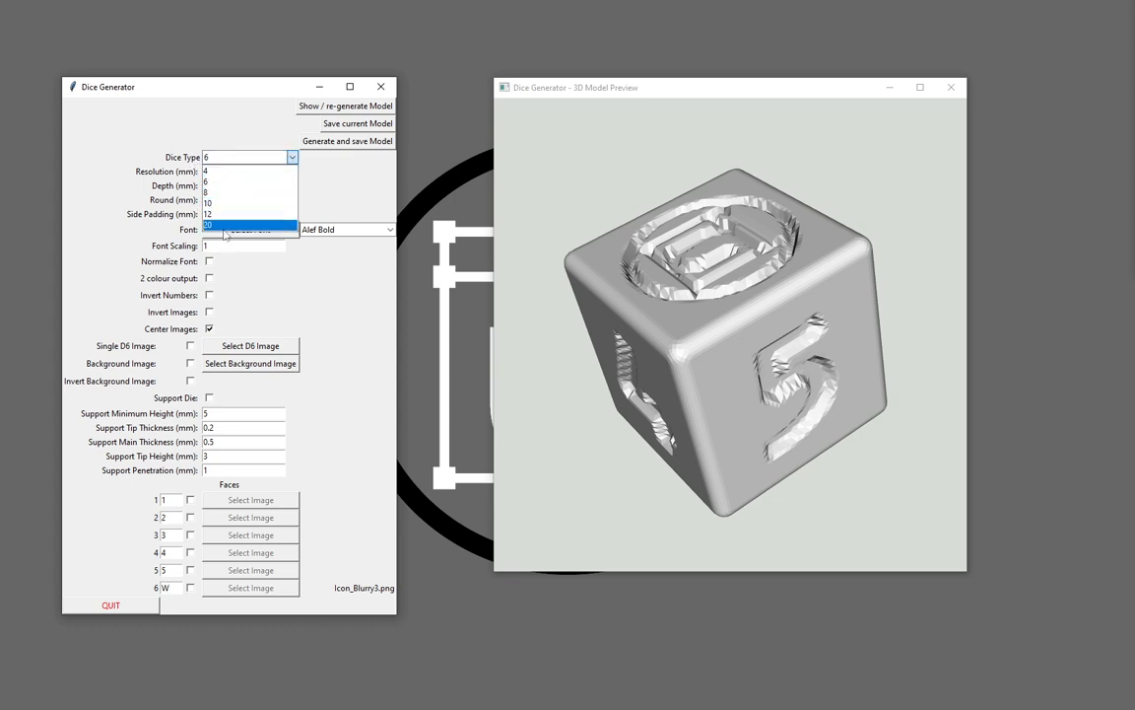
pyautogui.click(225, 174)
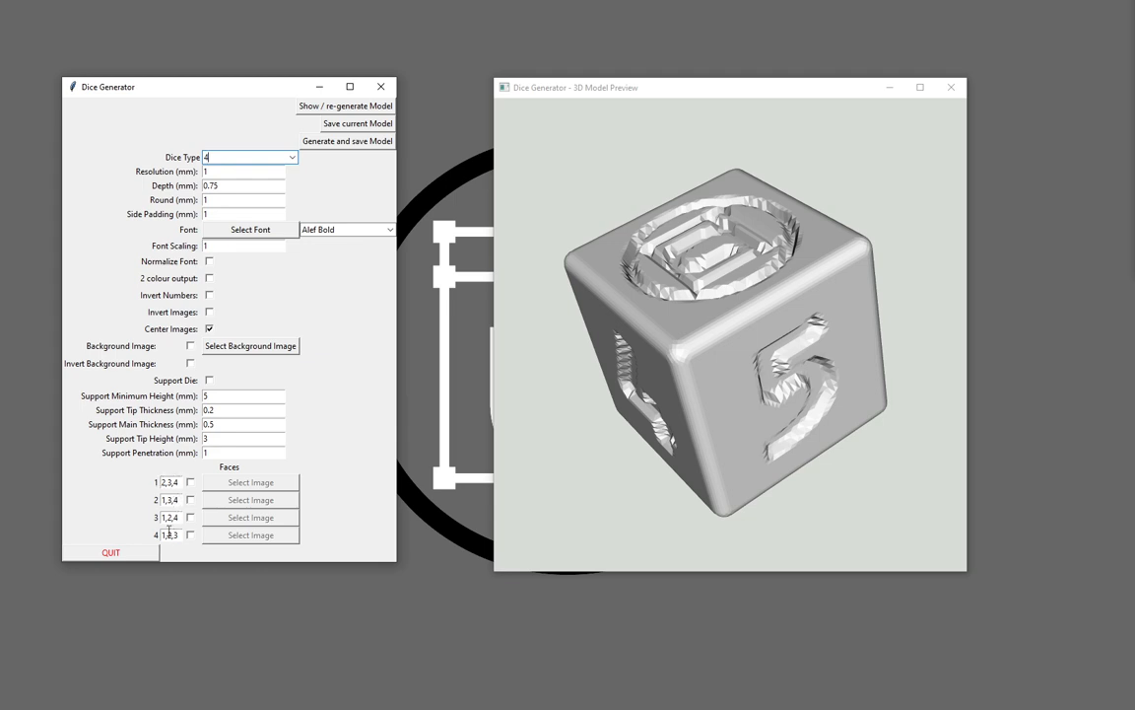
# Generate the four-sided die and rotate the 3D preview to examine the three numbers on each face
pyautogui.click(330, 109)
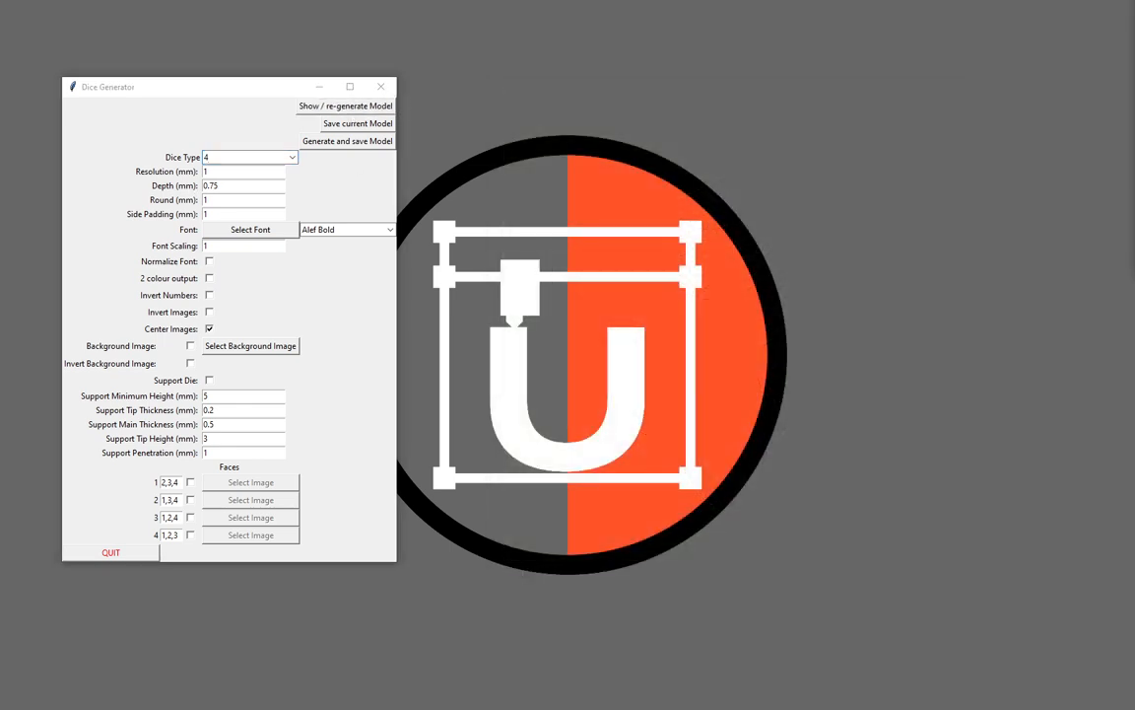
pyautogui.moveTo(1080, 77); pyautogui.dragTo(673, 66)
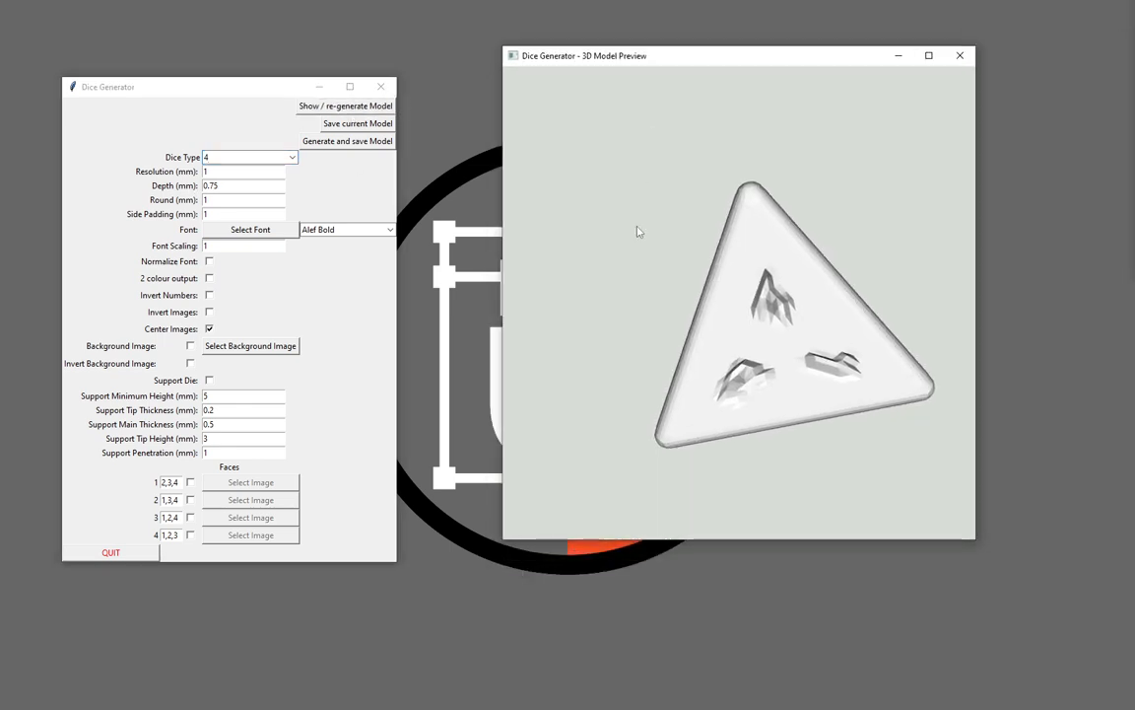
pyautogui.moveTo(638, 228); pyautogui.dragTo(866, 284)
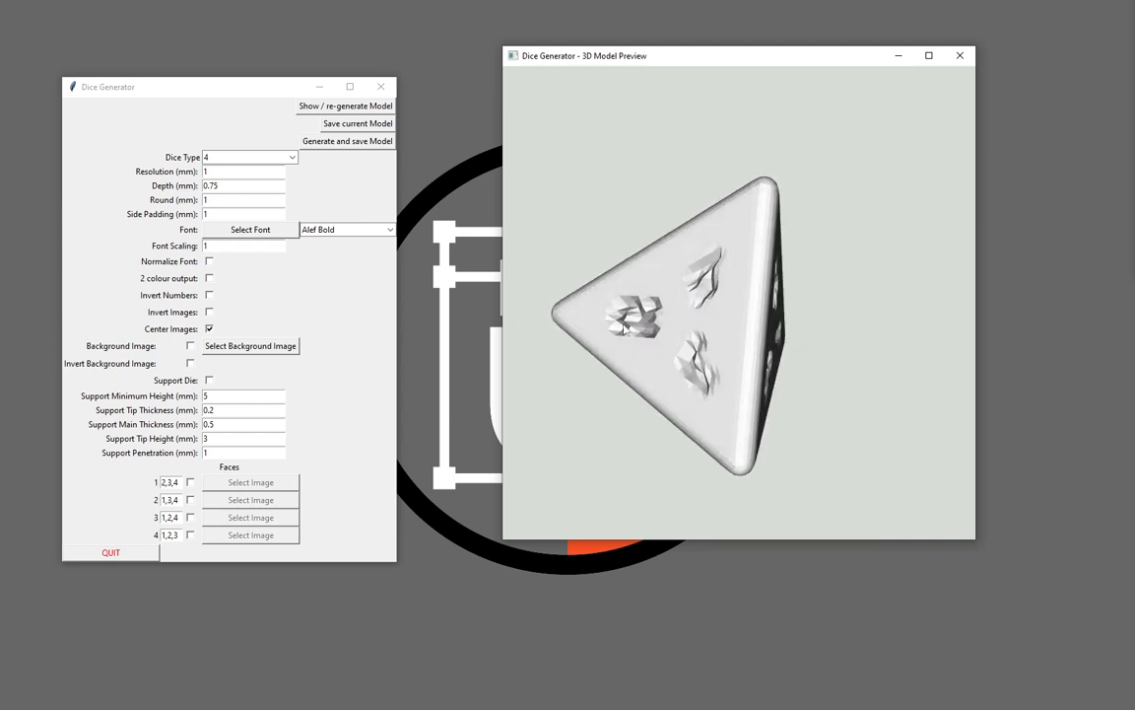
# Set the resolution to 0.5 mm, regenerate the four-sided die and inspect its engraved numbers
pyautogui.moveTo(222, 171); pyautogui.dragTo(4, 126)
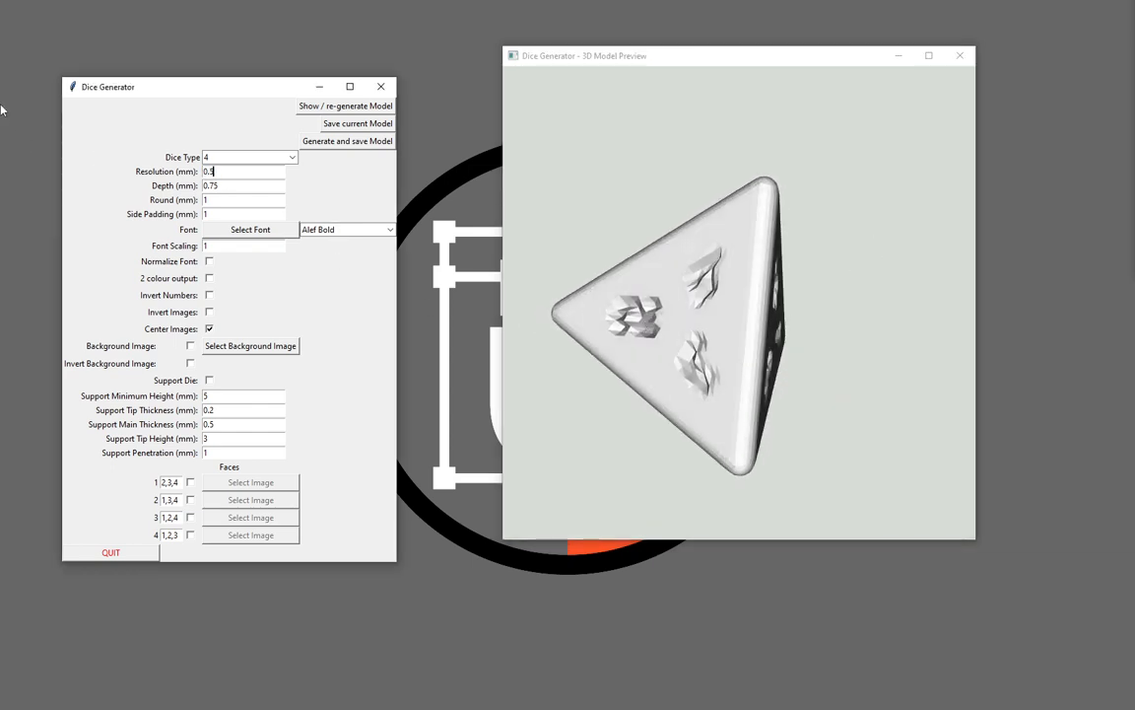
pyautogui.click(327, 106)
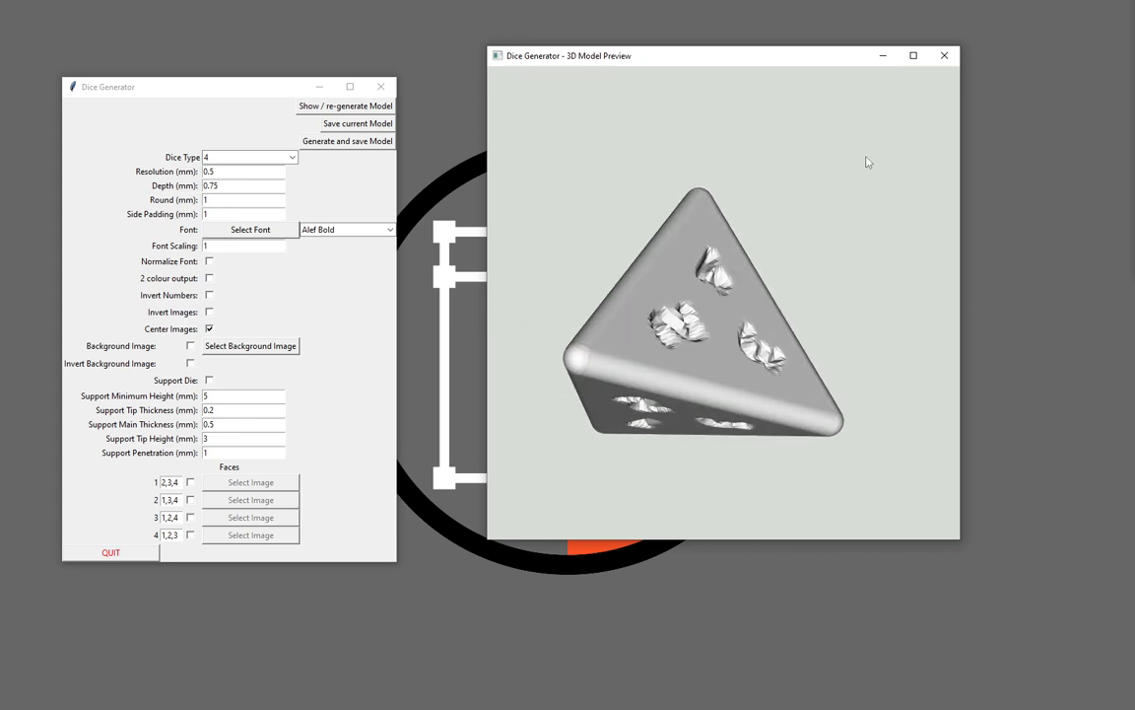
pyautogui.moveTo(867, 161); pyautogui.dragTo(650, 424)
# Replace the texts of faces 1 to 4 with the single numbers 1, 2, 3 and 4
pyautogui.tripleClick(173, 485)
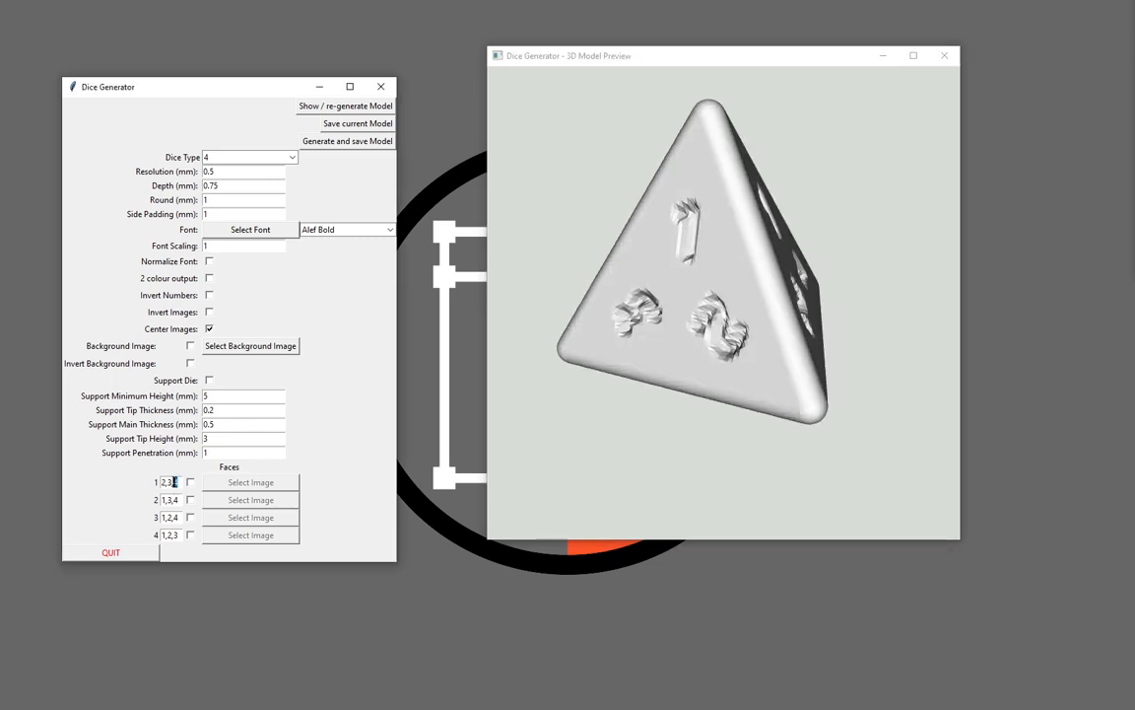
pyautogui.write('1')
pyautogui.press('Tab')
pyautogui.write('2')
pyautogui.press('Tab')
pyautogui.write('3')
pyautogui.press('Tab')
pyautogui.write('4')
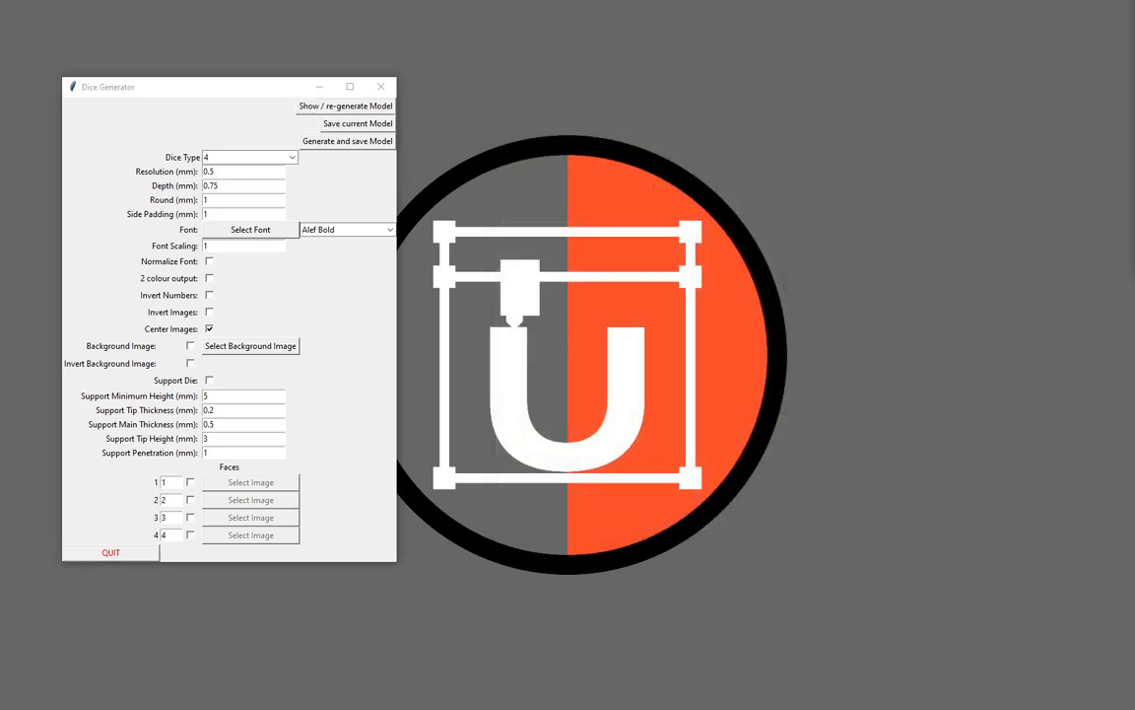
# Rotate the regenerated four-sided die in the 3D preview to examine the single number on each face
pyautogui.moveTo(1054, 63); pyautogui.dragTo(620, 42)
pyautogui.moveTo(651, 148); pyautogui.dragTo(618, 266)
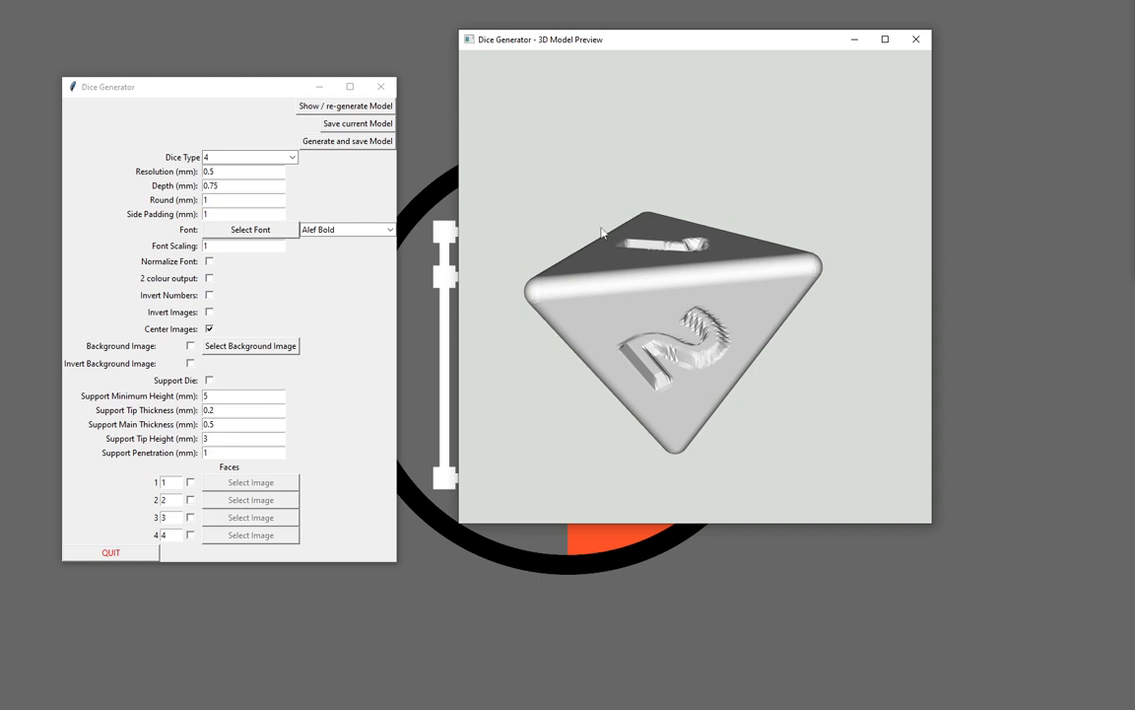
pyautogui.moveTo(625, 307); pyautogui.dragTo(773, 374)
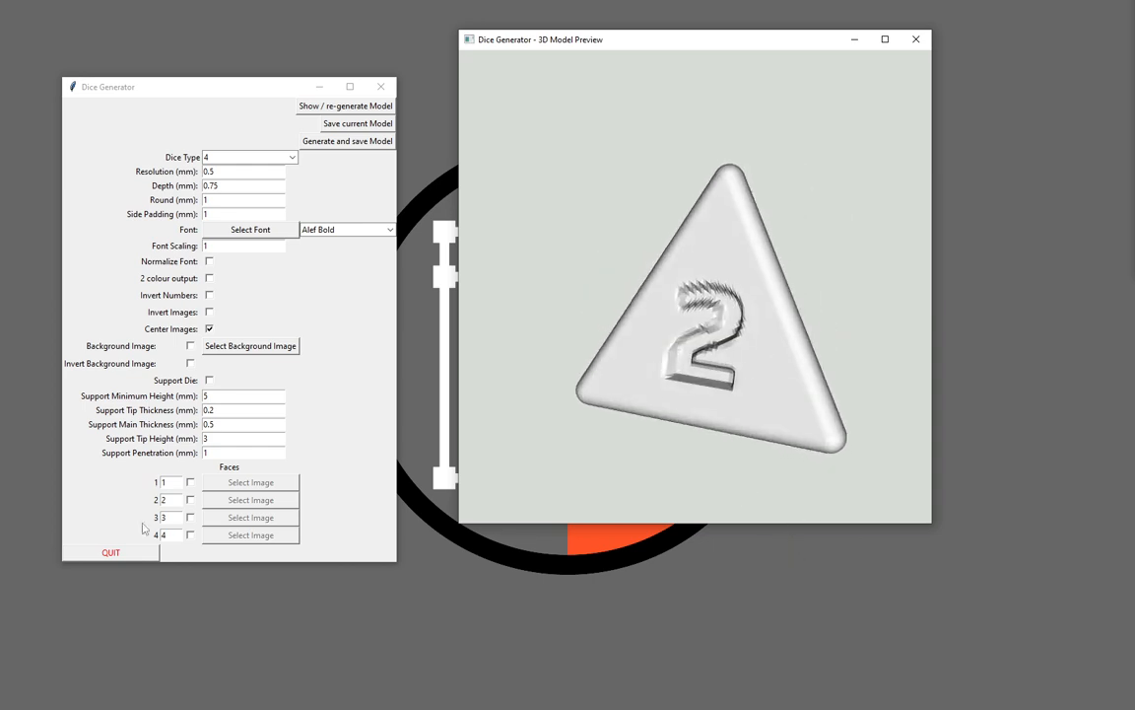
# Try the dice type 8 and switch the dice type back to 6
pyautogui.click(176, 480)
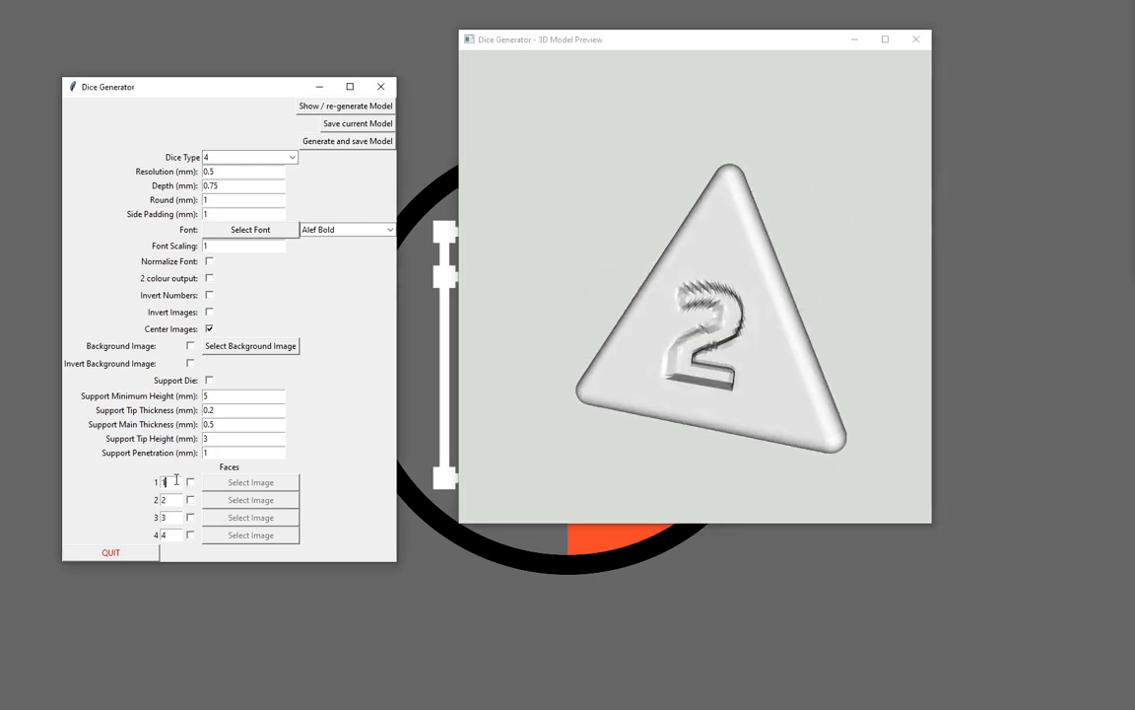
pyautogui.click(281, 157)
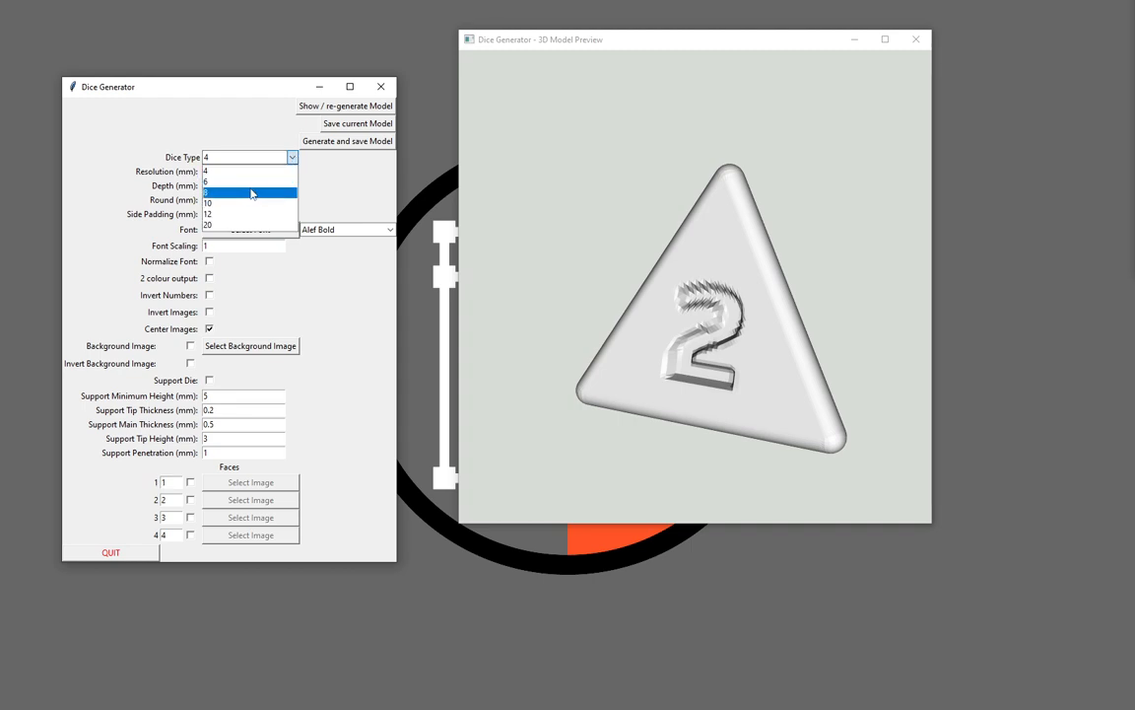
pyautogui.click(252, 194)
pyautogui.click(286, 157)
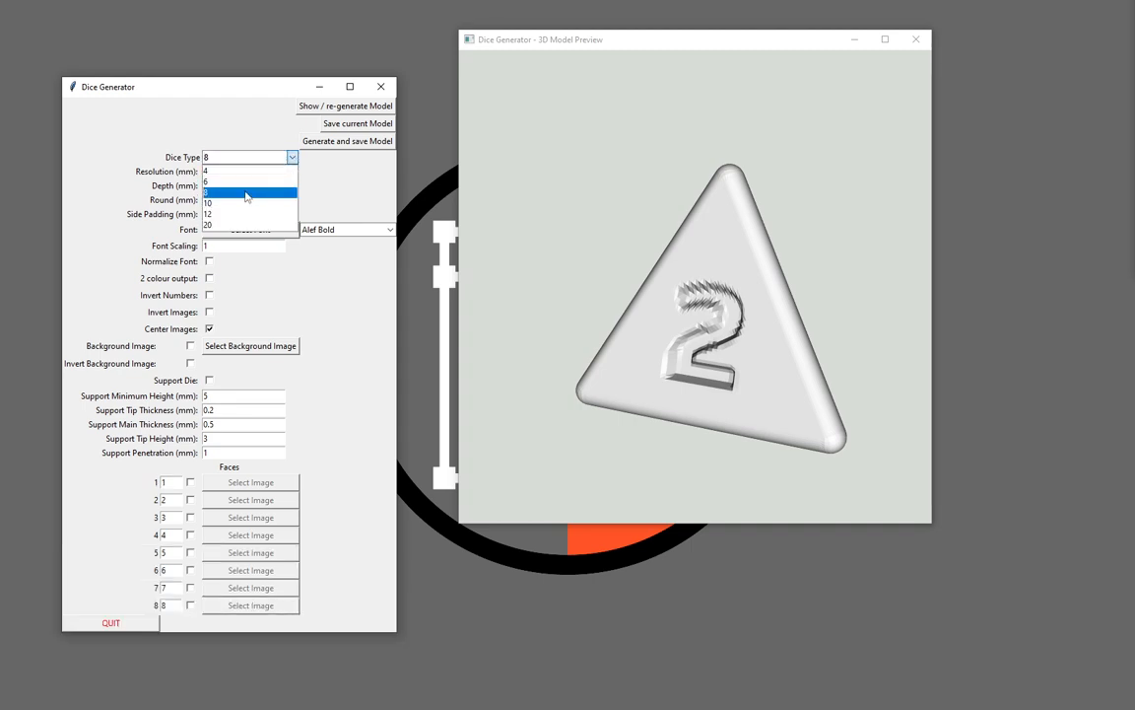
pyautogui.click(247, 182)
pyautogui.click(292, 158)
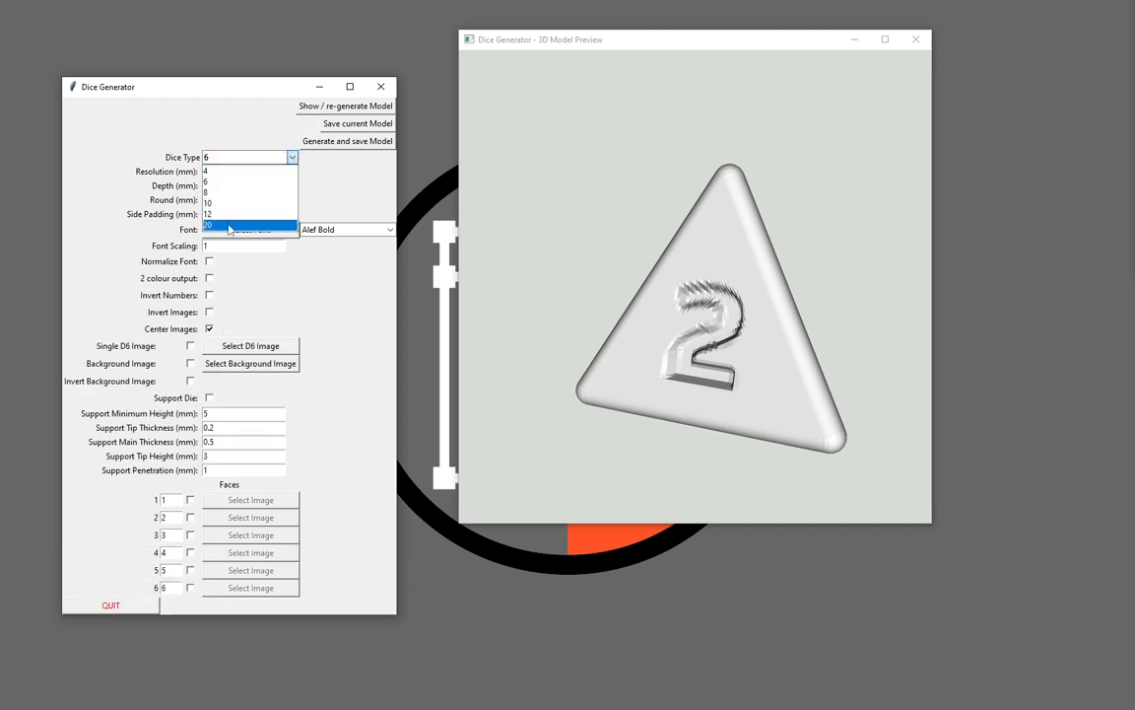
pyautogui.click(234, 183)
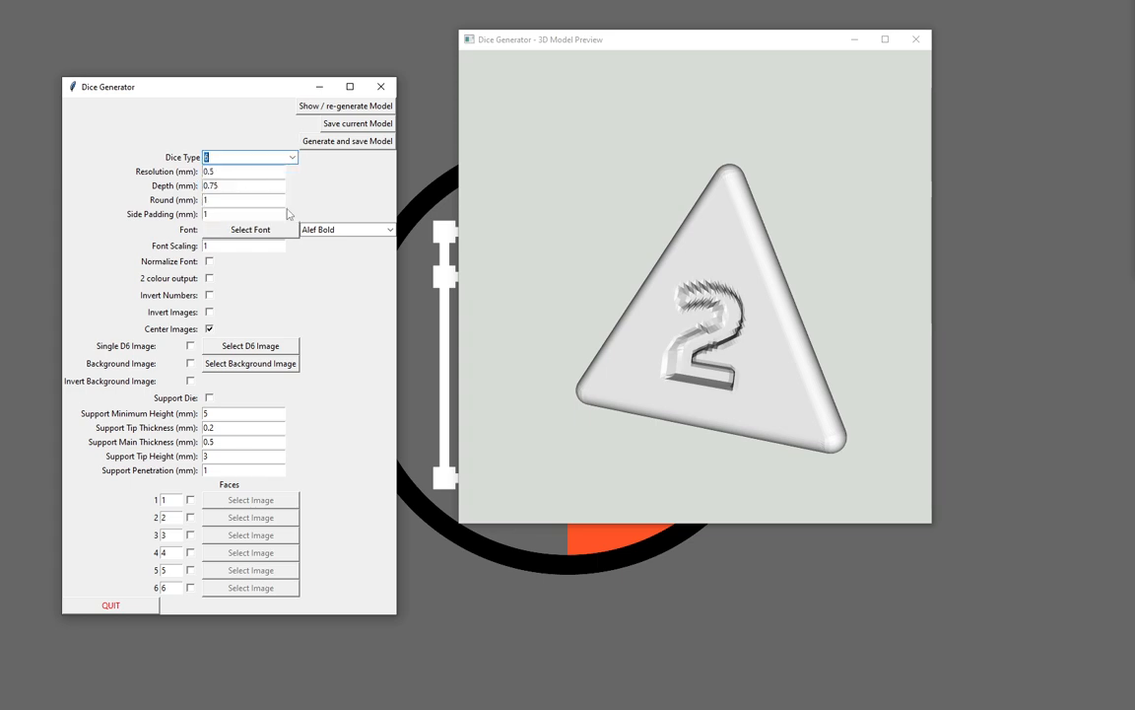
pyautogui.click(231, 172)
pyautogui.moveTo(725, 360); pyautogui.dragTo(727, 305)
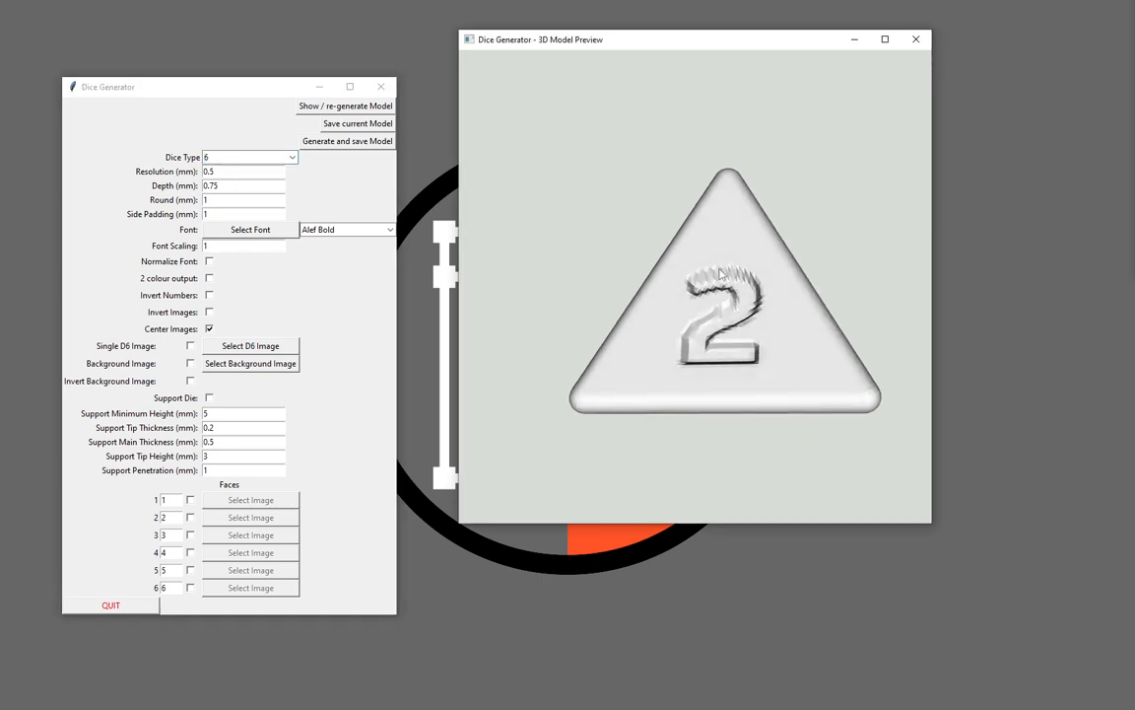
# Examine the engraving of the number 2 on the four-sided die up close and from several angles
pyautogui.scroll(12, 717, 276)
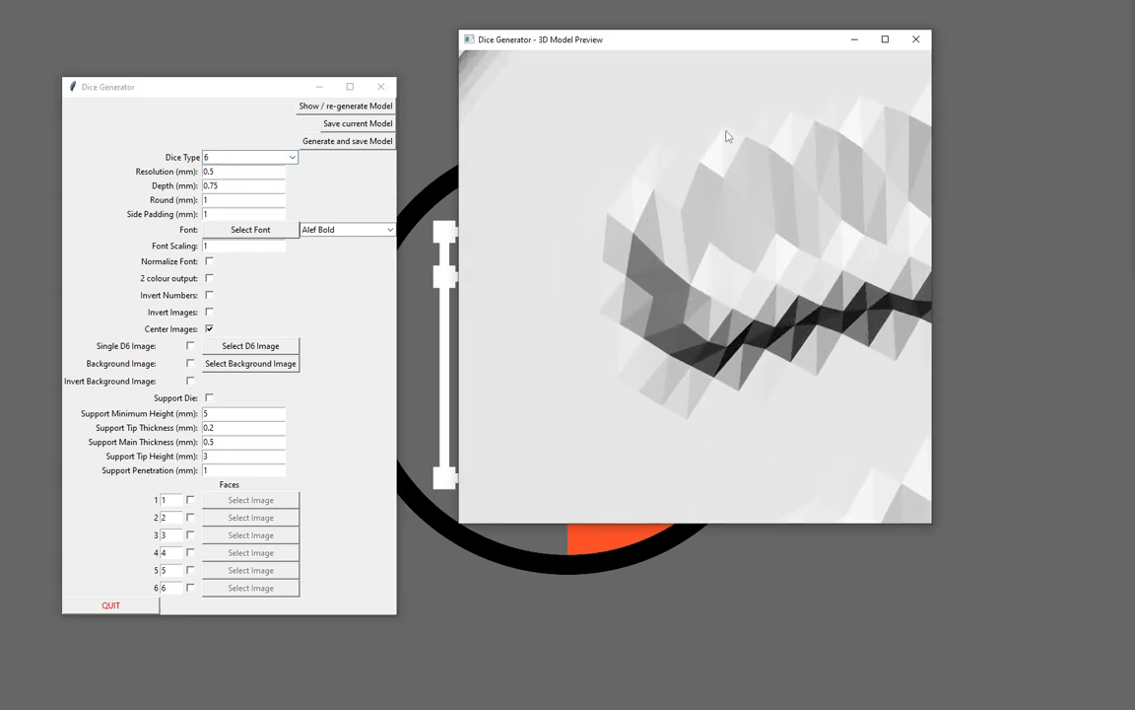
pyautogui.scroll(-8, 671, 227)
pyautogui.moveTo(696, 285); pyautogui.dragTo(571, 270)
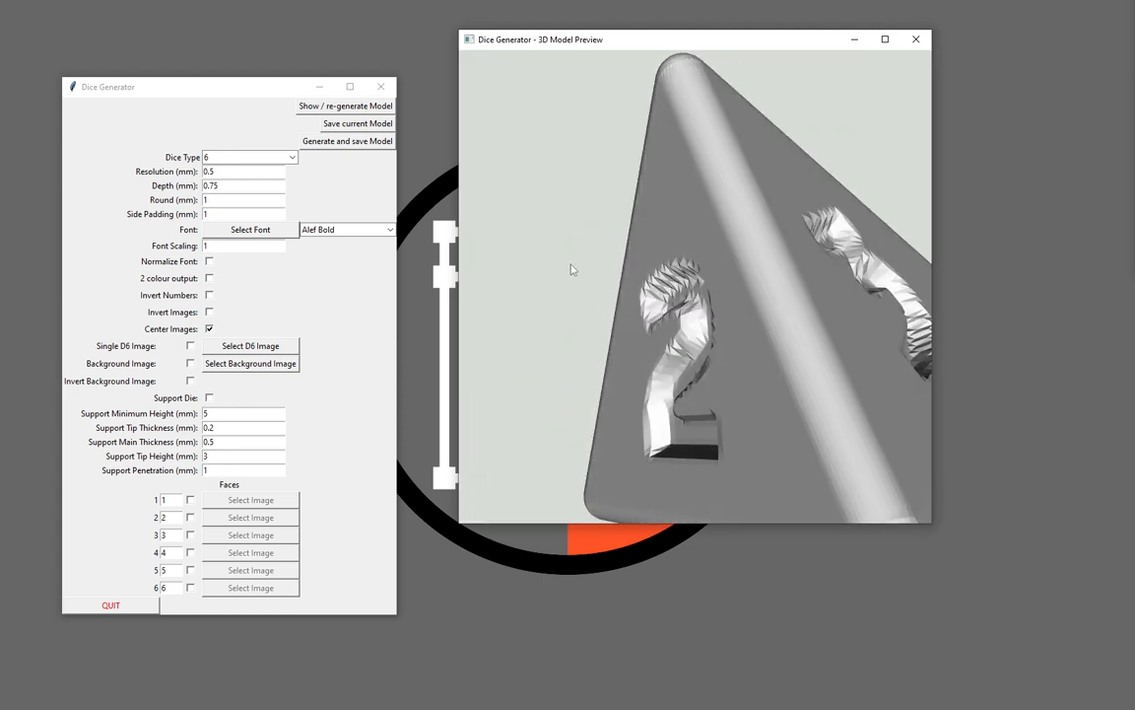
pyautogui.moveTo(612, 339); pyautogui.dragTo(618, 379)
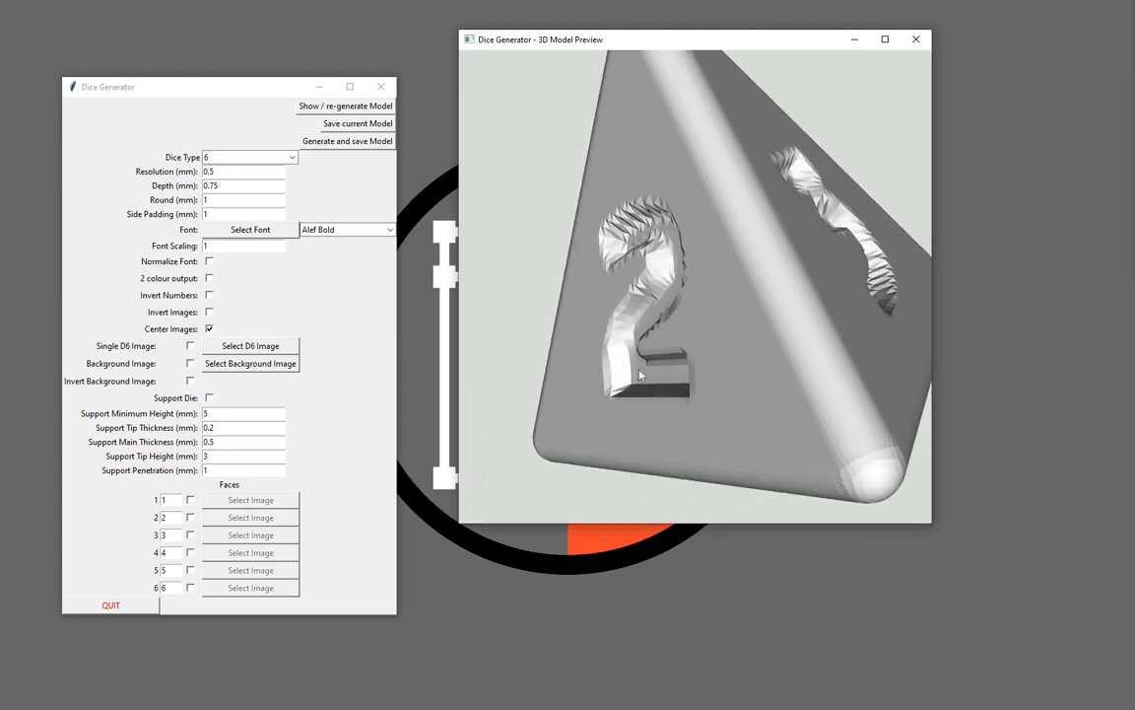
pyautogui.moveTo(636, 321); pyautogui.dragTo(712, 435)
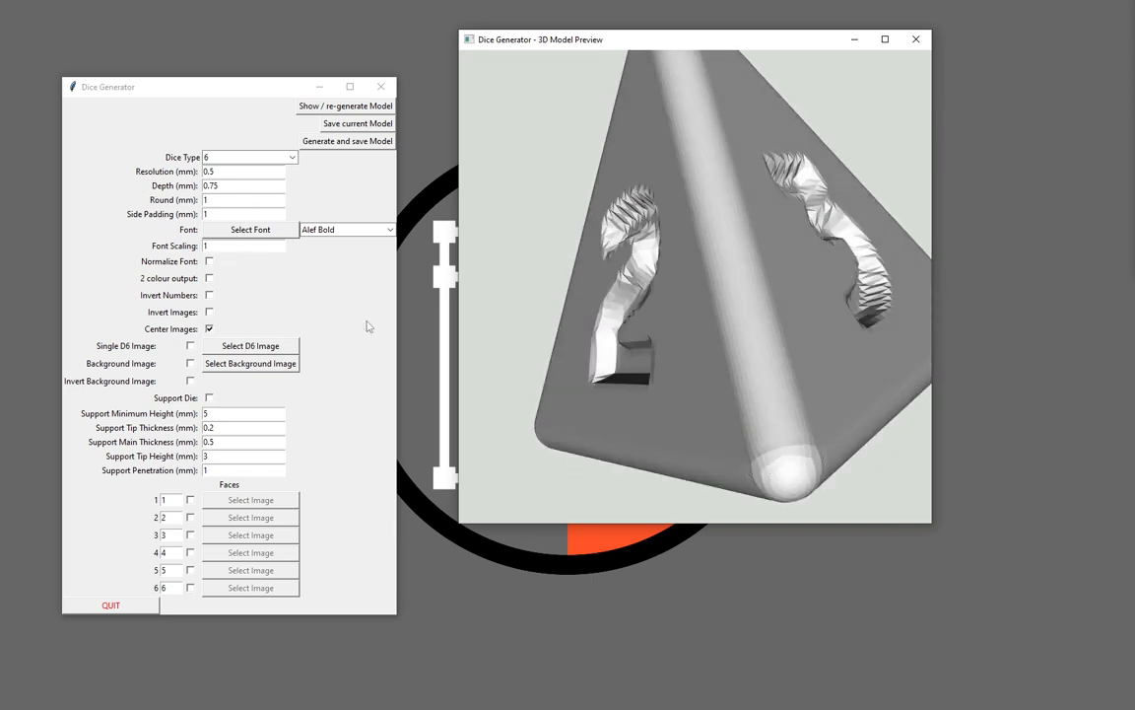
pyautogui.moveTo(659, 380); pyautogui.dragTo(860, 400)
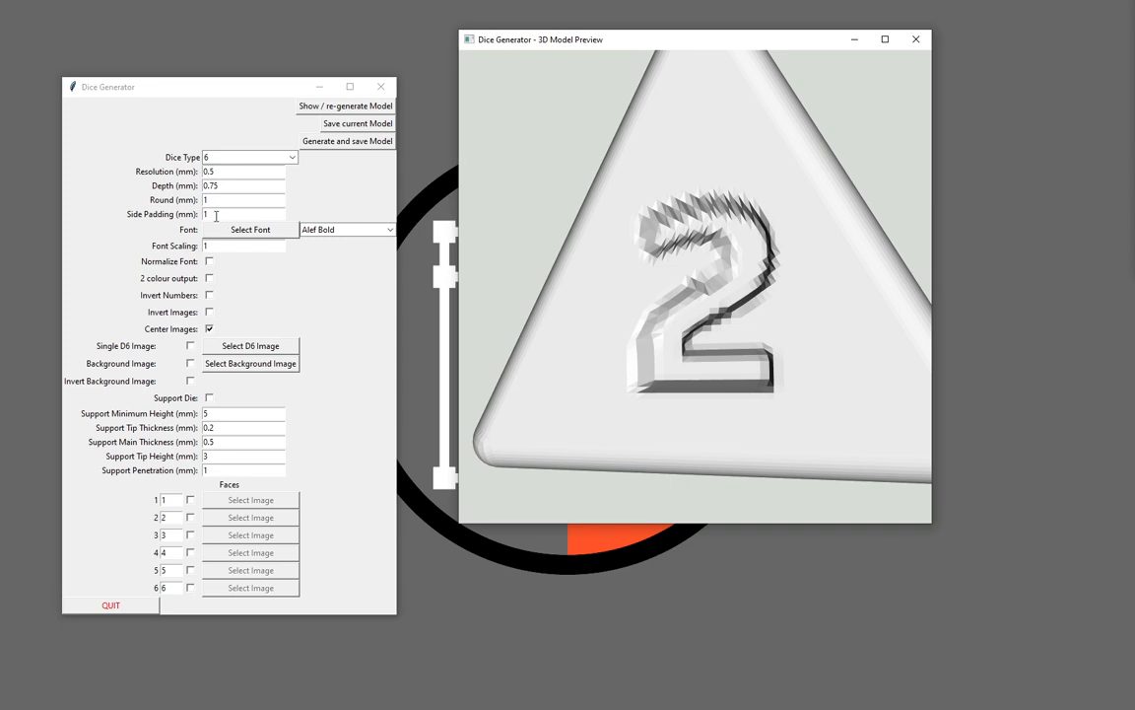
# Set the side padding to 0 mm and the resolution to 1 mm, and regenerate the preview as a six-sided die
pyautogui.moveTo(216, 215); pyautogui.dragTo(68, 187)
pyautogui.write('0')
pyautogui.moveTo(236, 172); pyautogui.dragTo(84, 173)
pyautogui.write('1')
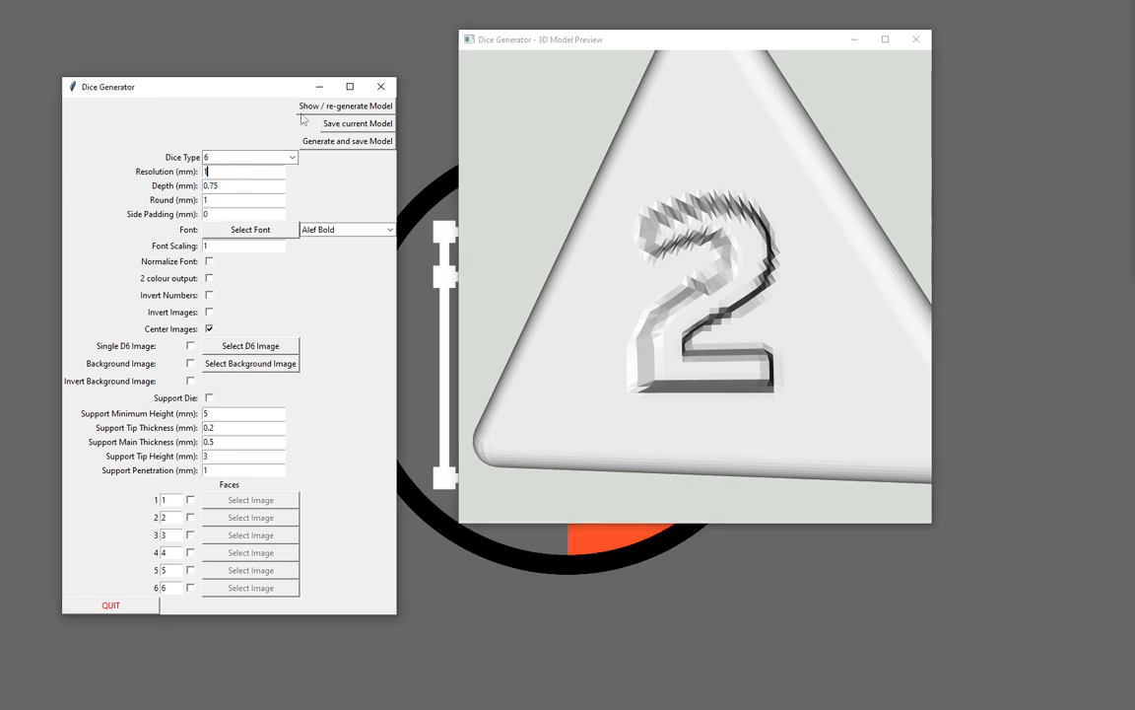
pyautogui.click(302, 107)
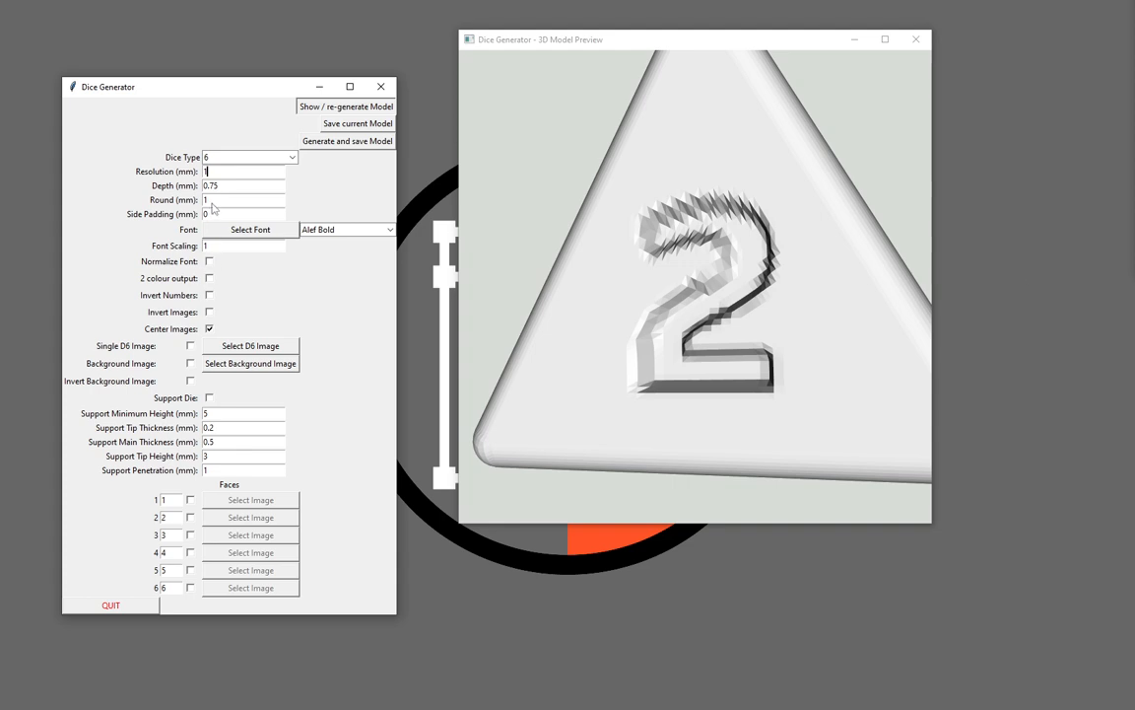
pyautogui.moveTo(1134, 35); pyautogui.dragTo(641, 326)
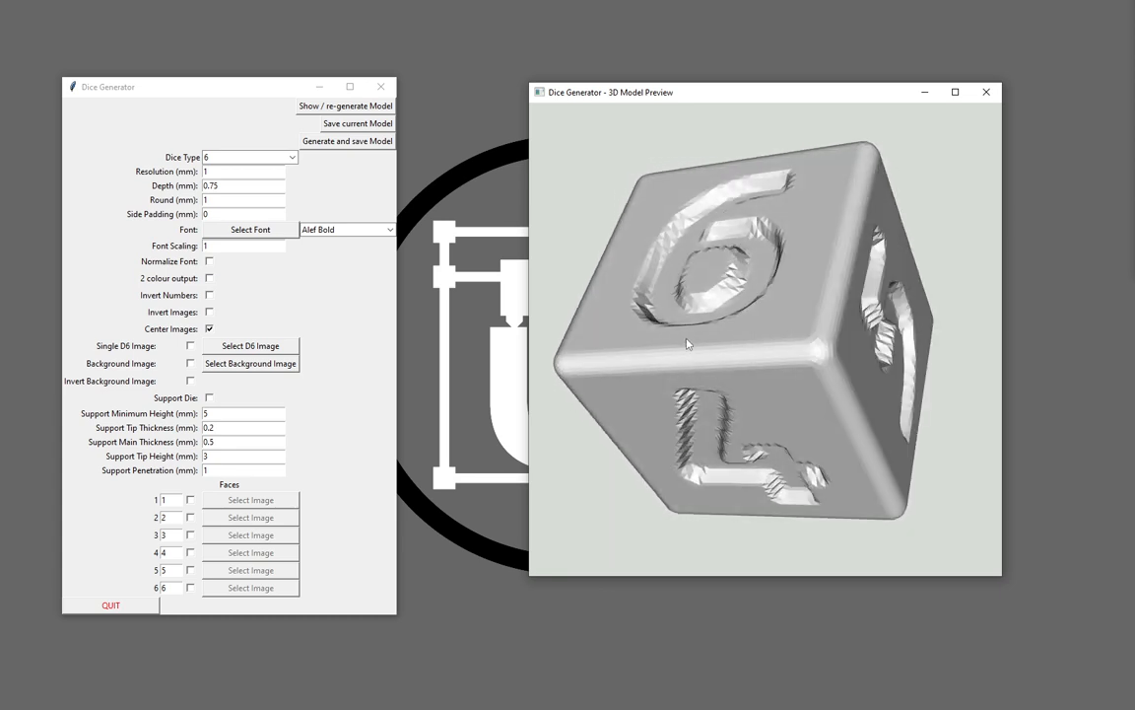
# Set the side padding to 1 mm, regenerate the six-sided die and inspect the numbers on its faces
pyautogui.click(221, 214)
pyautogui.press('BackSpace')
pyautogui.write('1')
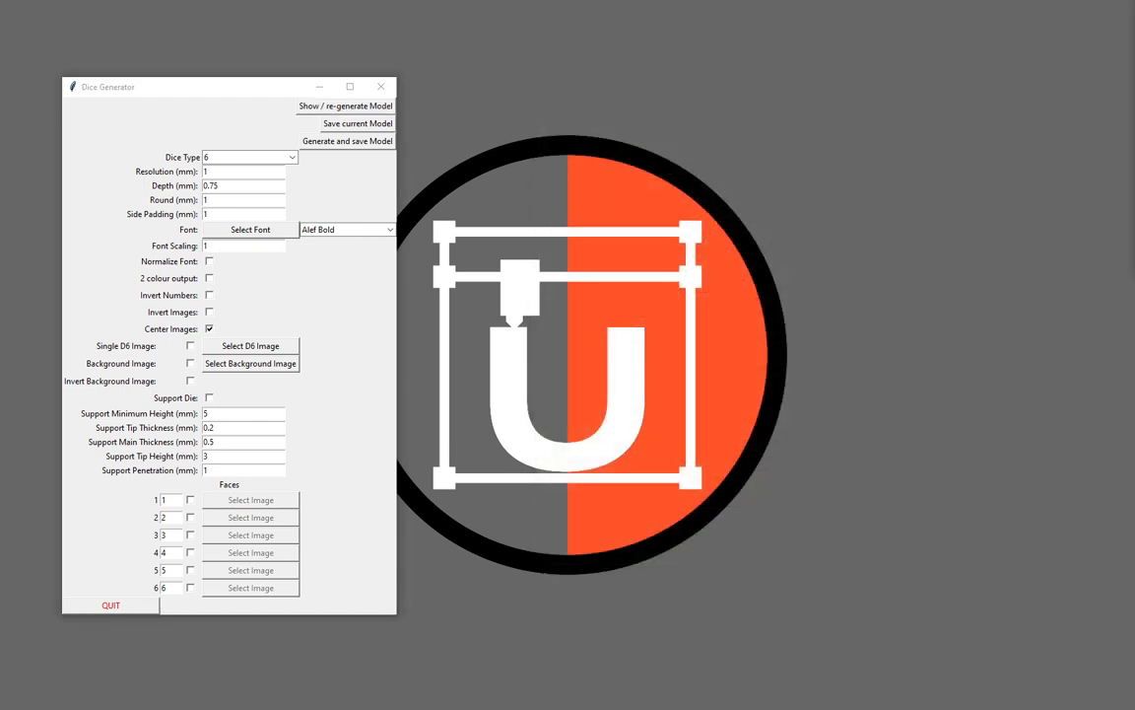
pyautogui.moveTo(992, 99); pyautogui.dragTo(700, 53)
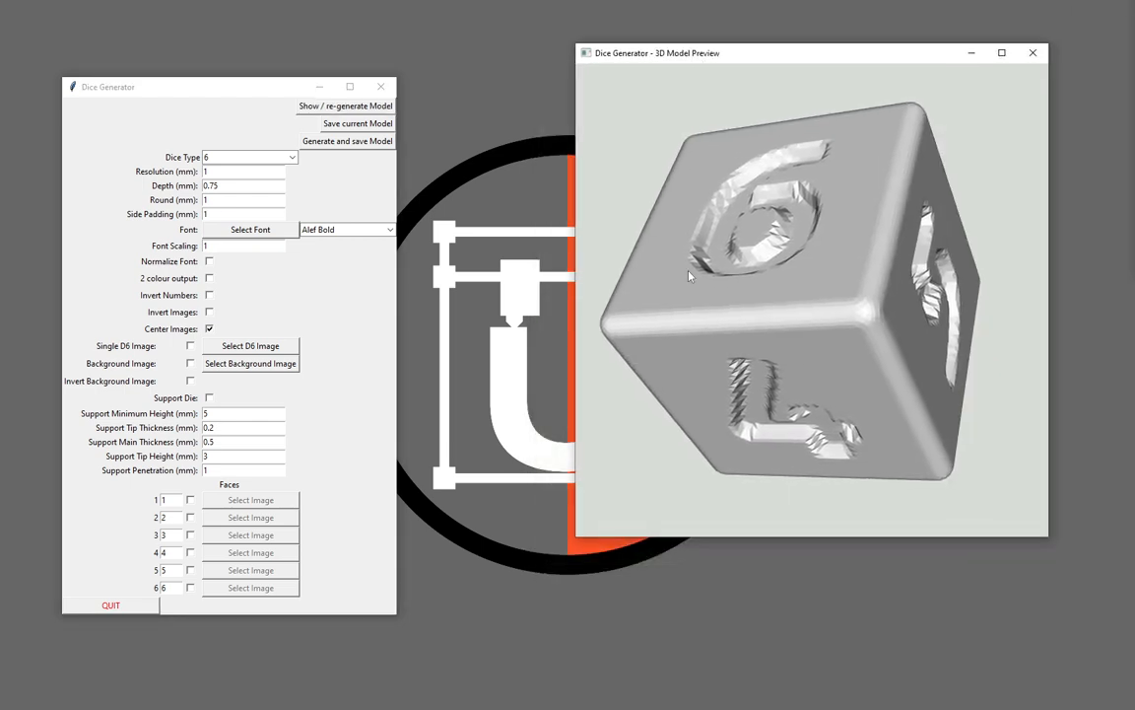
pyautogui.moveTo(732, 289); pyautogui.dragTo(709, 172)
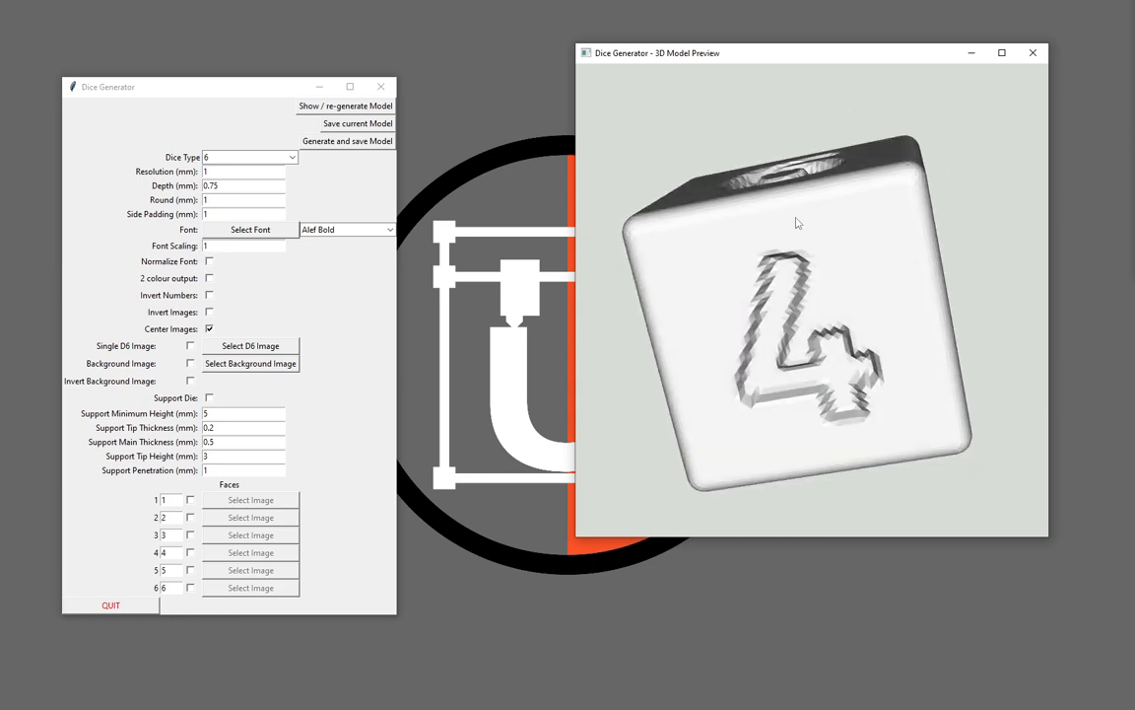
pyautogui.moveTo(778, 333); pyautogui.dragTo(689, 399)
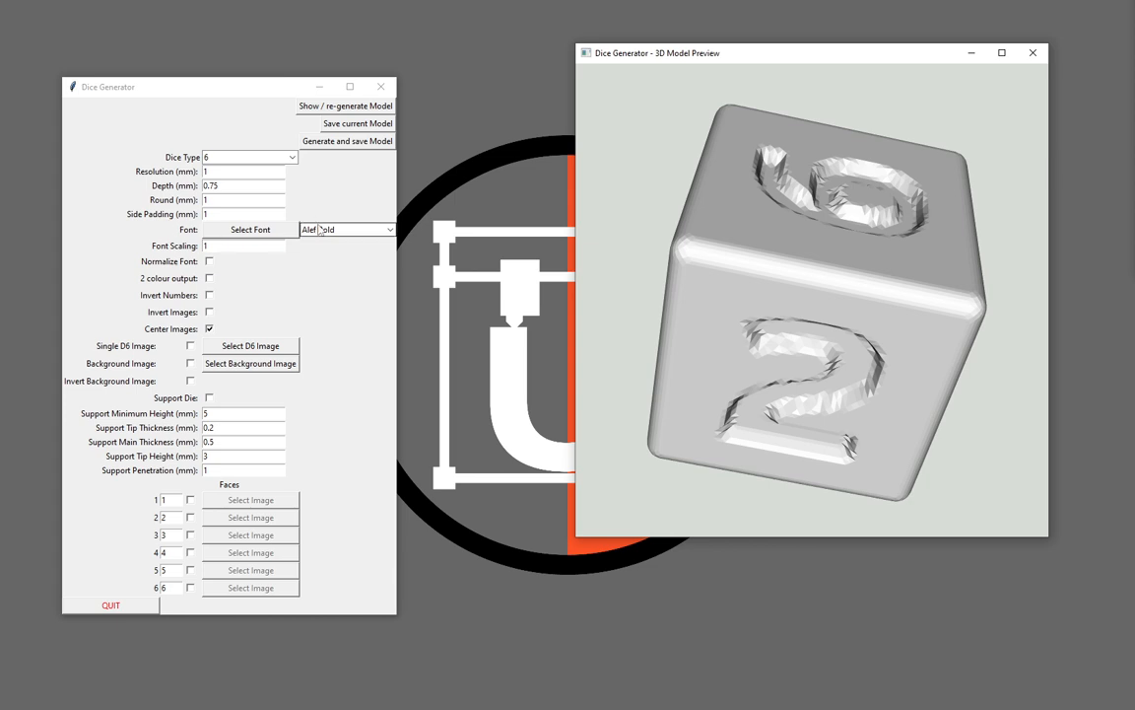
pyautogui.click(389, 232)
pyautogui.scroll(-10, 378, 271)
pyautogui.click(272, 299)
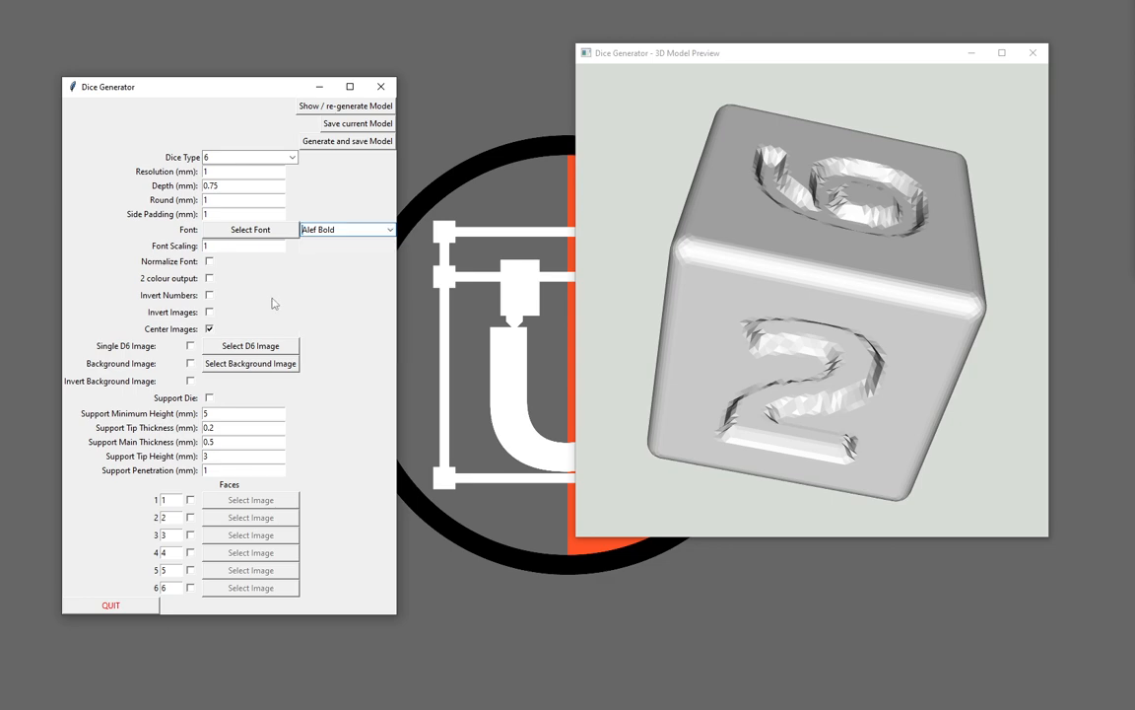
# Browse the font samples and choose Algo FY Black as the font for the dice numbers
pyautogui.click(266, 233)
pyautogui.moveTo(1058, 144); pyautogui.dragTo(423, 95)
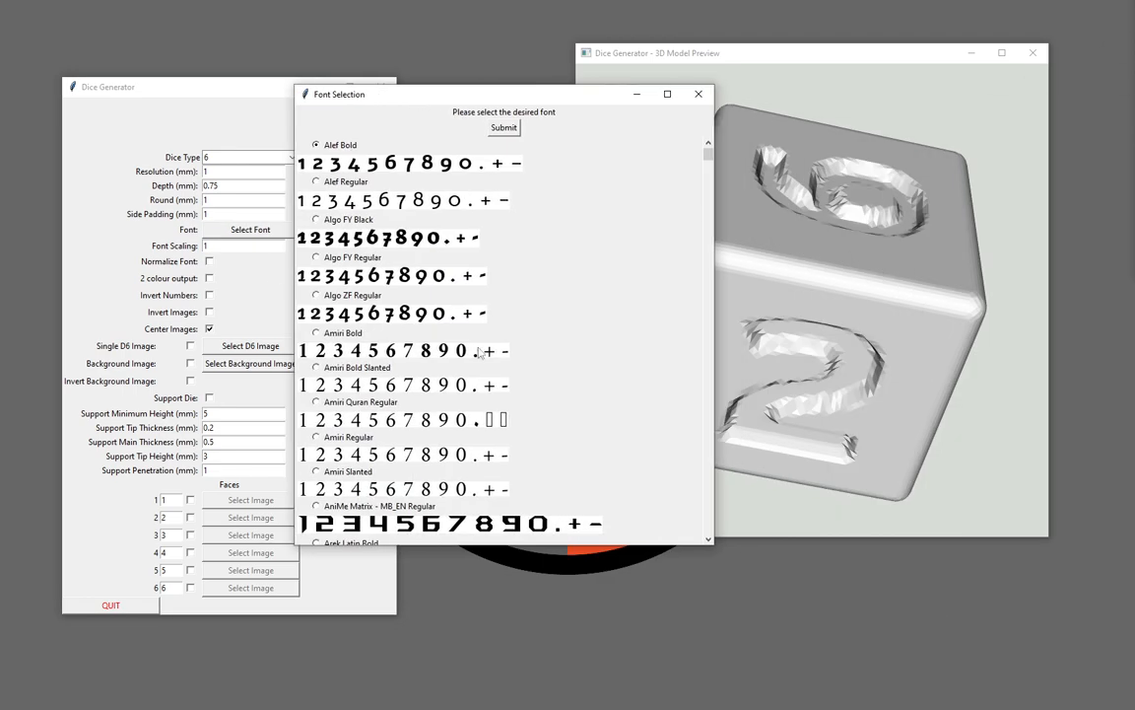
pyautogui.scroll(-6, 473, 360)
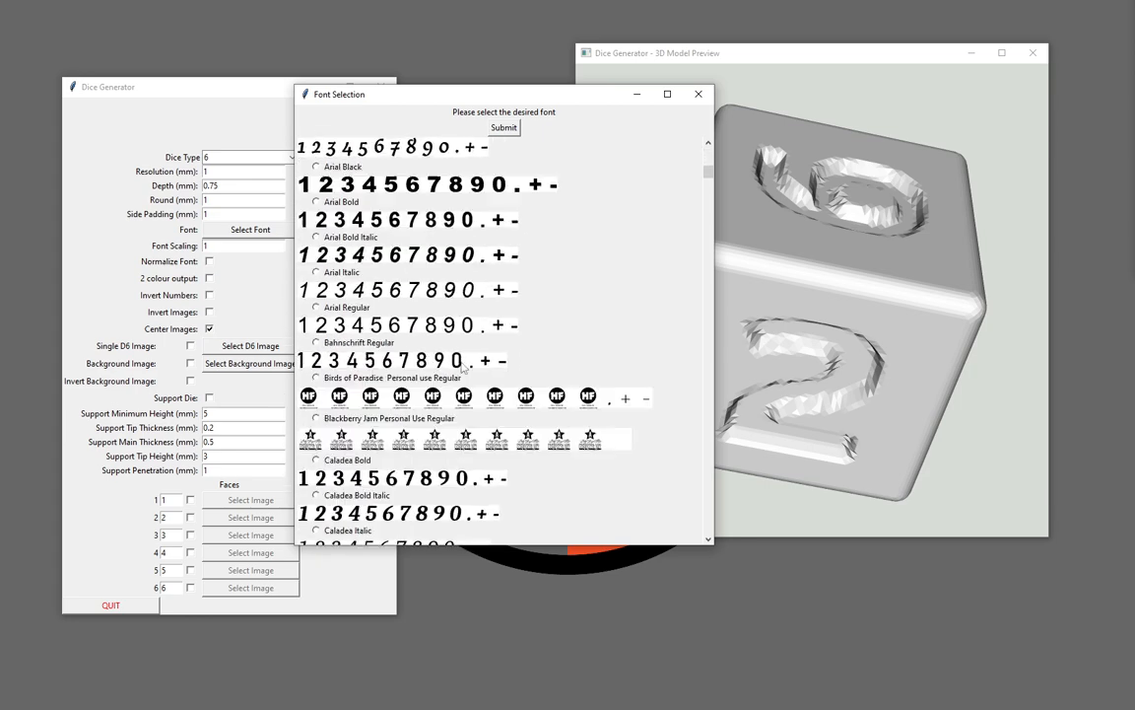
pyautogui.scroll(-10, 462, 367)
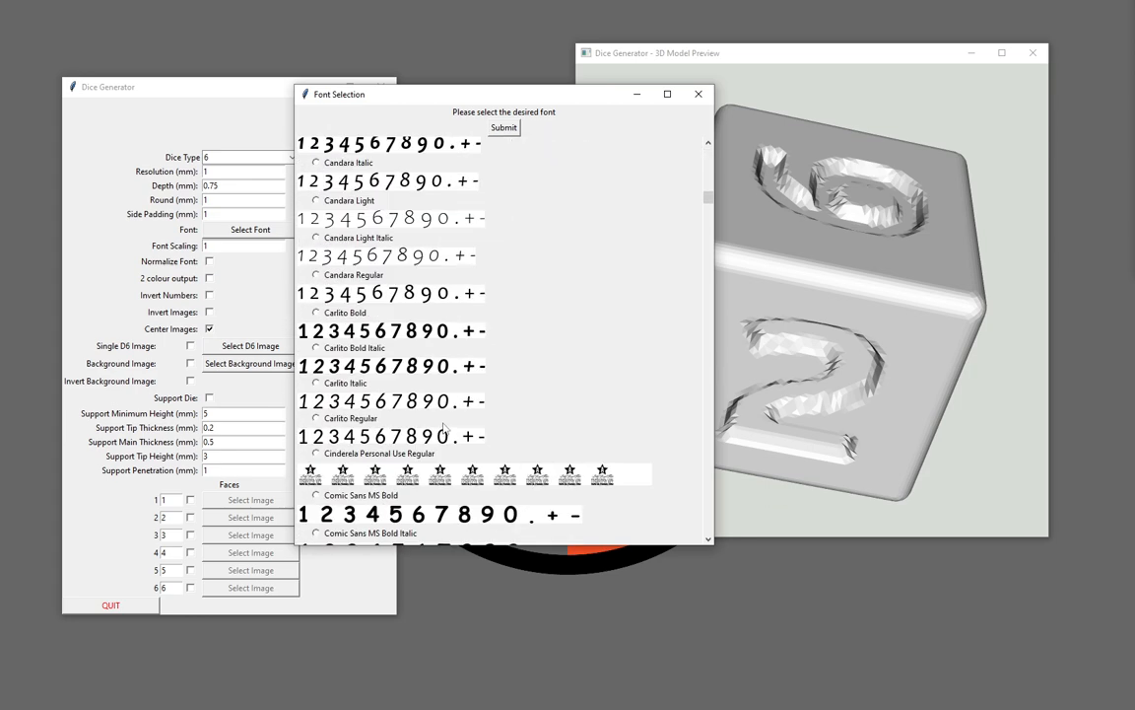
pyautogui.scroll(-6, 444, 425)
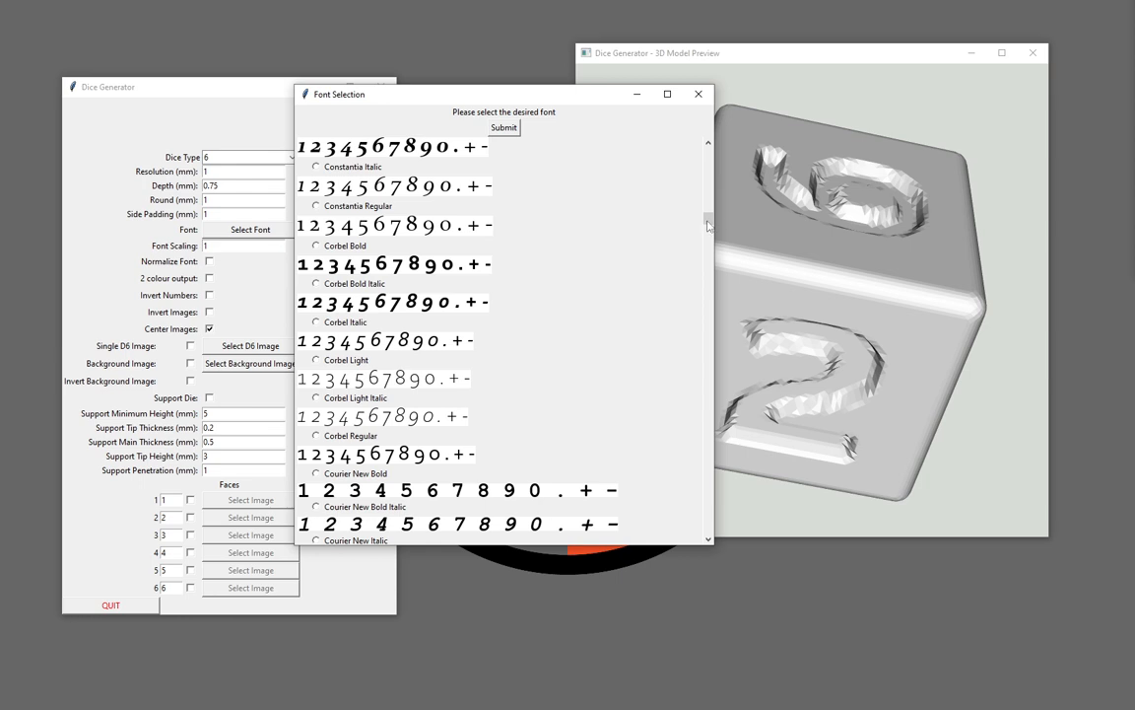
pyautogui.moveTo(707, 223); pyautogui.dragTo(708, 126)
pyautogui.click(316, 221)
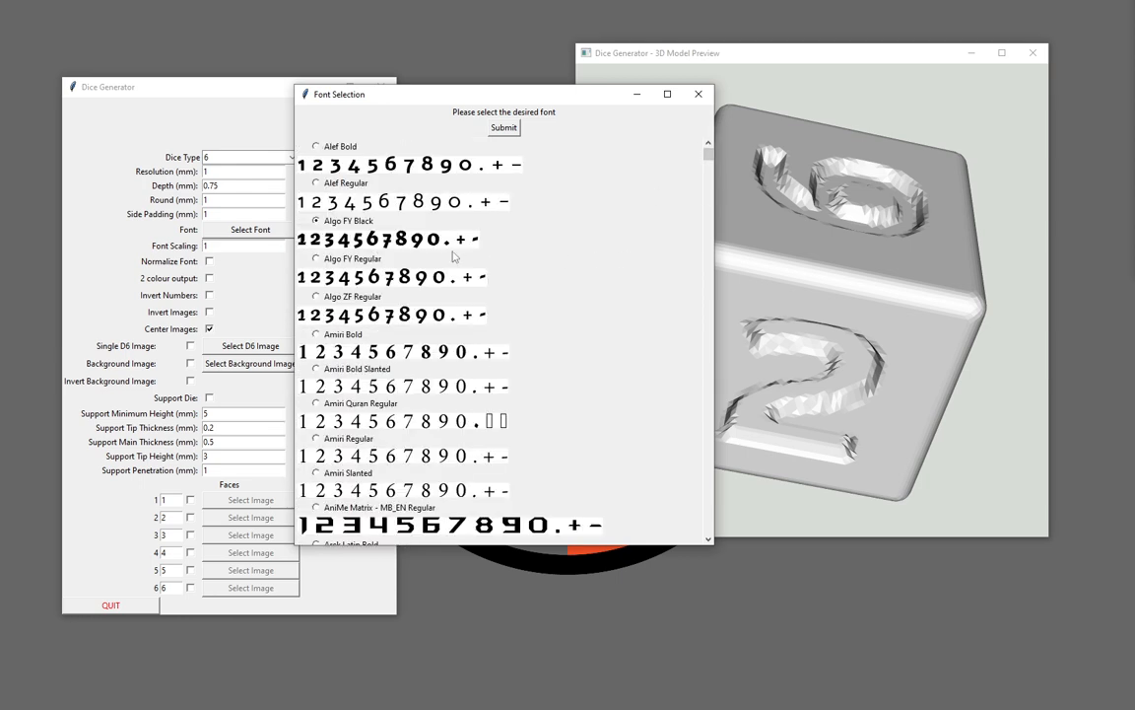
pyautogui.click(505, 129)
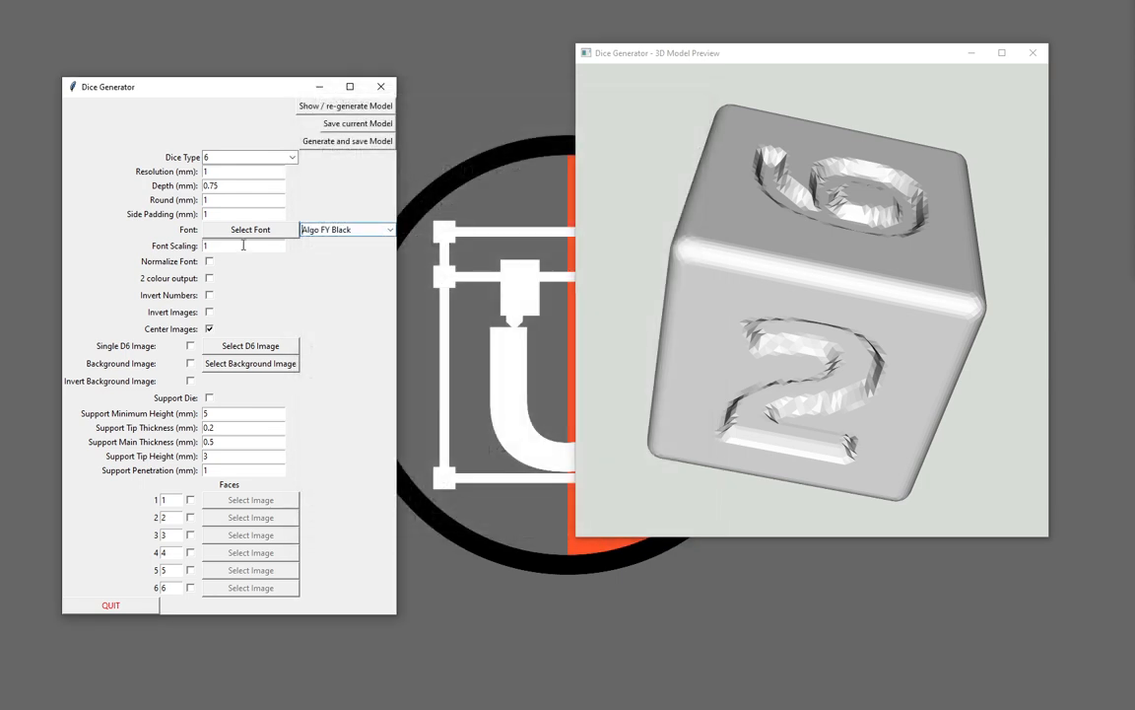
# Set the font scaling to 0.5, regenerate the six-sided die and inspect its numbers from several sides
pyautogui.press('Tab')
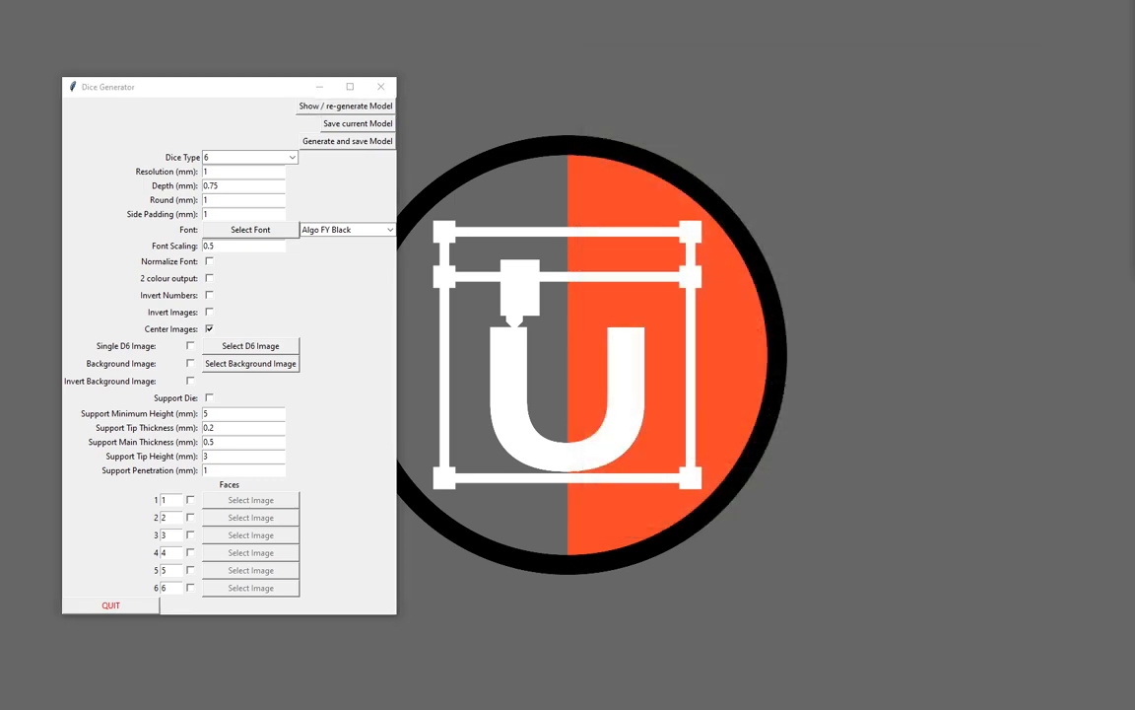
pyautogui.moveTo(1084, 26); pyautogui.dragTo(657, 83)
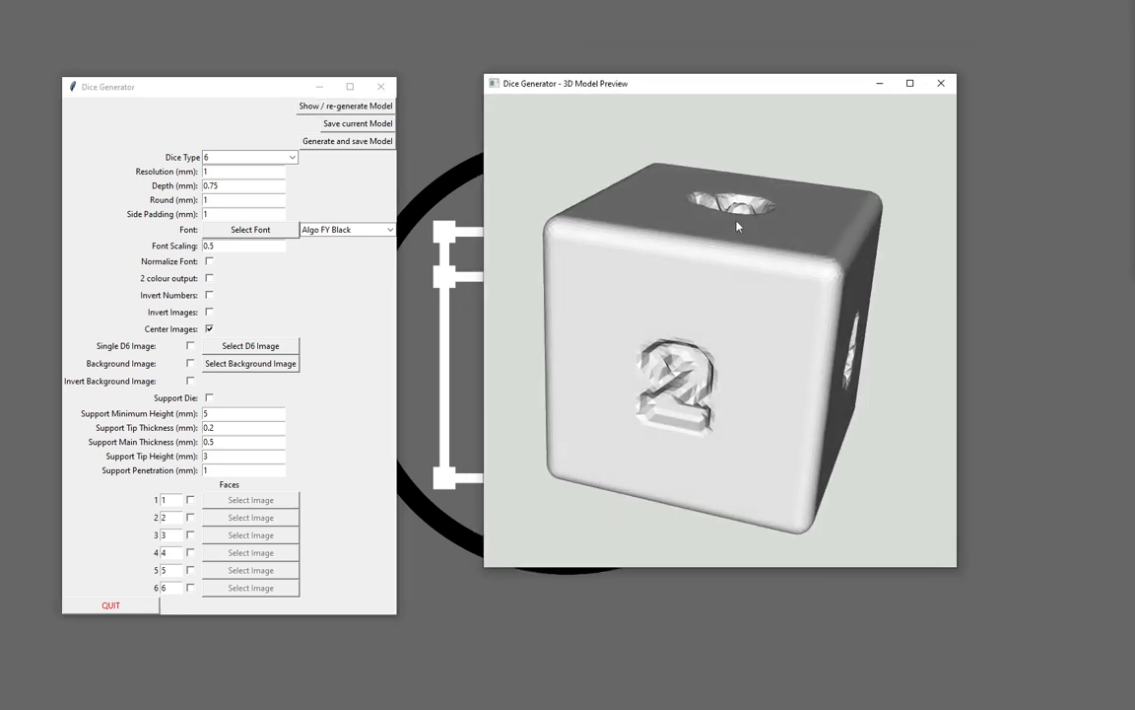
pyautogui.moveTo(738, 227); pyautogui.dragTo(620, 163)
pyautogui.moveTo(231, 248); pyautogui.dragTo(1, 219)
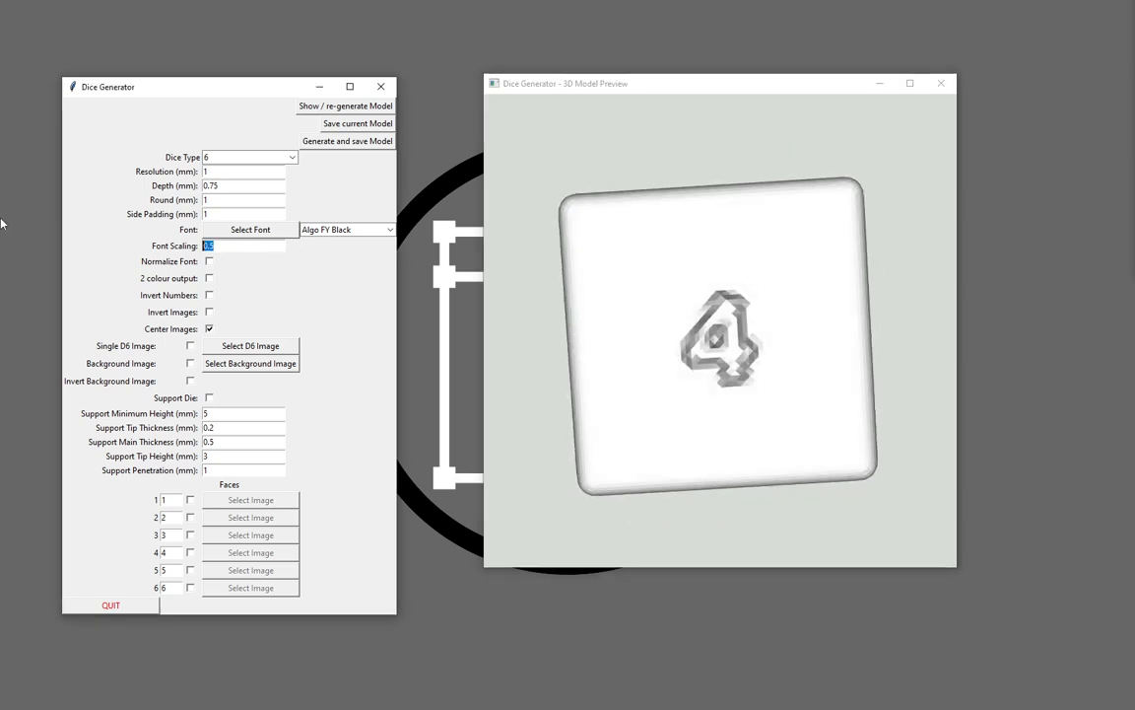
pyautogui.moveTo(638, 324); pyautogui.dragTo(599, 304)
pyautogui.moveTo(681, 301); pyautogui.dragTo(611, 296)
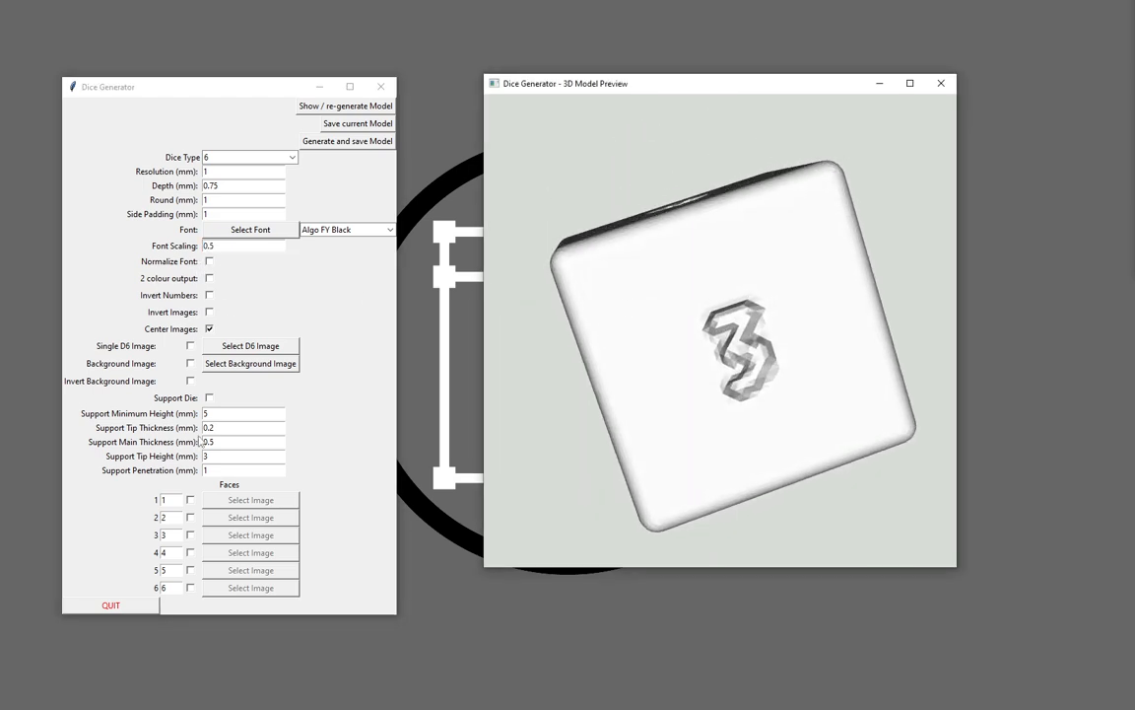
# Change the text of face 6 to 60 and regenerate the die model
pyautogui.click(177, 590)
pyautogui.write('0')
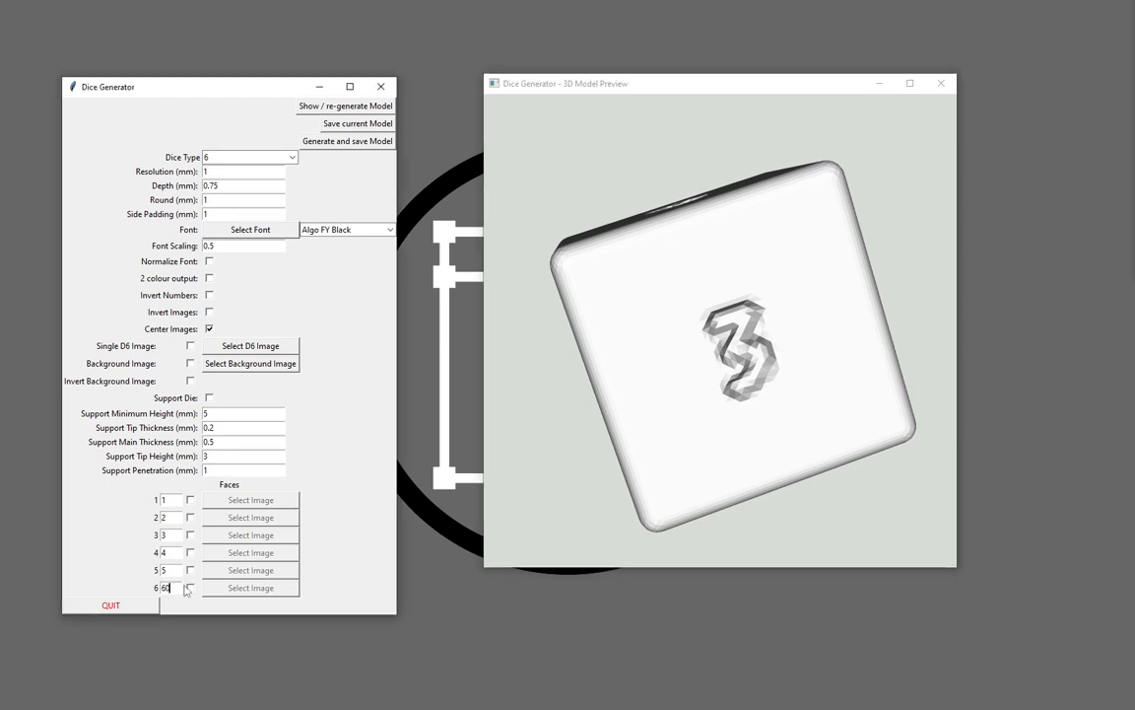
pyautogui.click(320, 109)
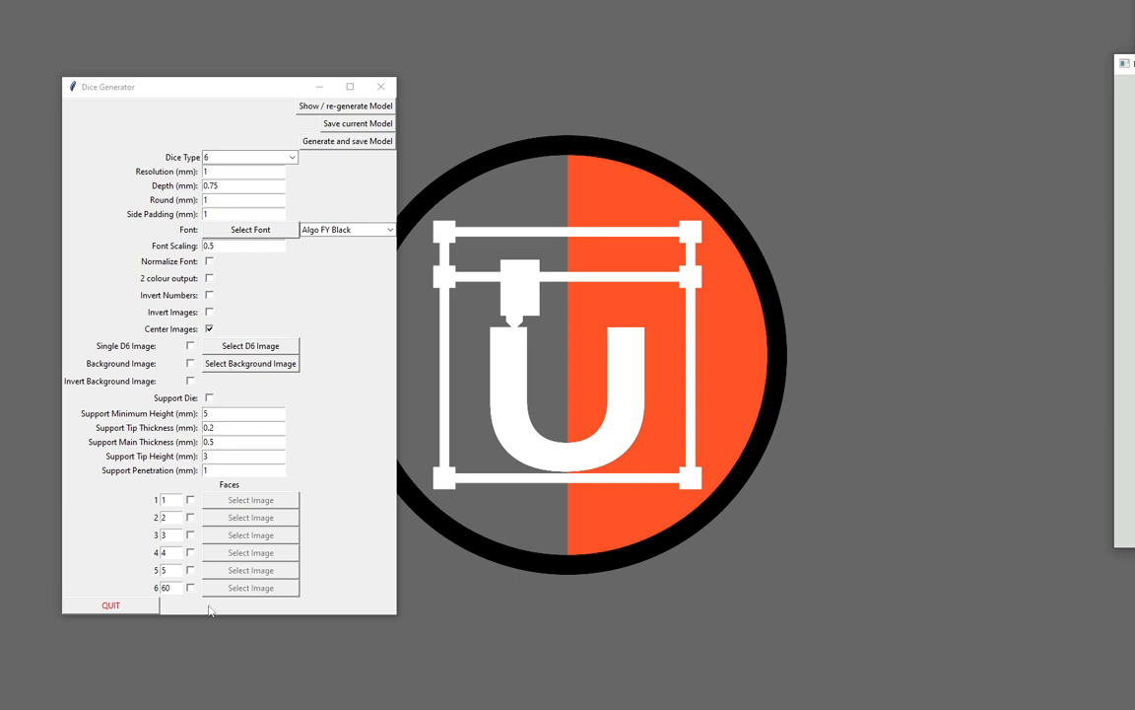
pyautogui.moveTo(174, 588); pyautogui.dragTo(1, 575)
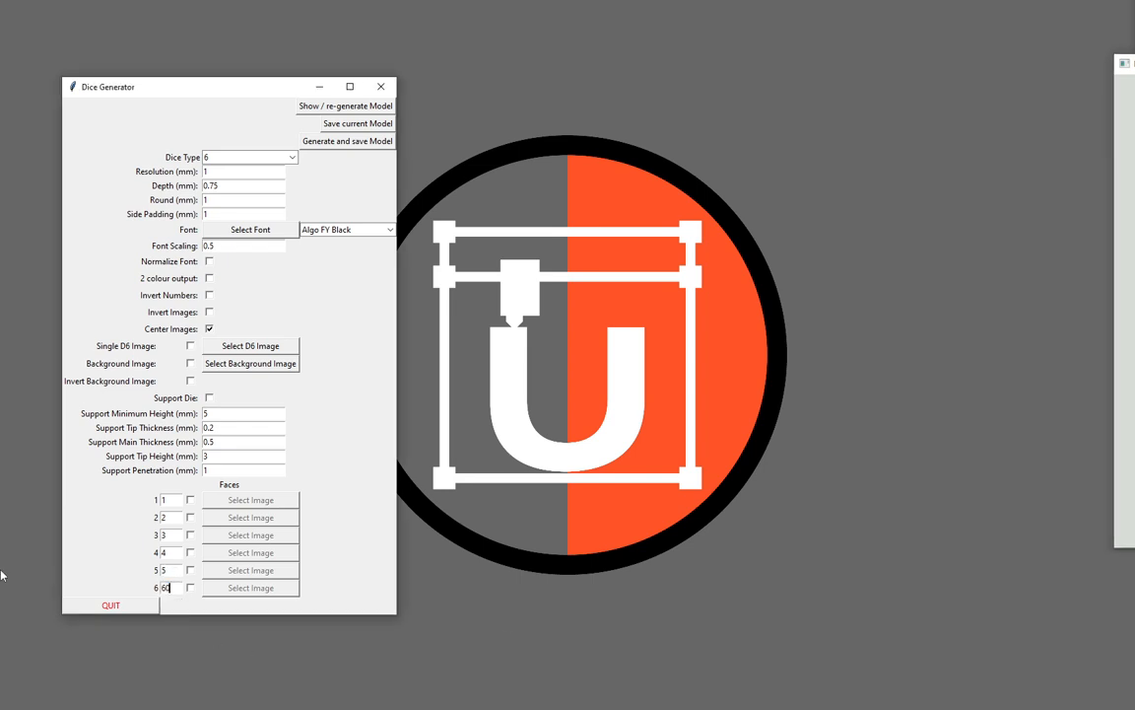
pyautogui.click(343, 111)
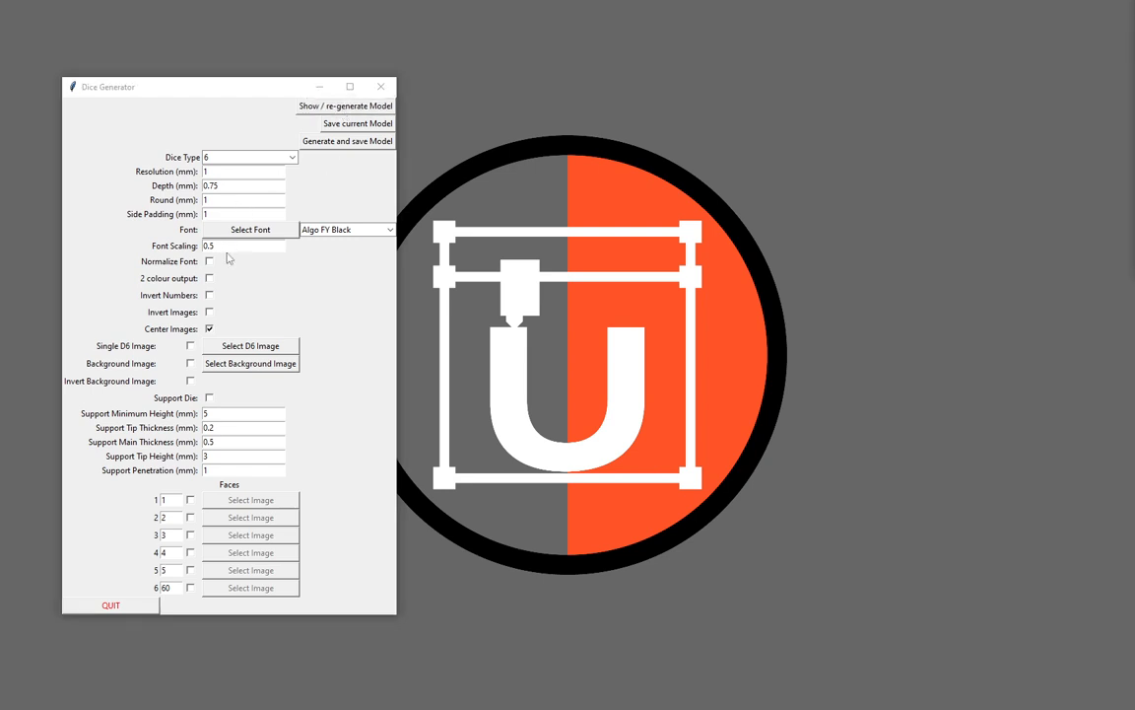
# Set the font scaling to 1, regenerate the die and compare the size of 60 with the single-digit faces
pyautogui.moveTo(222, 247); pyautogui.dragTo(194, 233)
pyautogui.write('1')
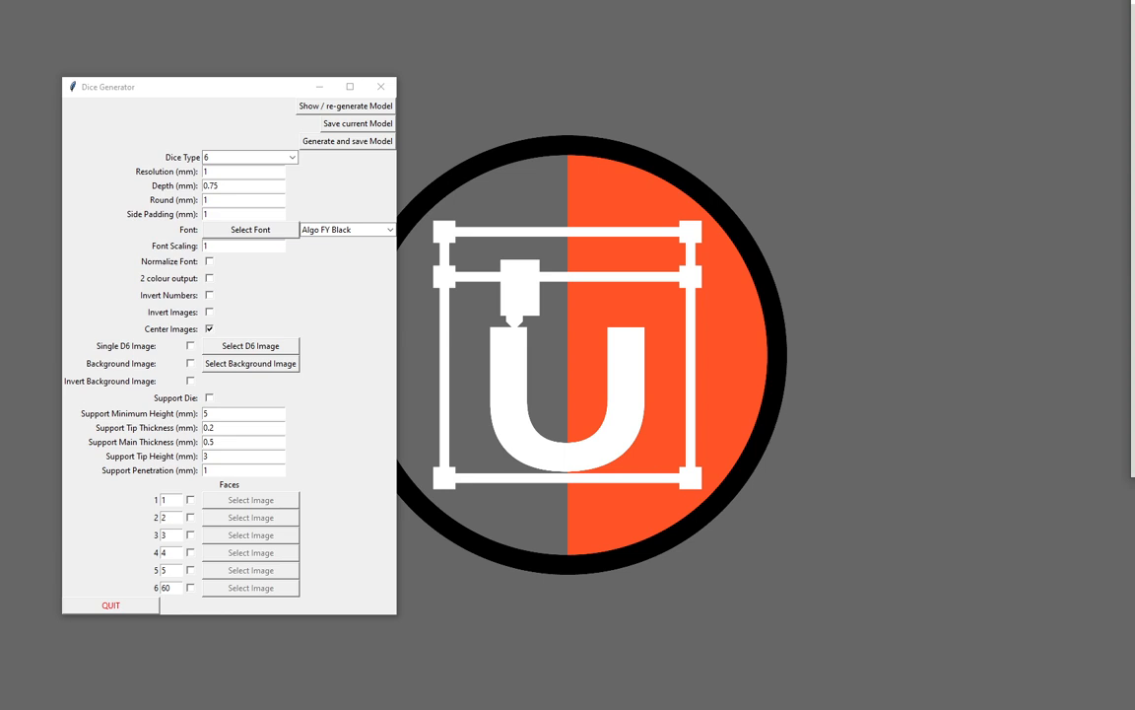
pyautogui.moveTo(1134, 2); pyautogui.dragTo(649, 57)
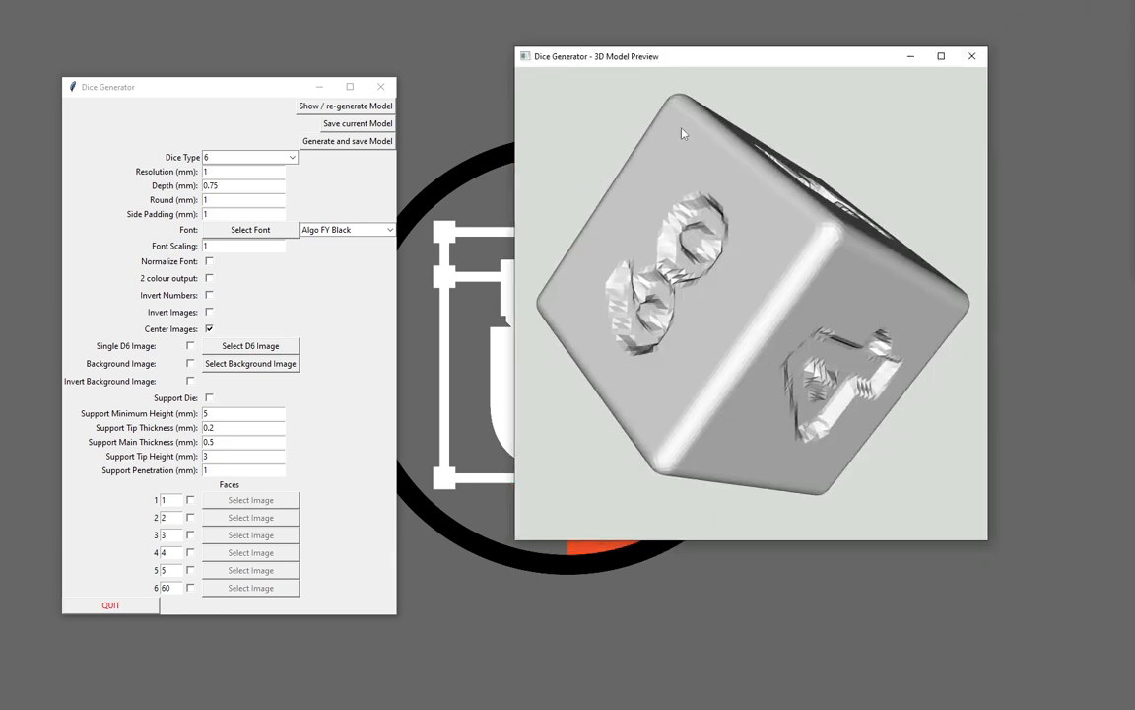
pyautogui.moveTo(679, 132); pyautogui.dragTo(719, 225)
pyautogui.moveTo(691, 180); pyautogui.dragTo(738, 324)
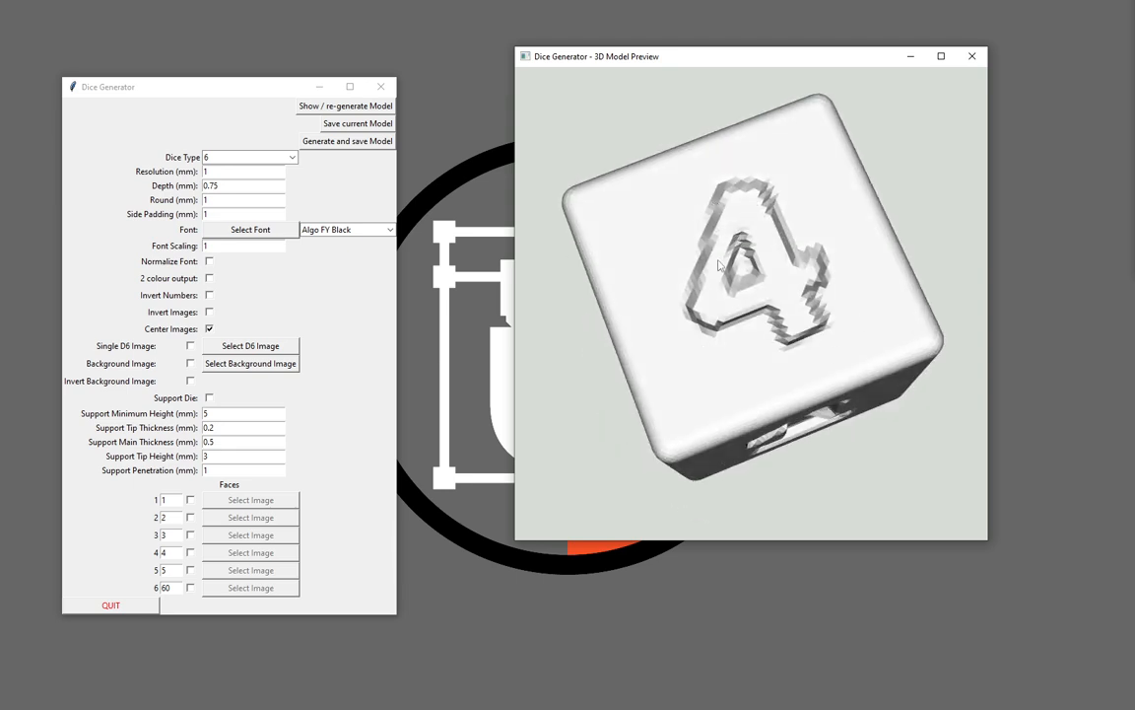
pyautogui.moveTo(719, 264); pyautogui.dragTo(596, 319)
# Enable font normalisation, regenerate the die and rotate it to compare the number sizes across its faces
pyautogui.click(209, 261)
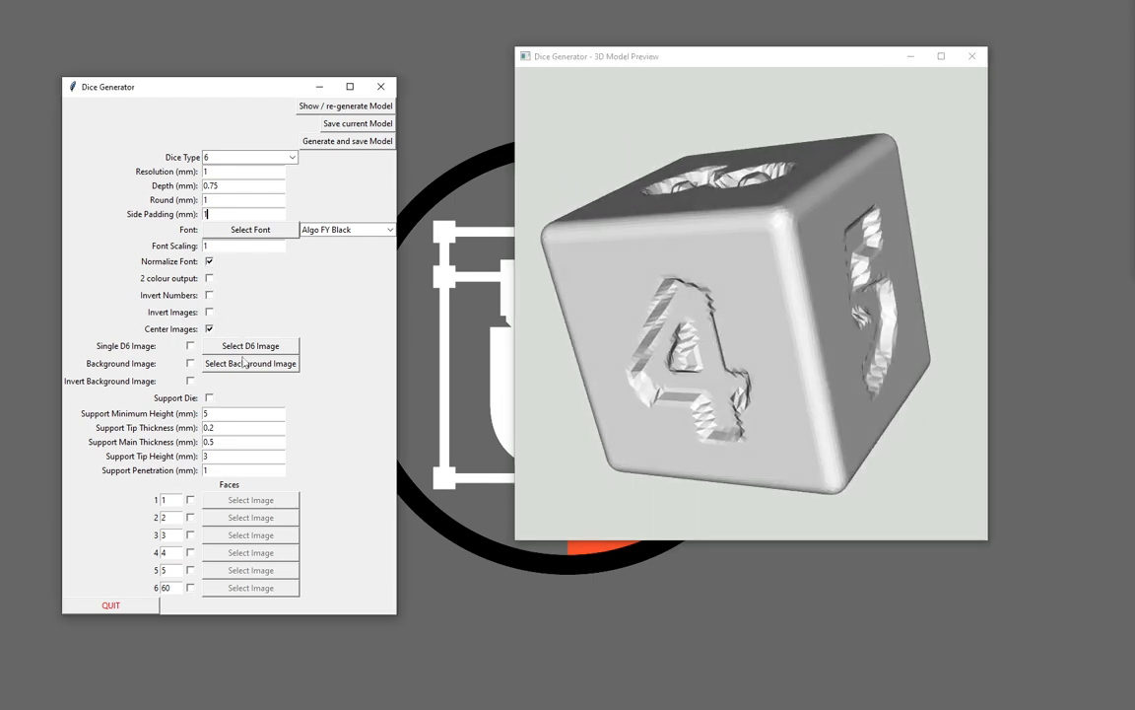
pyautogui.click(306, 106)
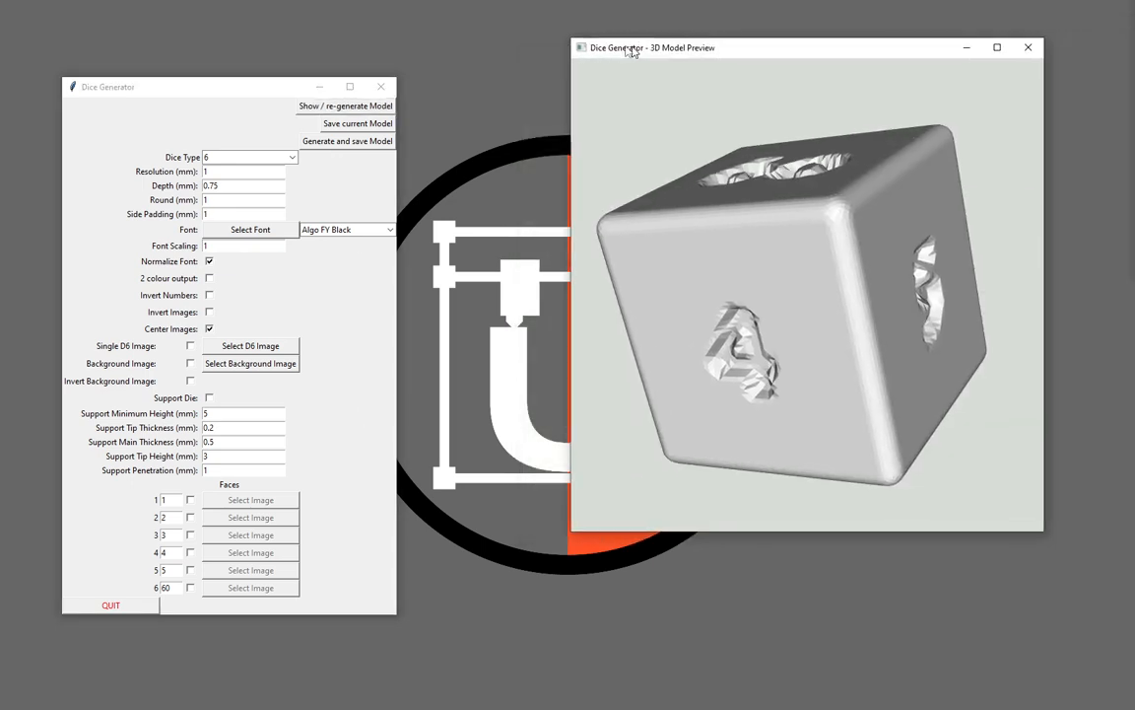
pyautogui.moveTo(687, 347); pyautogui.dragTo(486, 367)
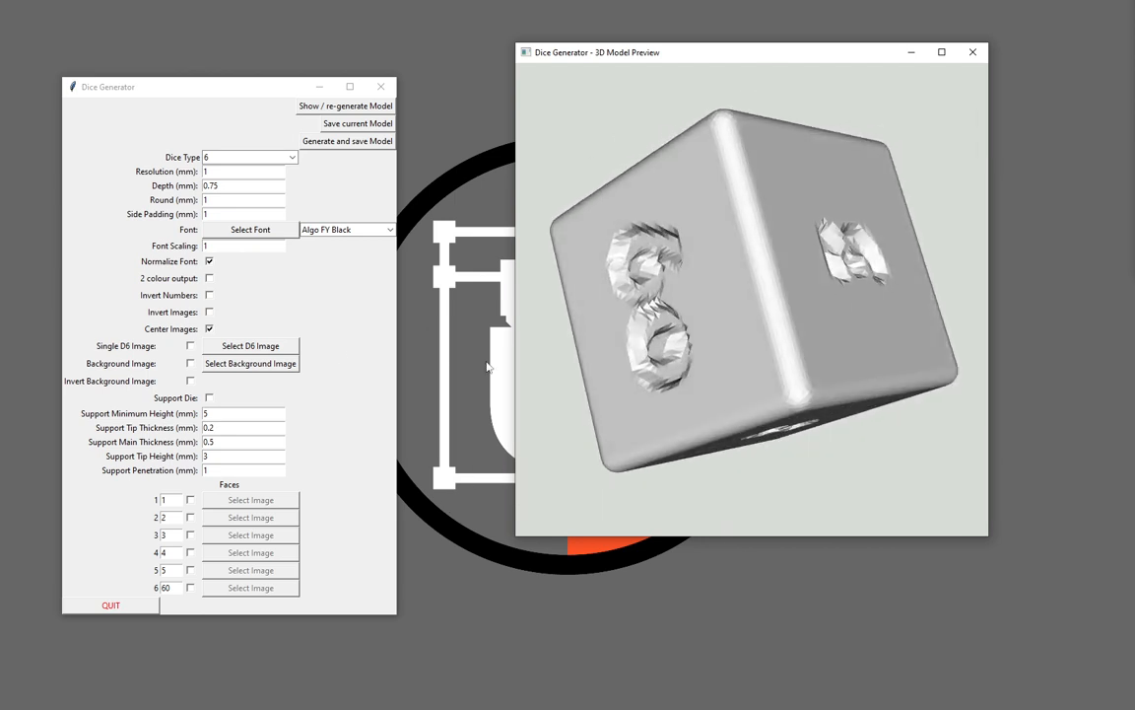
# Turn on inverted numbers and regenerate the die to preview raised digits
pyautogui.click(209, 296)
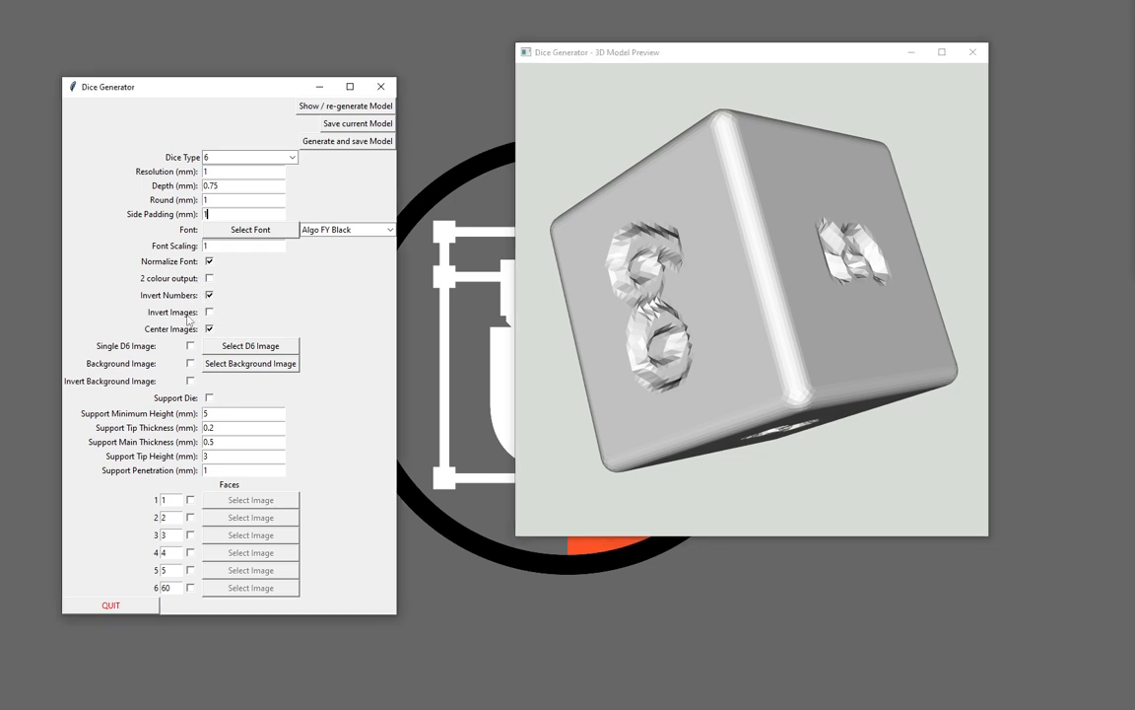
pyautogui.click(302, 106)
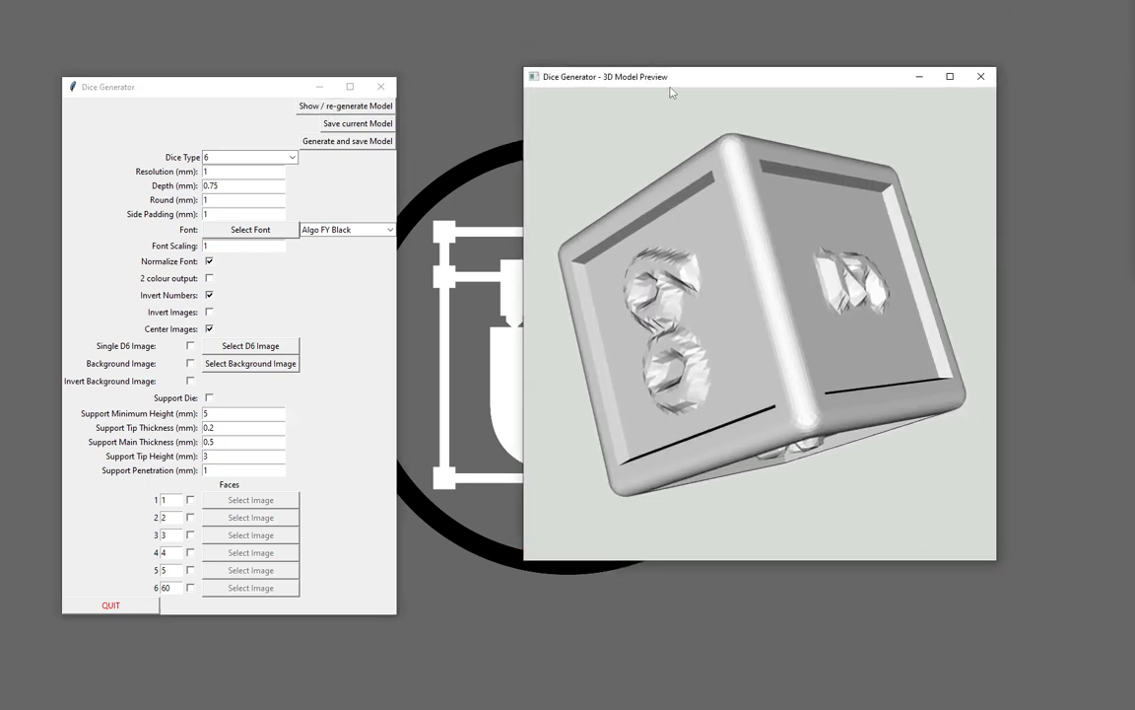
# Rotate the die preview to examine the raised 60 and the raised digits on the neighbouring faces
pyautogui.moveTo(760, 179); pyautogui.dragTo(725, 138)
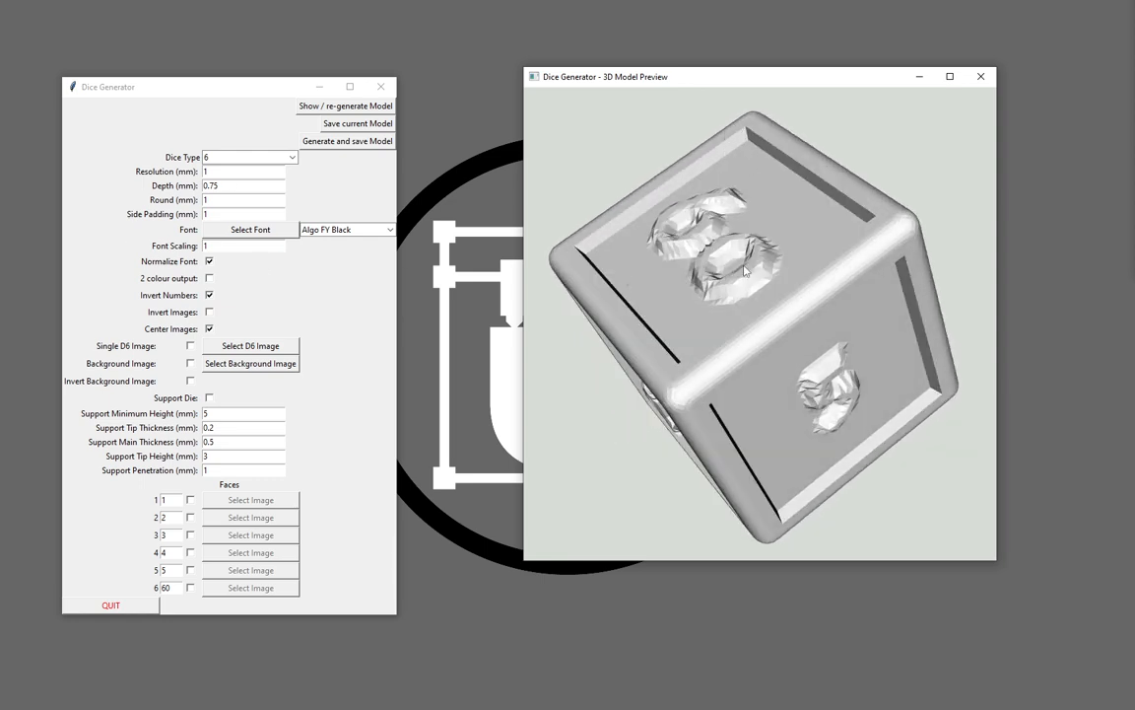
pyautogui.moveTo(729, 298); pyautogui.dragTo(710, 326)
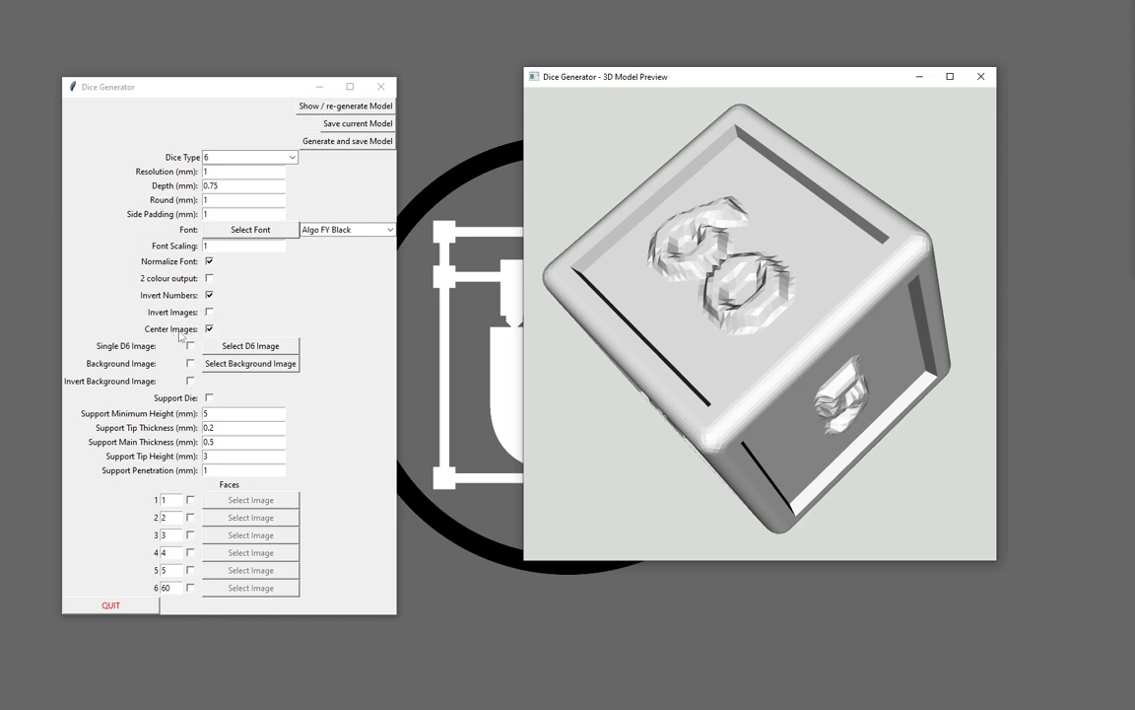
pyautogui.moveTo(603, 390); pyautogui.dragTo(776, 380)
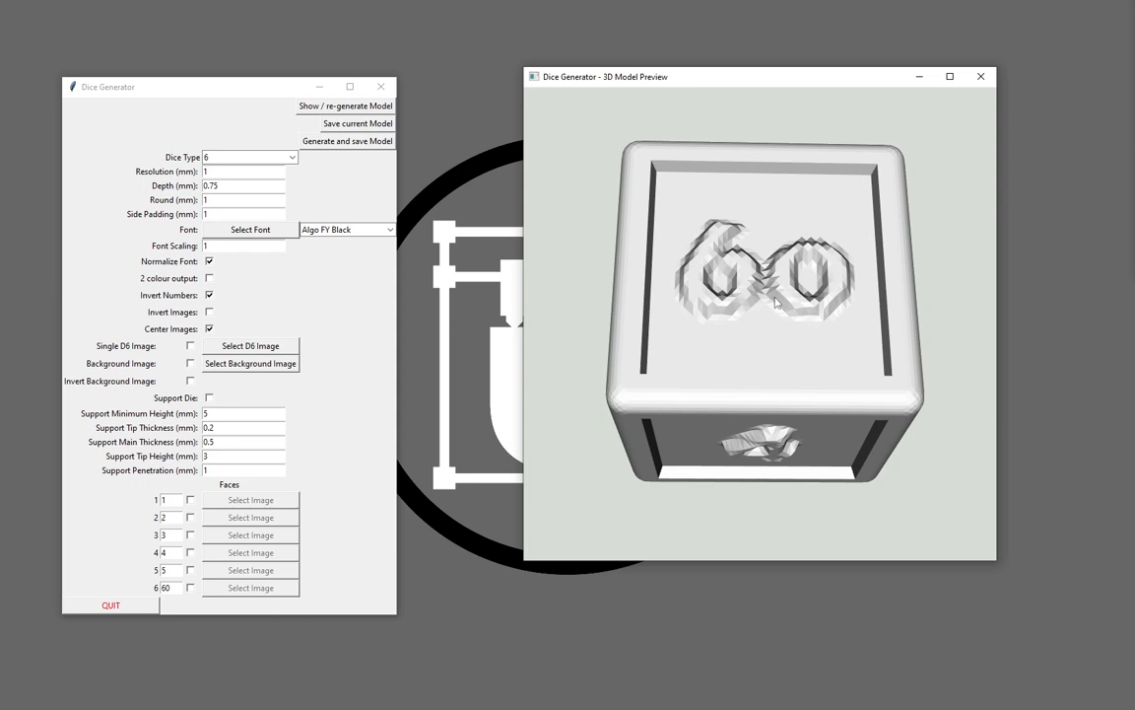
pyautogui.click(291, 158)
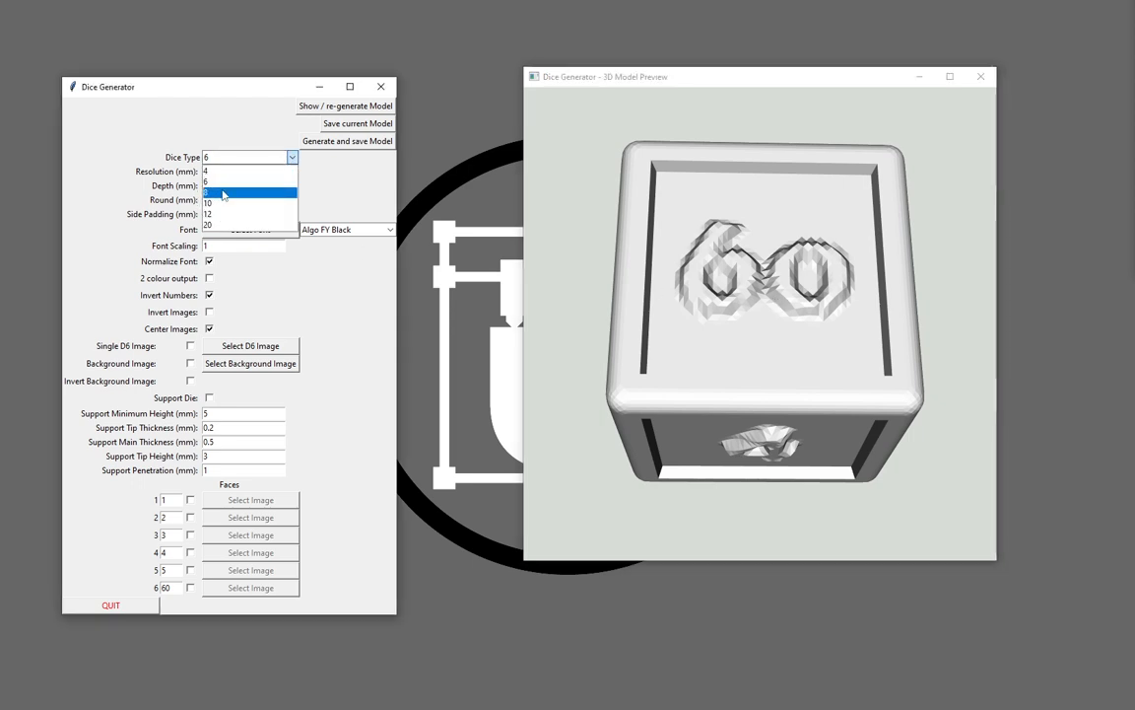
pyautogui.click(348, 313)
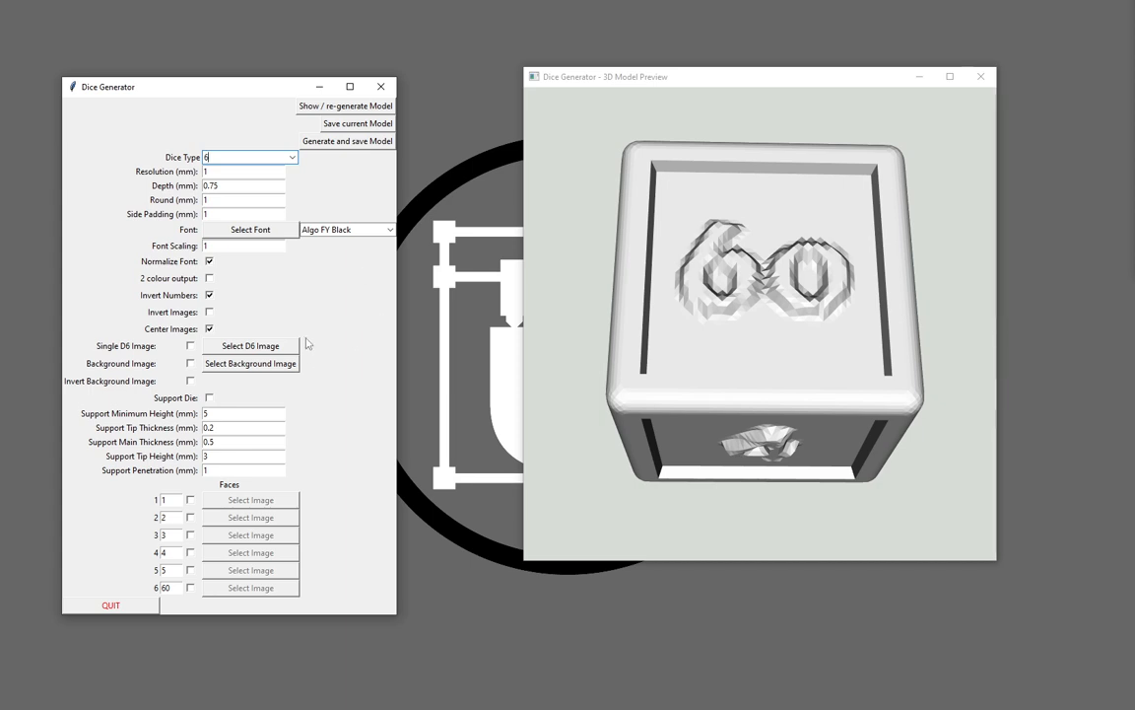
pyautogui.click(732, 288)
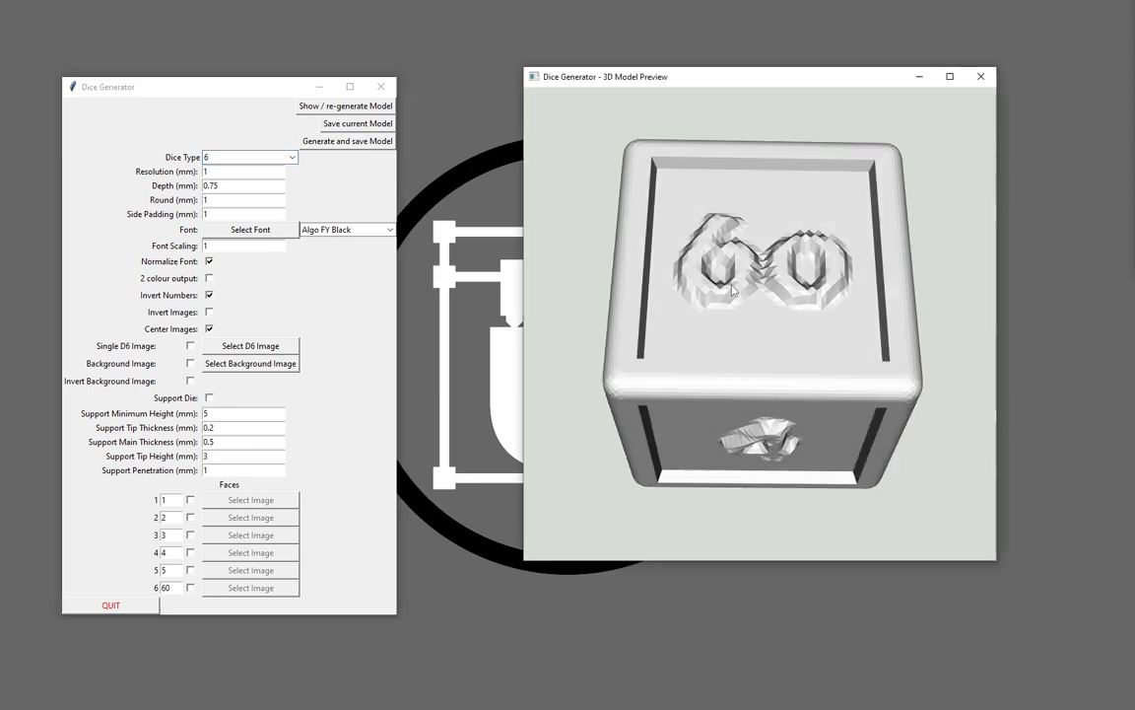
pyautogui.moveTo(731, 285)
pyautogui.mouseDown()
pyautogui.moveTo(796, 224)
pyautogui.moveTo(744, 278)
pyautogui.mouseUp()
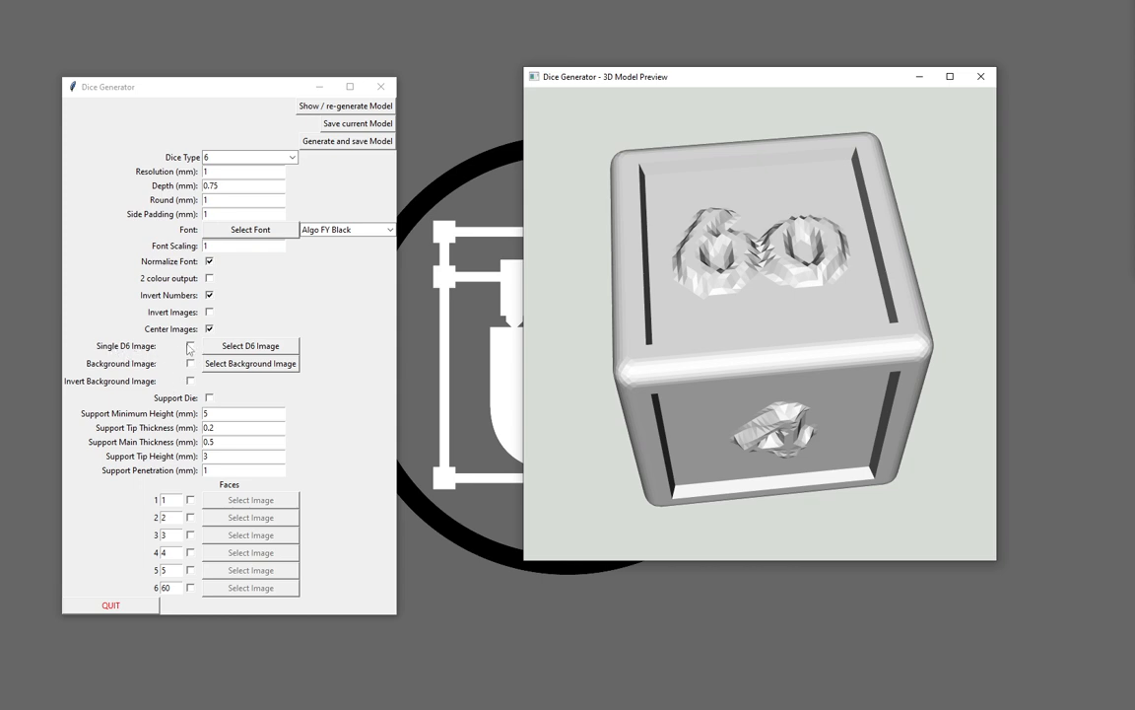
# Enable the single D6 image, load NormalDiePoint.jpg for it and regenerate the die to preview the pips
pyautogui.click(190, 346)
pyautogui.click(236, 347)
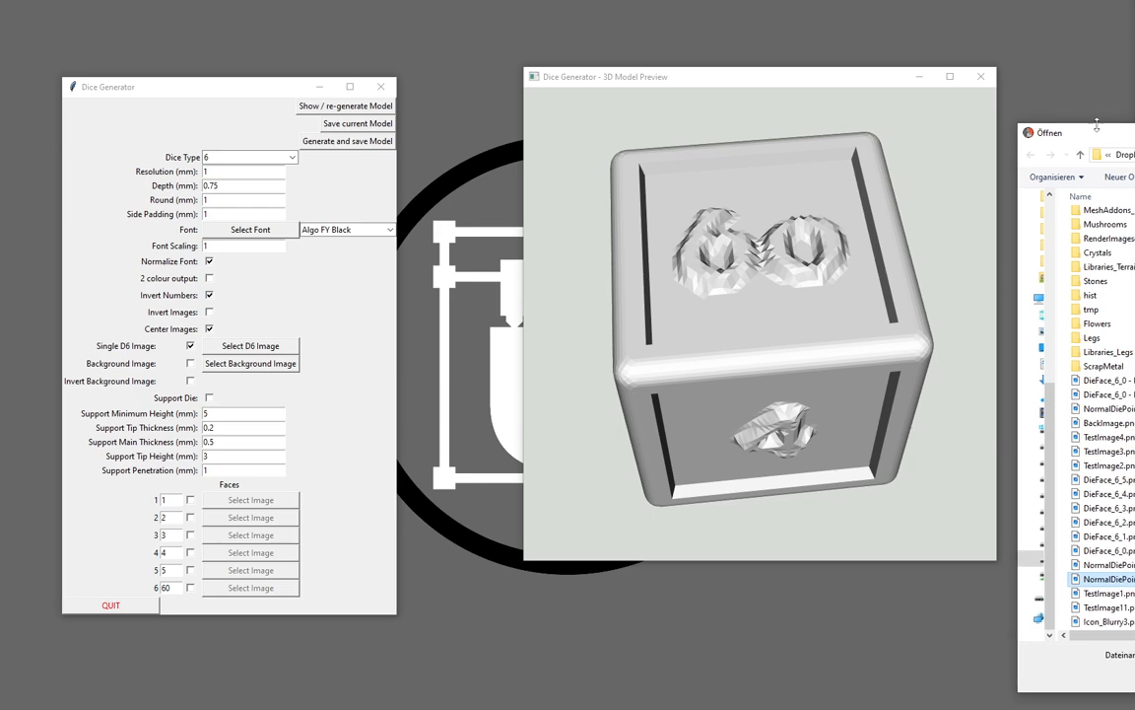
pyautogui.moveTo(1085, 122); pyautogui.dragTo(382, 69)
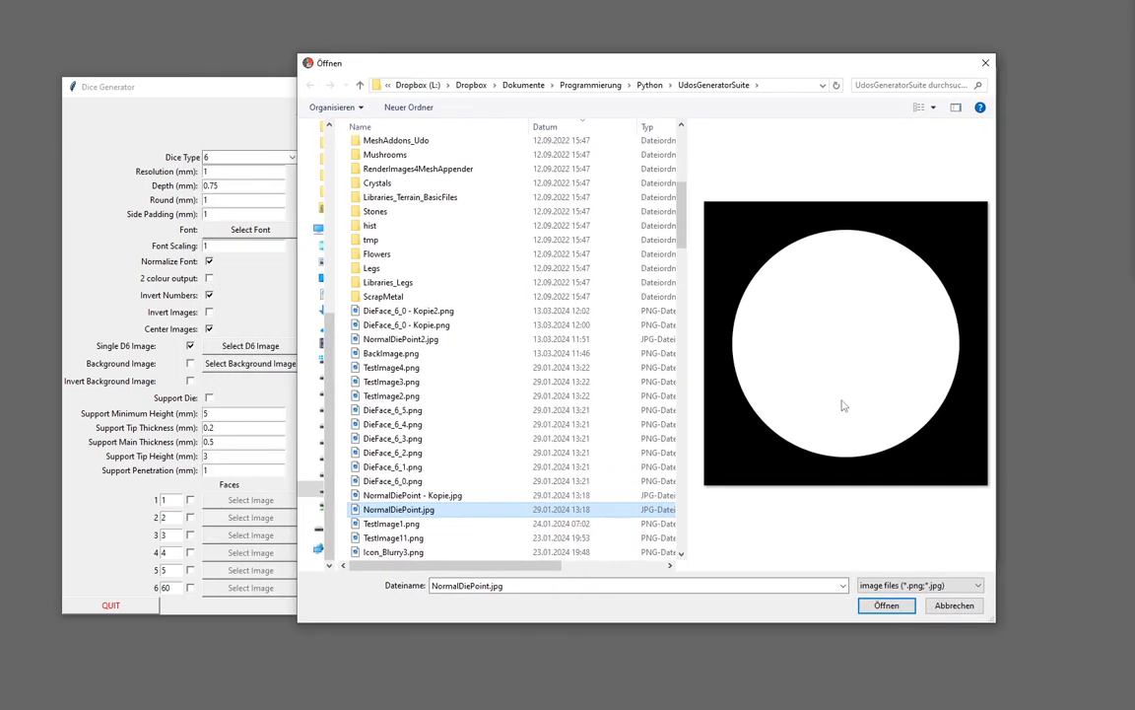
pyautogui.click(887, 605)
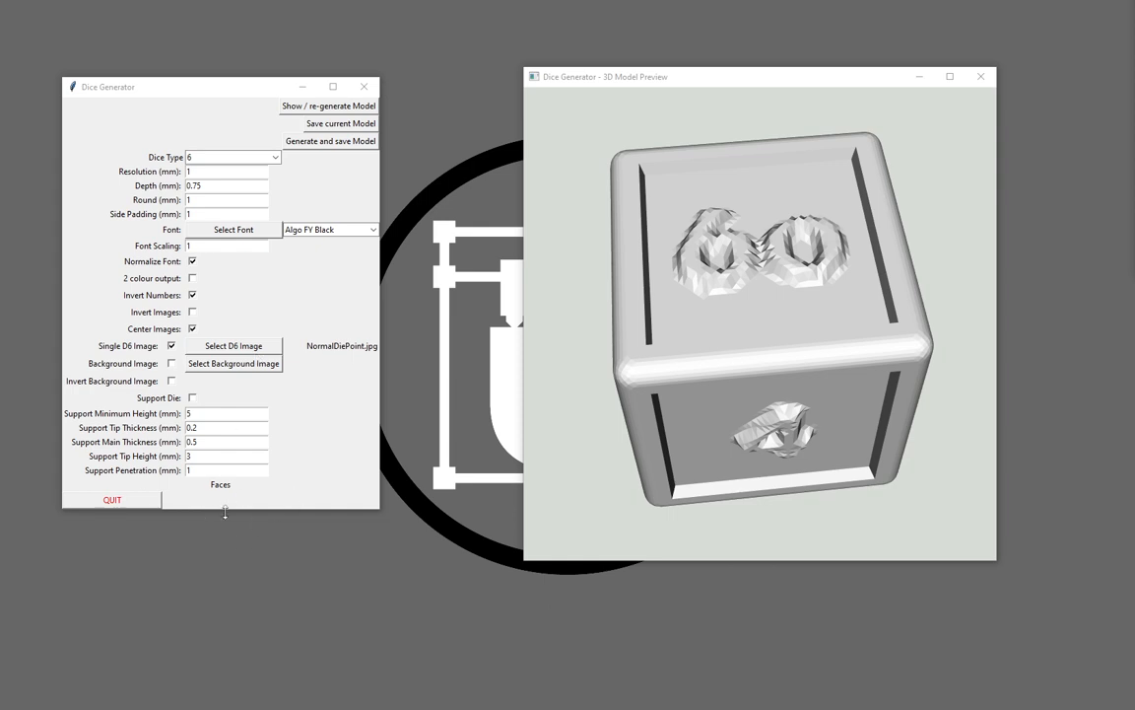
pyautogui.click(325, 107)
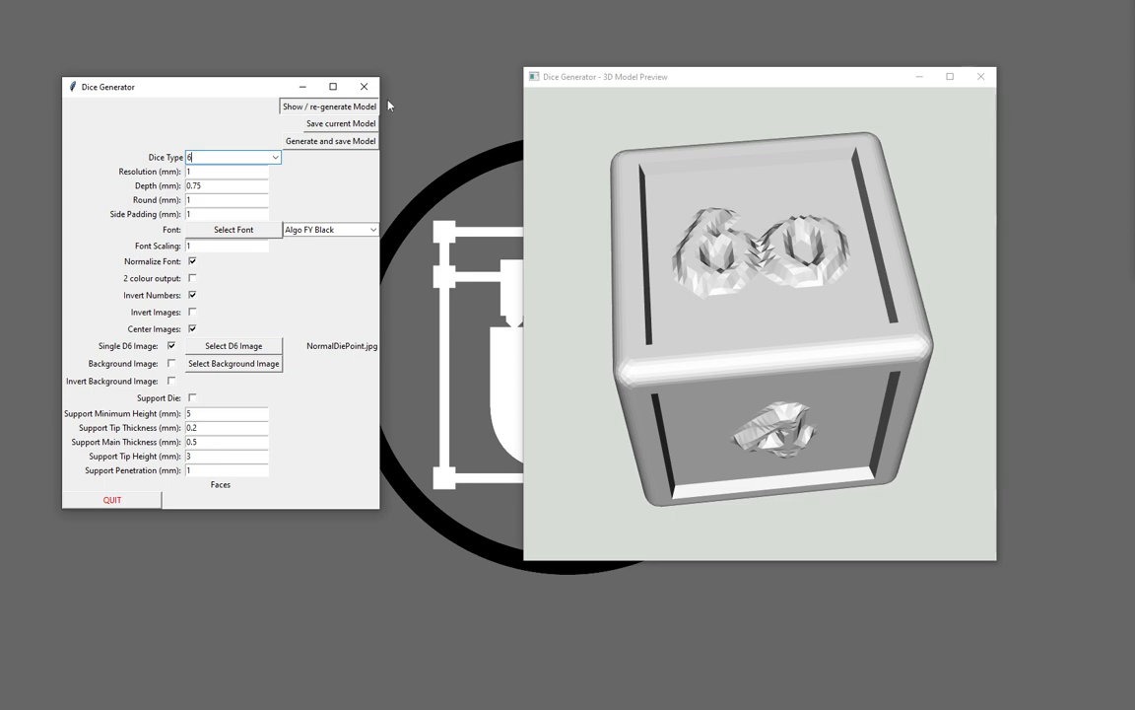
pyautogui.click(336, 109)
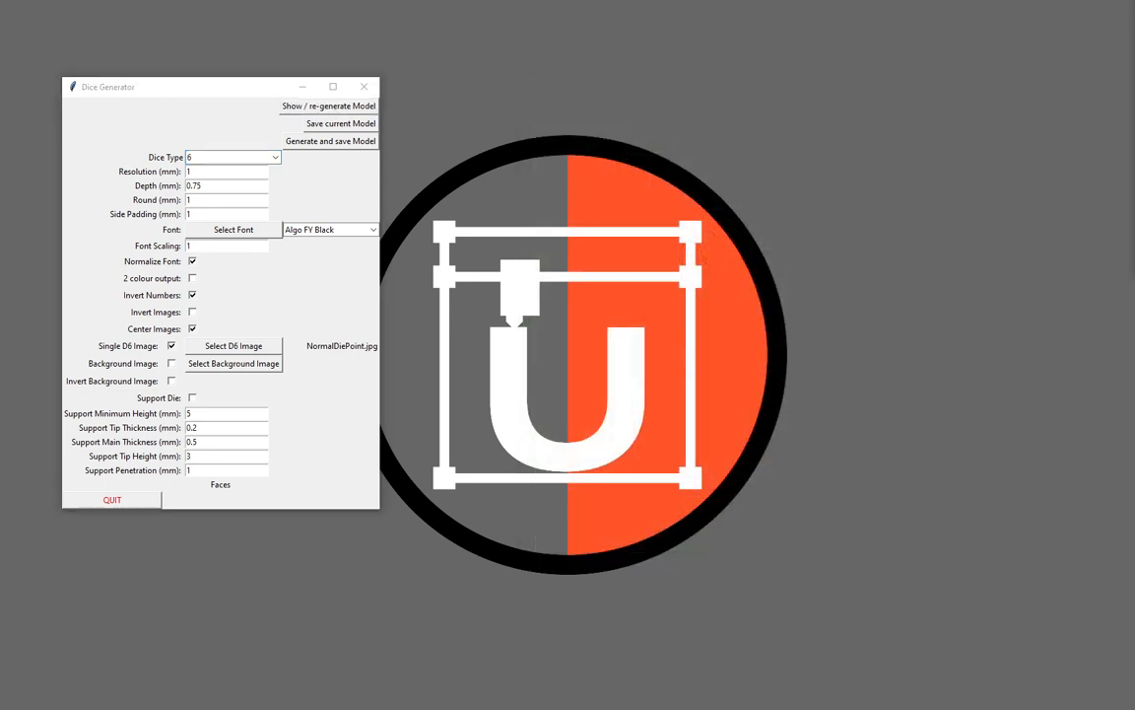
pyautogui.moveTo(1015, 65); pyautogui.dragTo(936, 76)
pyautogui.moveTo(586, 274); pyautogui.dragTo(706, 369)
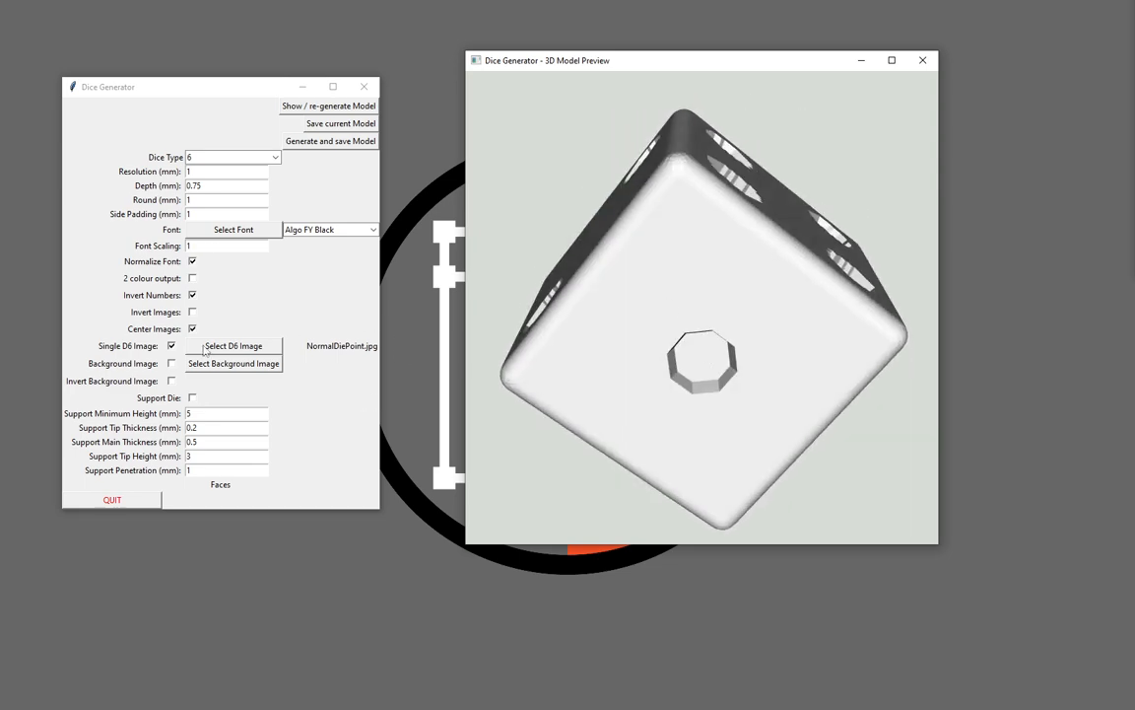
# Replace the D6 image with Icon_Blurry3.png, regenerate the die and rotate it to inspect the icon pips
pyautogui.click(234, 345)
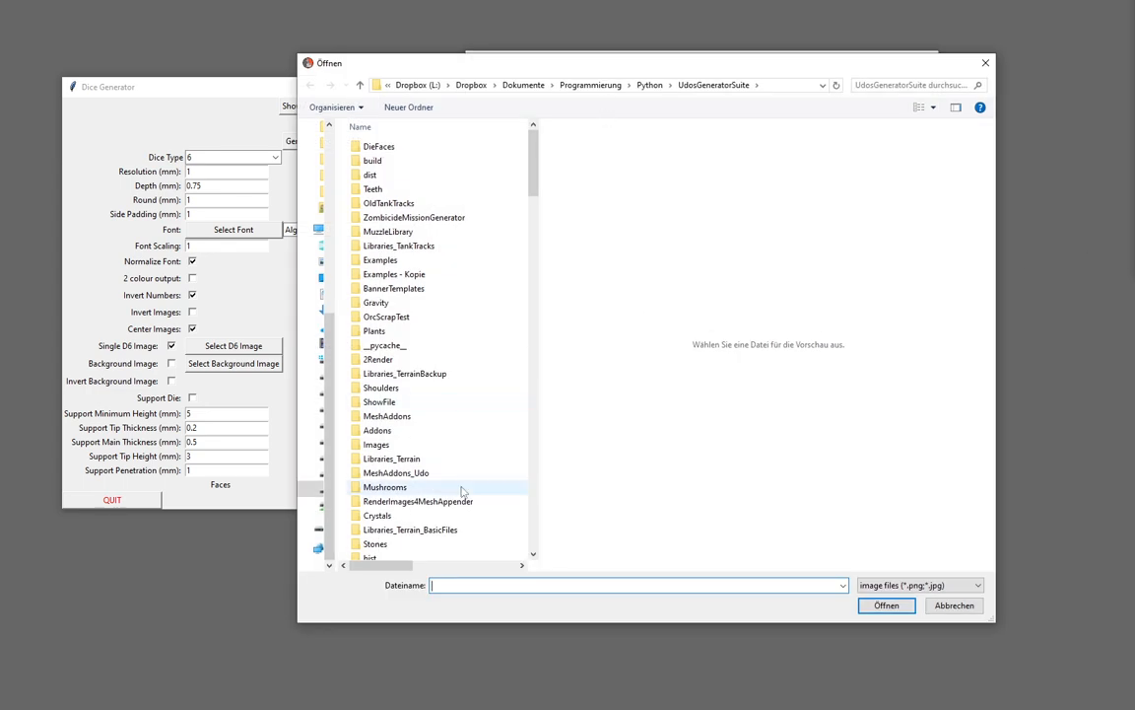
pyautogui.scroll(-8, 461, 493)
pyautogui.doubleClick(412, 425)
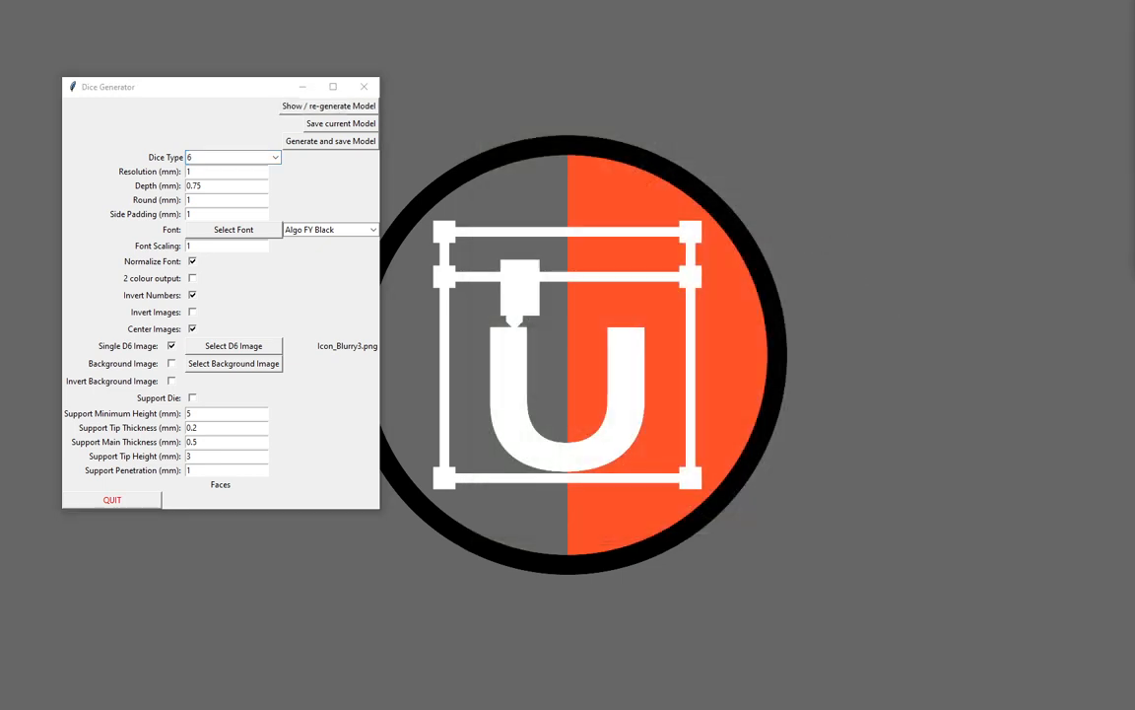
pyautogui.moveTo(1048, 117); pyautogui.dragTo(598, 75)
pyautogui.moveTo(680, 296); pyautogui.dragTo(765, 232)
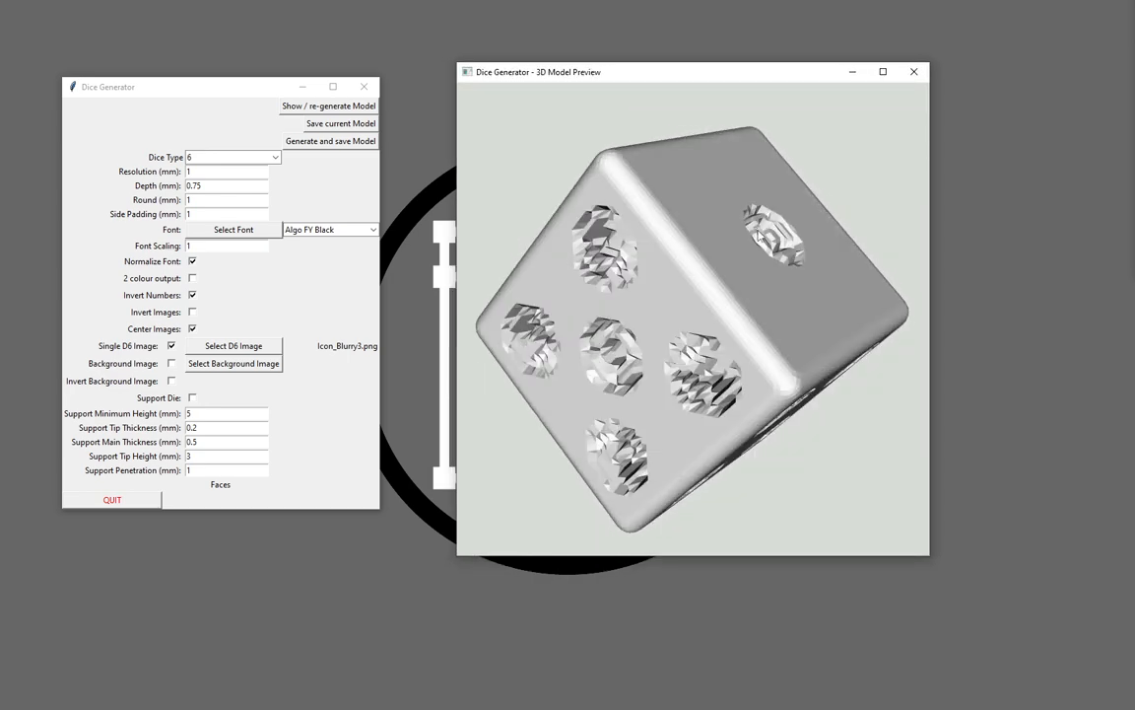
# Turn off the single D6 image and choose DieFace_6_0 - Kopie2.png as the background image
pyautogui.click(172, 346)
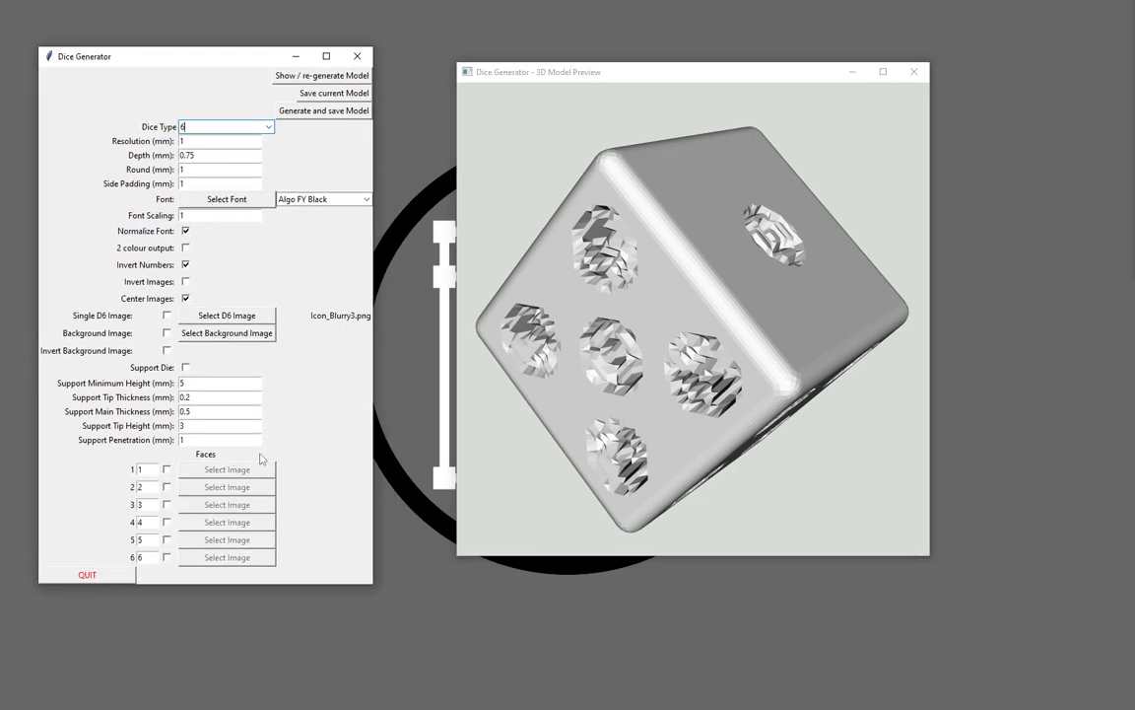
pyautogui.moveTo(597, 290); pyautogui.dragTo(609, 312)
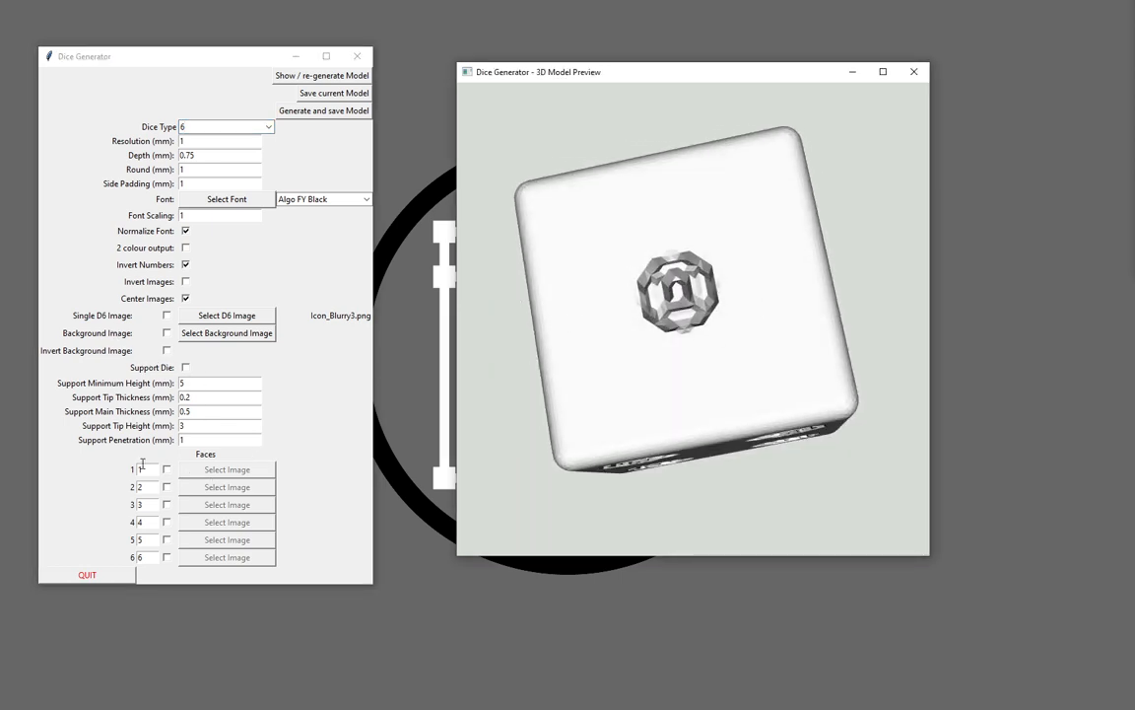
pyautogui.click(189, 335)
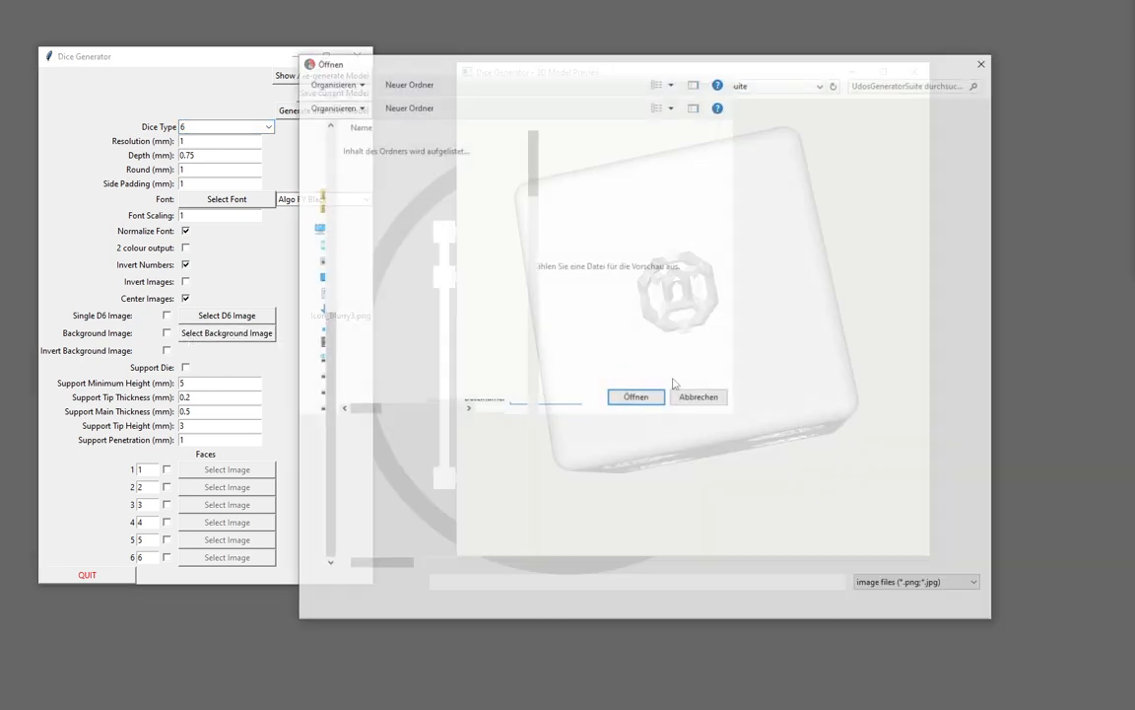
pyautogui.scroll(-6, 523, 466)
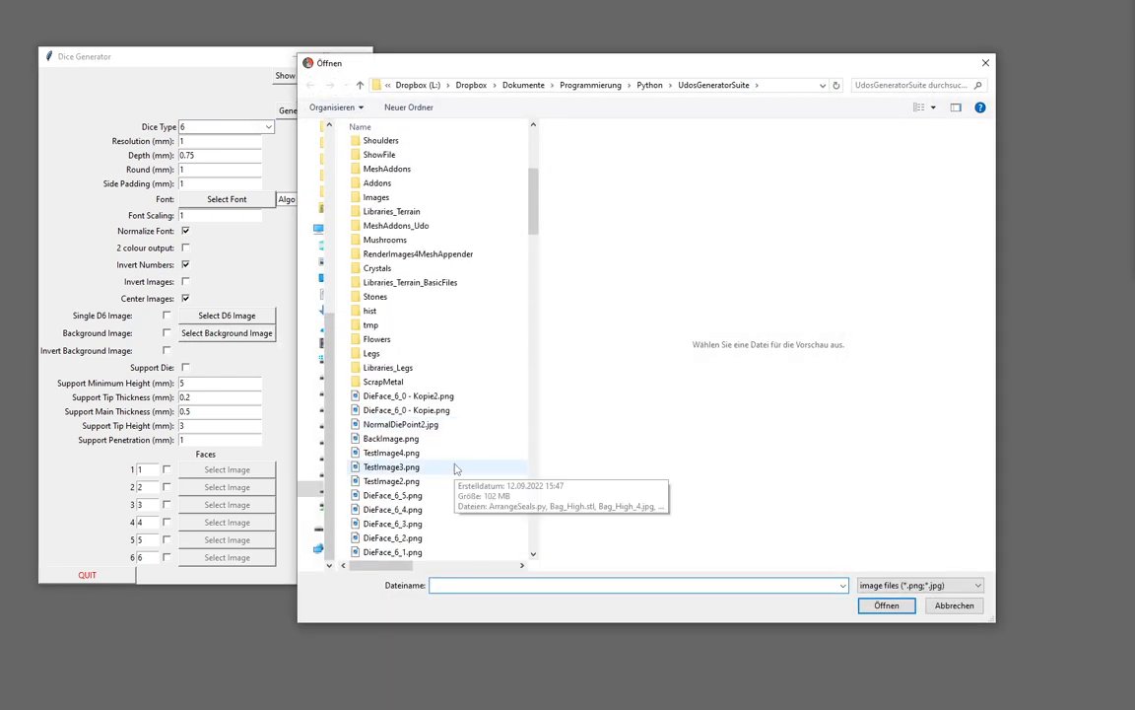
pyautogui.click(450, 398)
pyautogui.click(441, 410)
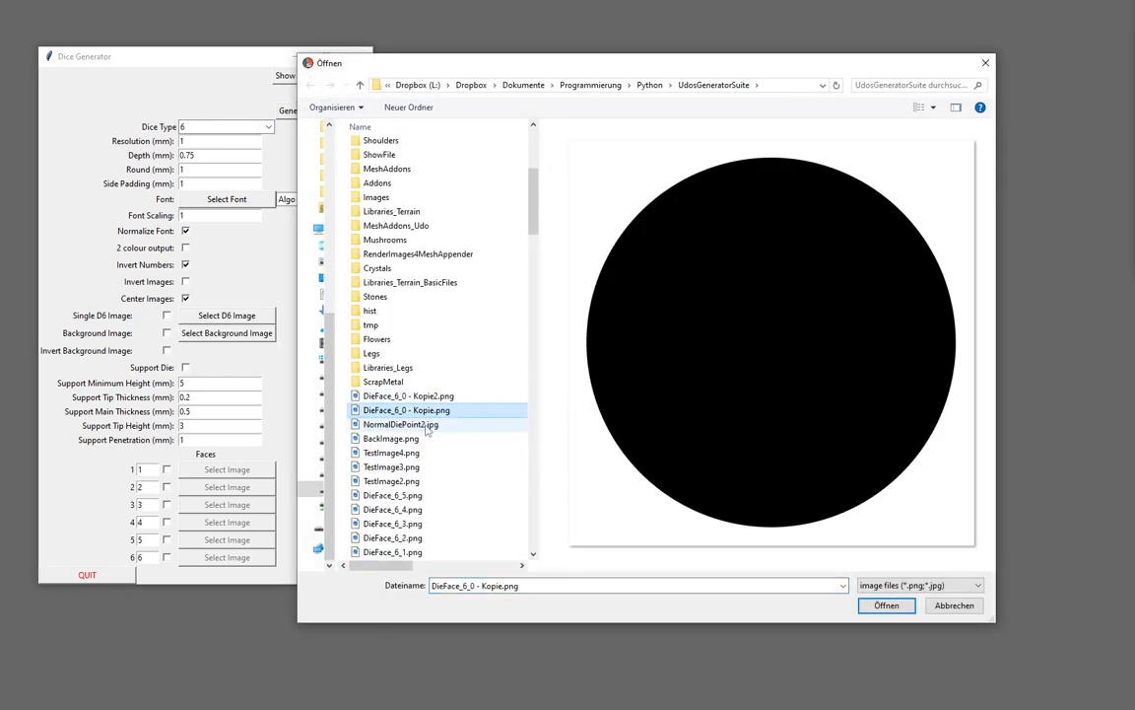
pyautogui.click(427, 425)
pyautogui.click(443, 401)
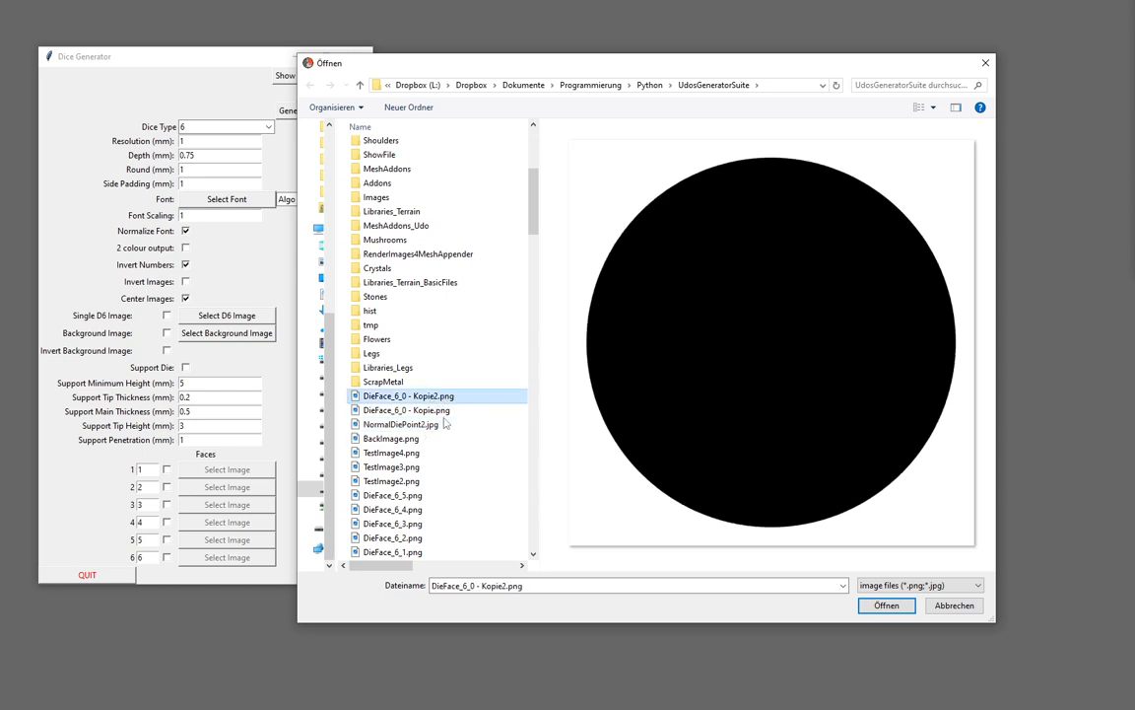
pyautogui.click(872, 607)
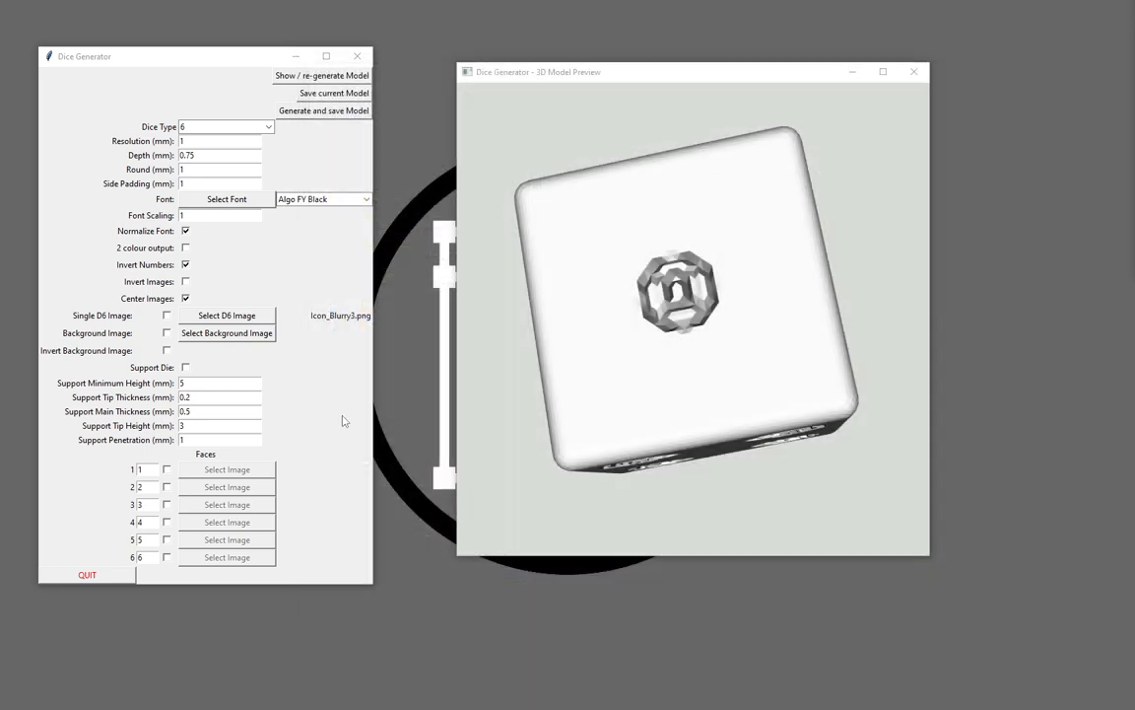
# Turn off inverted numbers, enable the background image, regenerate the die and rotate it to inspect the circles around the numbers
pyautogui.click(186, 264)
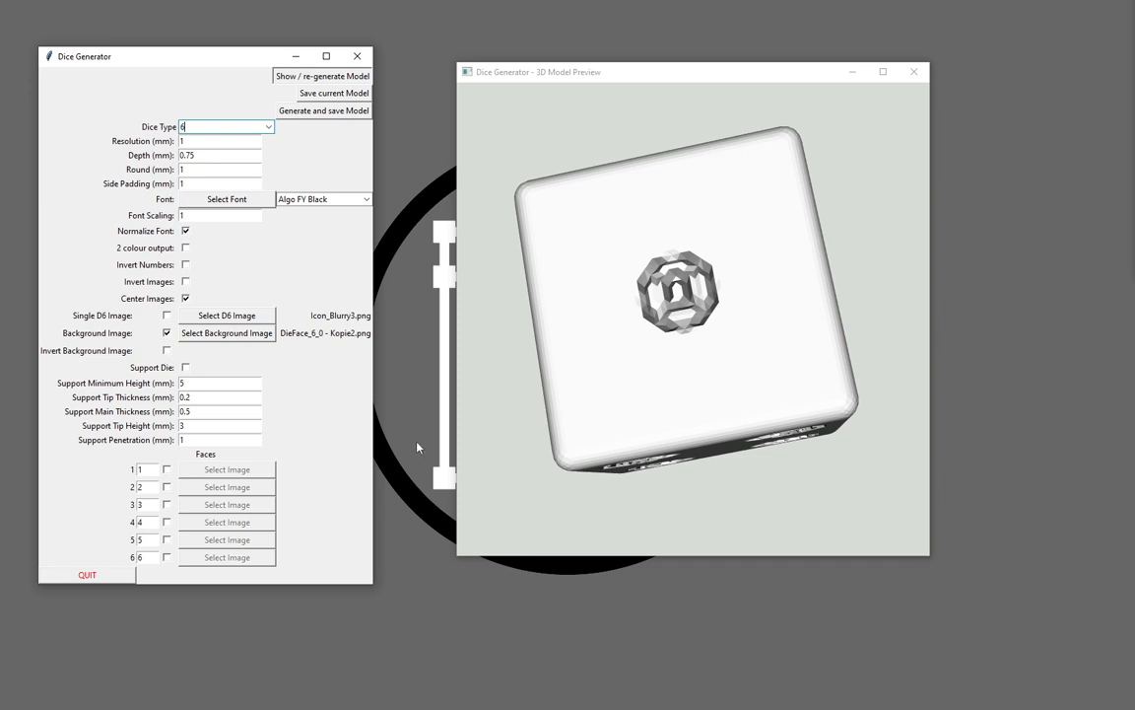
pyautogui.moveTo(1132, 22); pyautogui.dragTo(556, 96)
pyautogui.moveTo(680, 338); pyautogui.dragTo(854, 238)
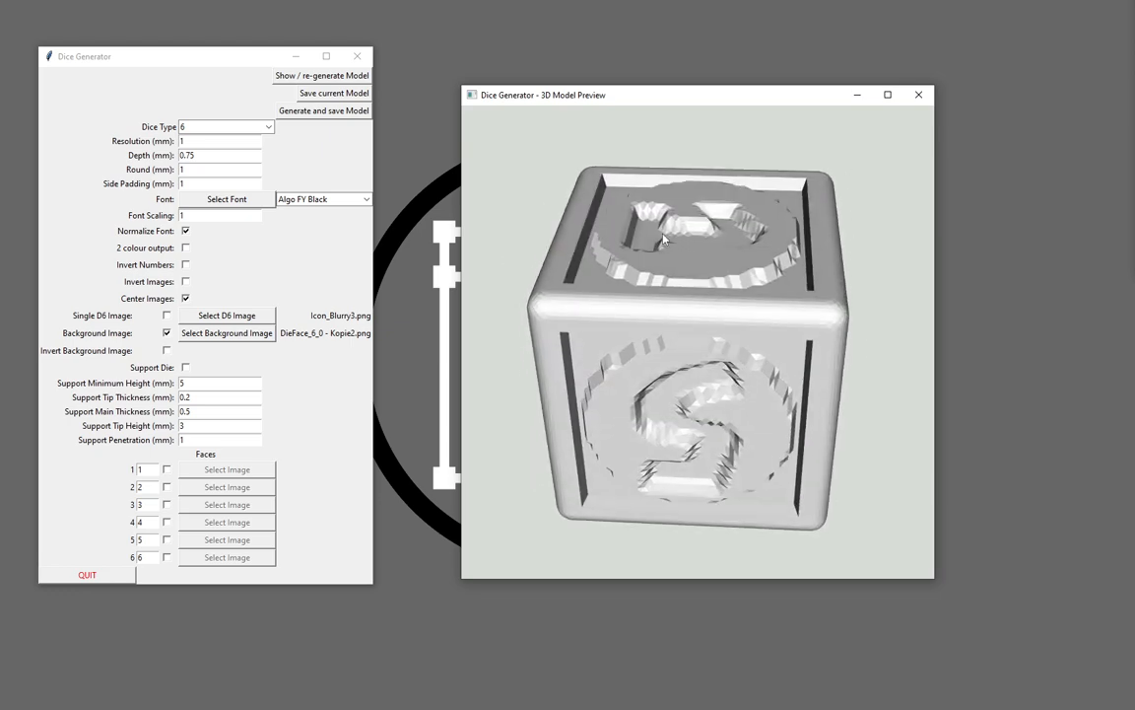
pyautogui.moveTo(596, 209); pyautogui.dragTo(658, 179)
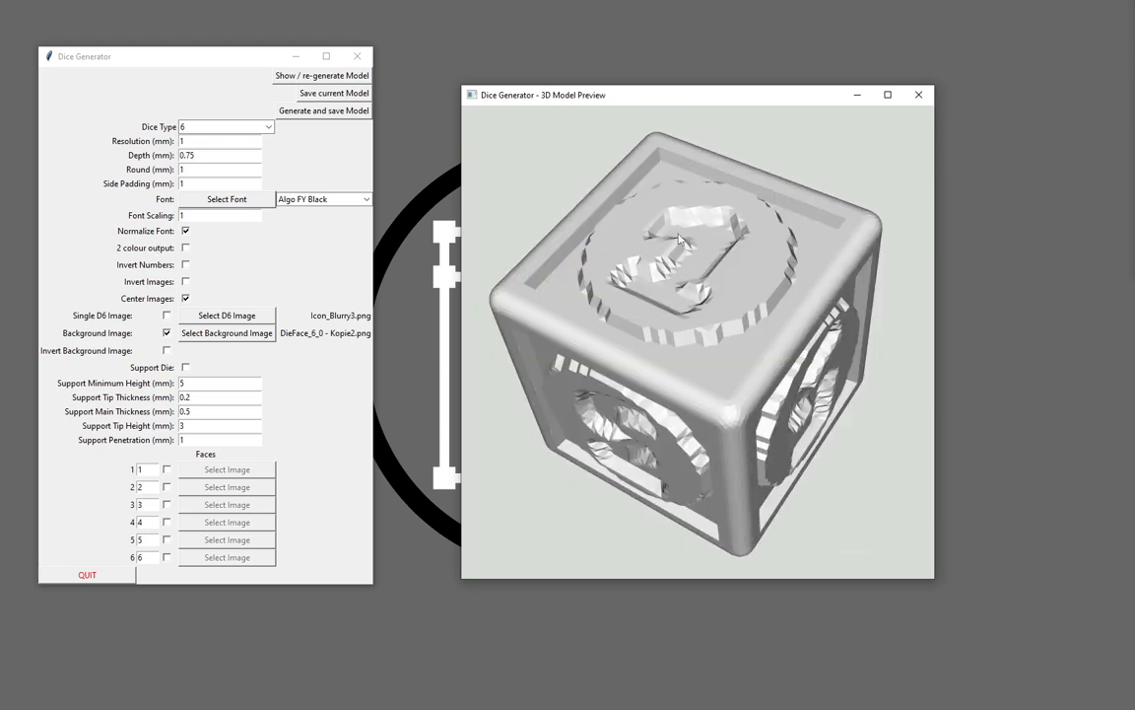
pyautogui.moveTo(613, 251); pyautogui.dragTo(704, 276)
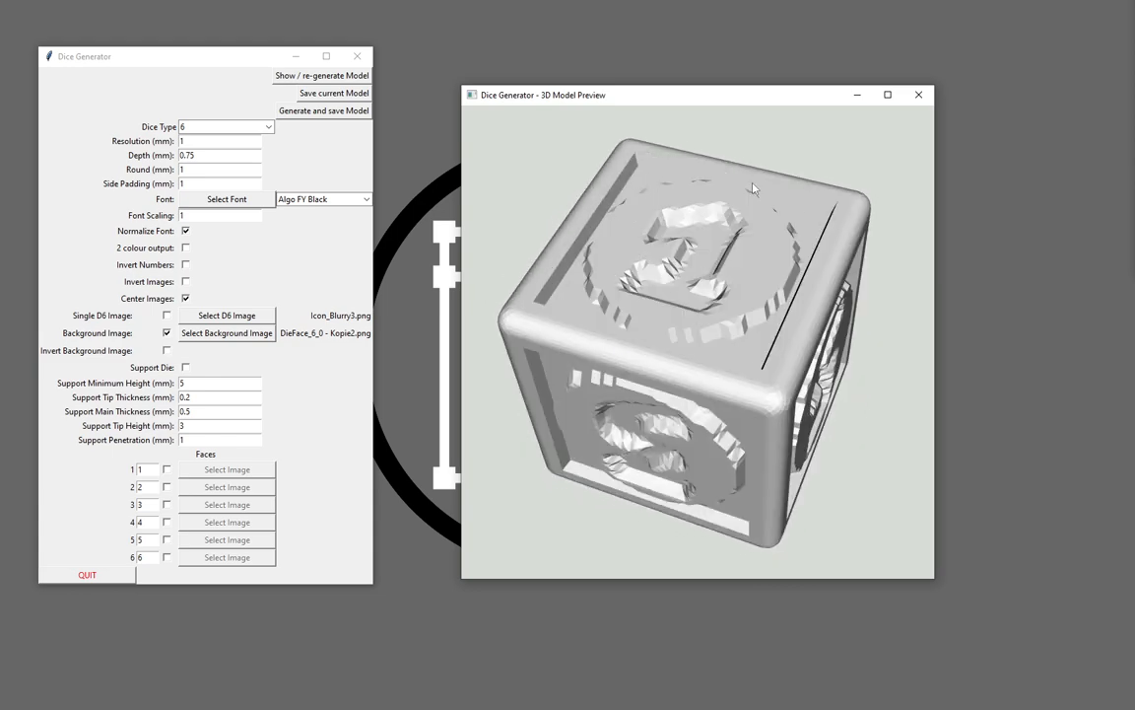
pyautogui.moveTo(598, 314); pyautogui.dragTo(691, 358)
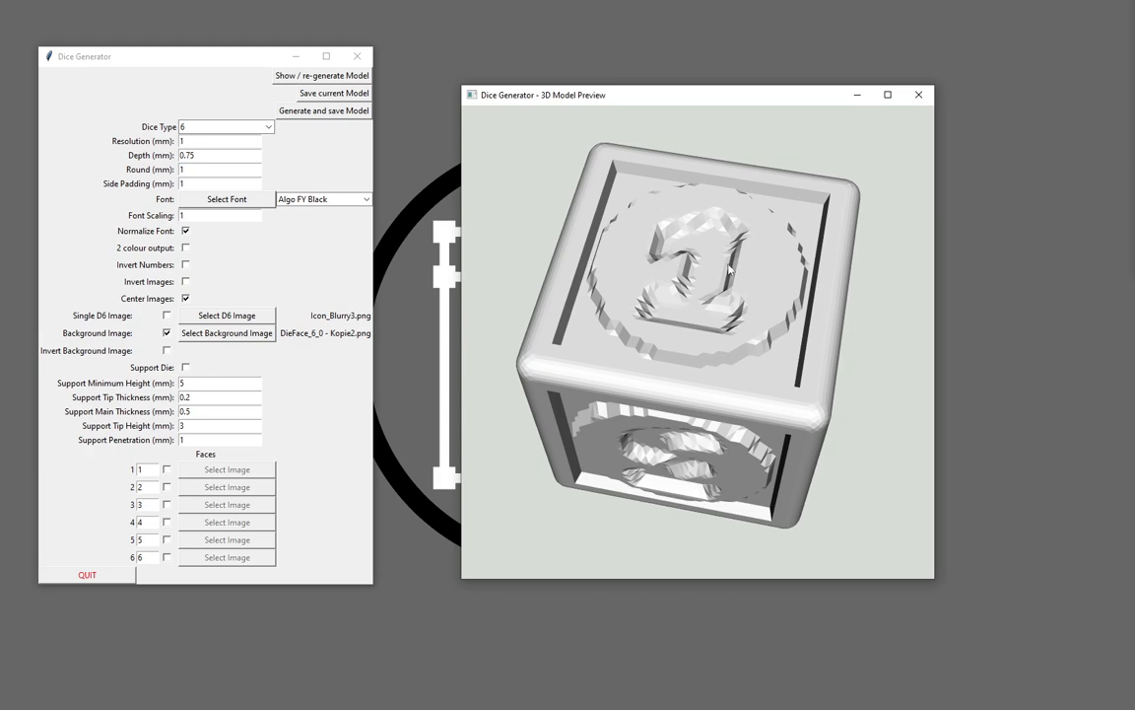
pyautogui.moveTo(802, 225); pyautogui.dragTo(629, 416)
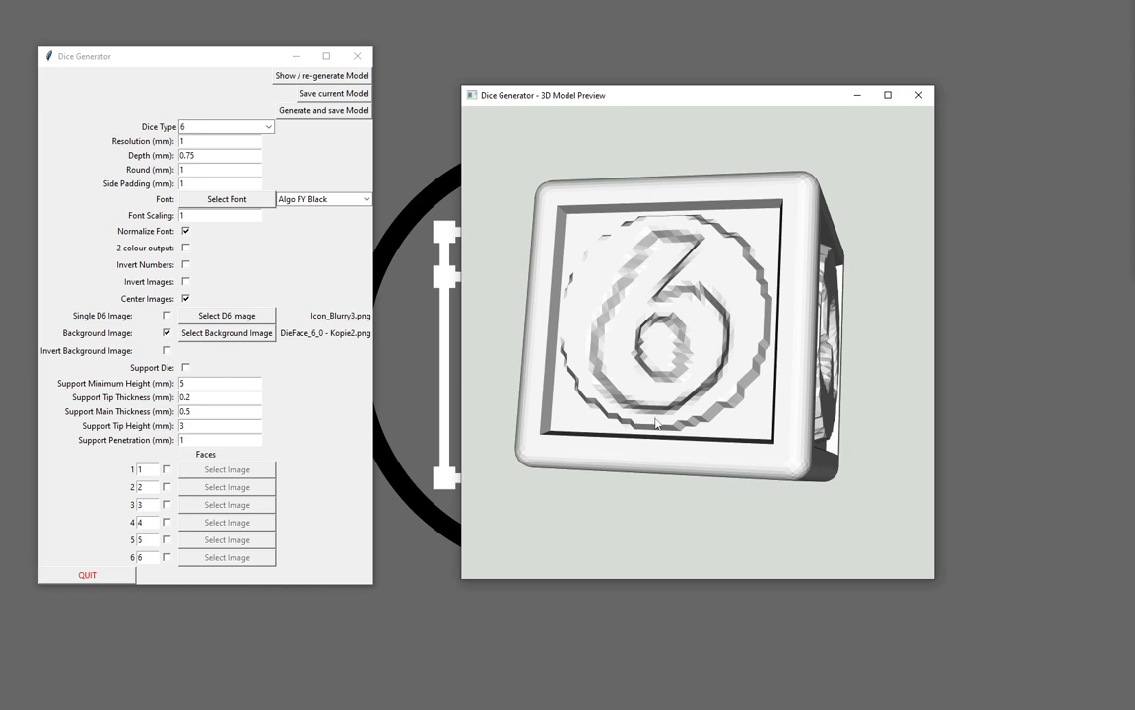
# Set the font scaling to 0.8, regenerate the die and check how the numbers fit inside the circular background
pyautogui.moveTo(208, 217); pyautogui.dragTo(2, 197)
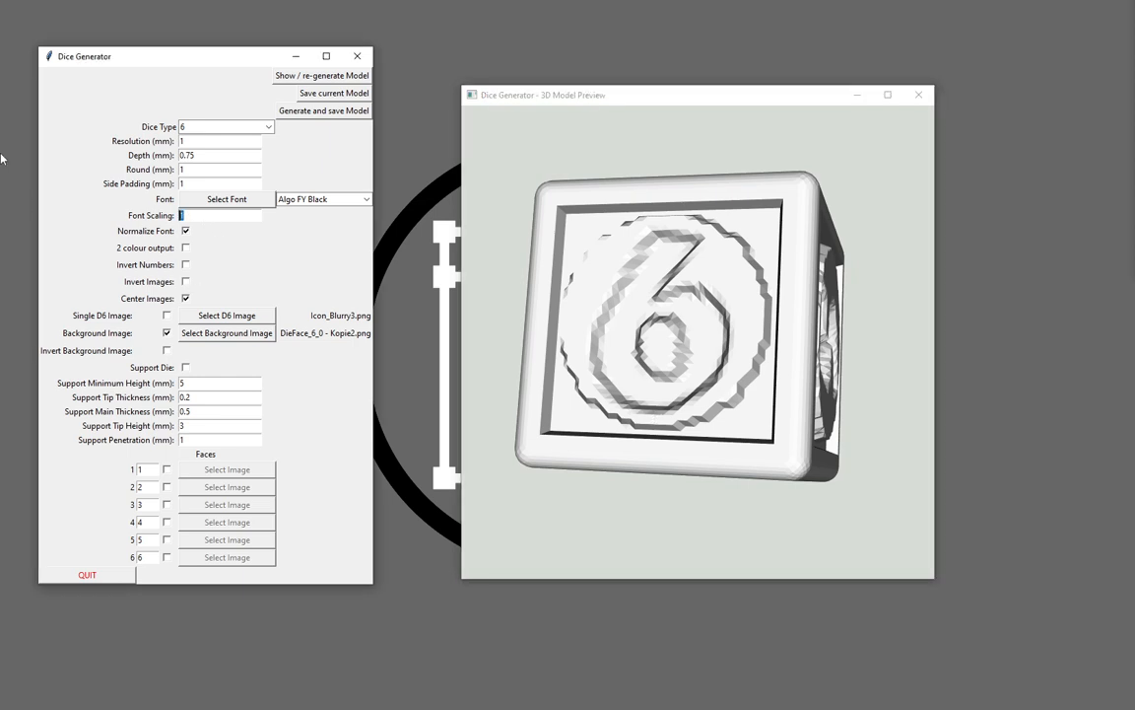
pyautogui.write('0.8')
pyautogui.click(286, 76)
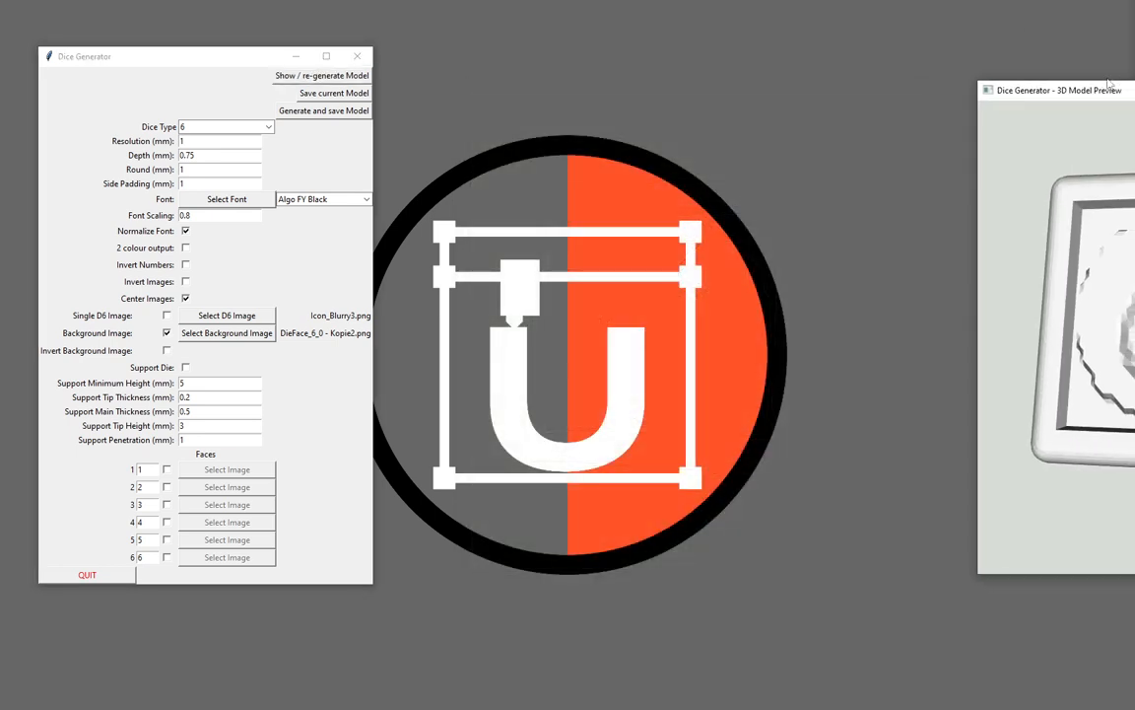
pyautogui.moveTo(1101, 90); pyautogui.dragTo(573, 95)
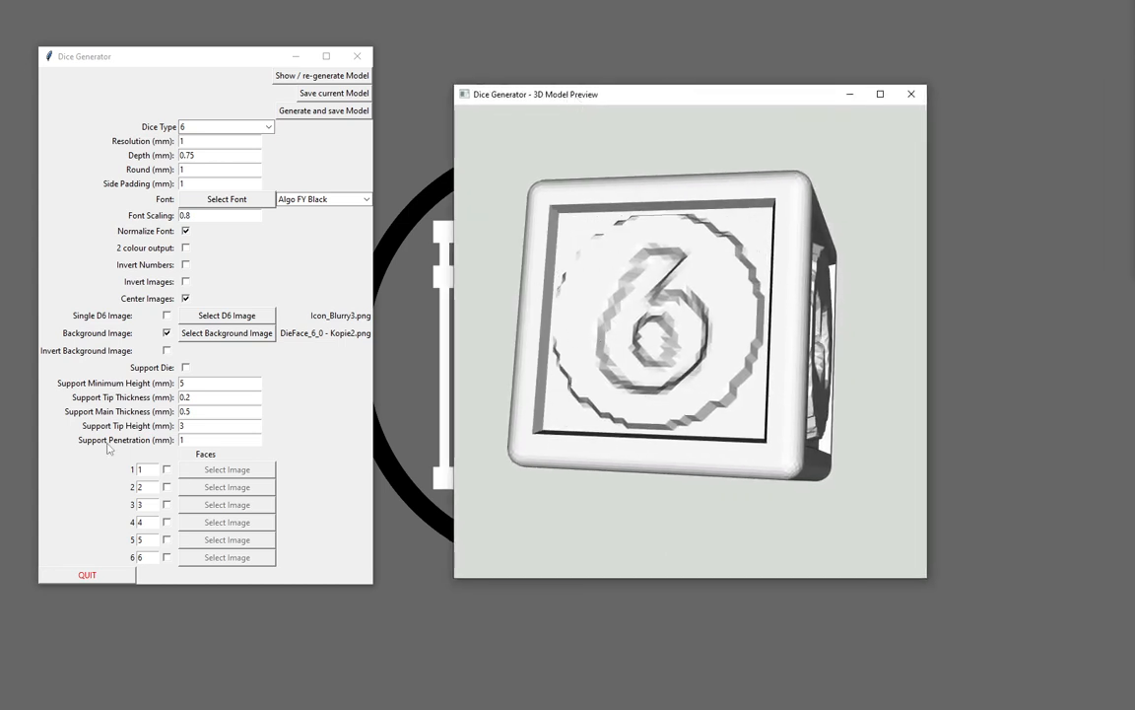
pyautogui.moveTo(661, 404); pyautogui.dragTo(679, 328)
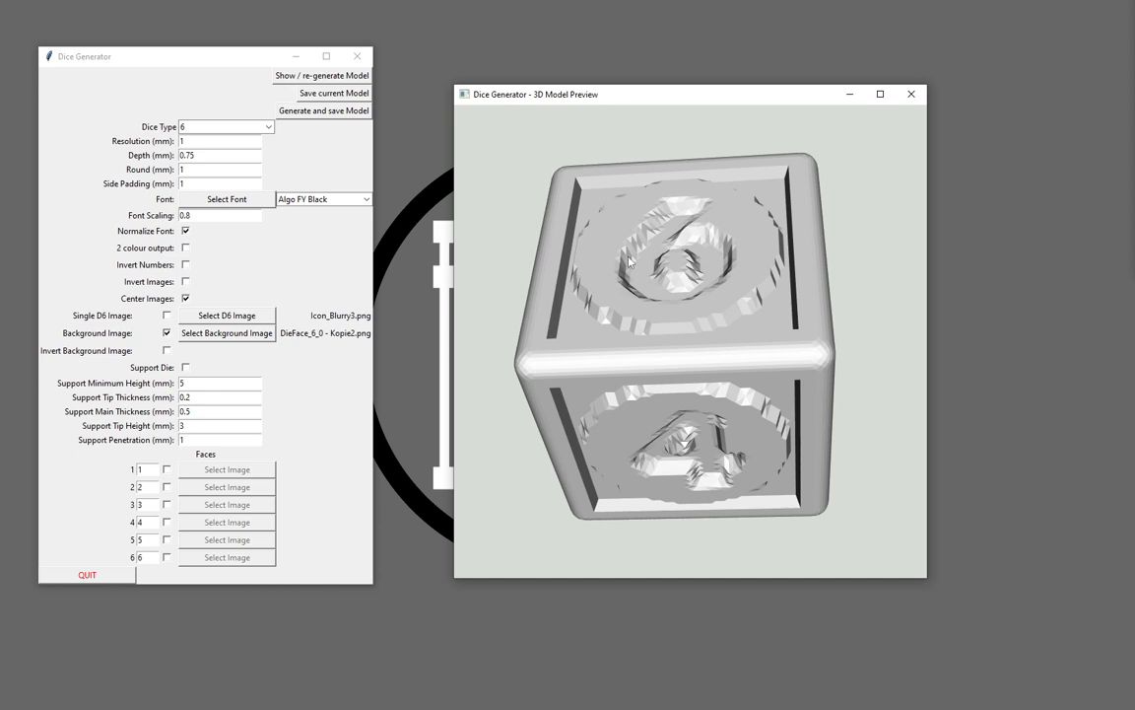
# Enable background image inversion and regenerate the die model
pyautogui.click(166, 350)
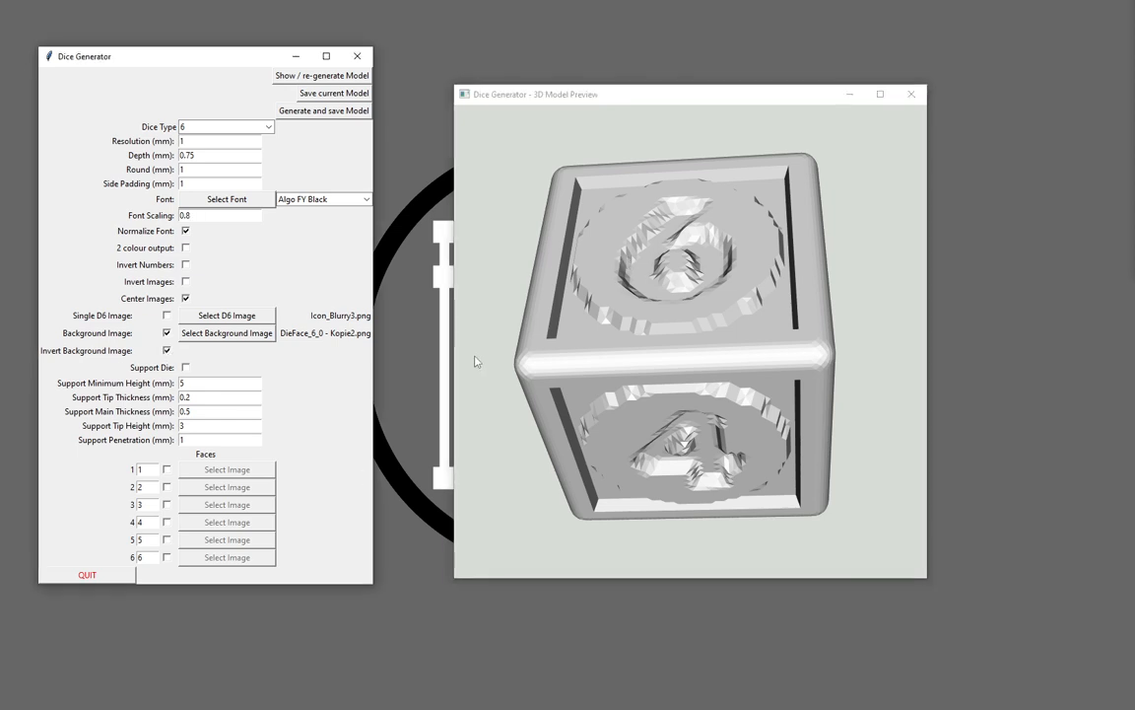
pyautogui.click(298, 79)
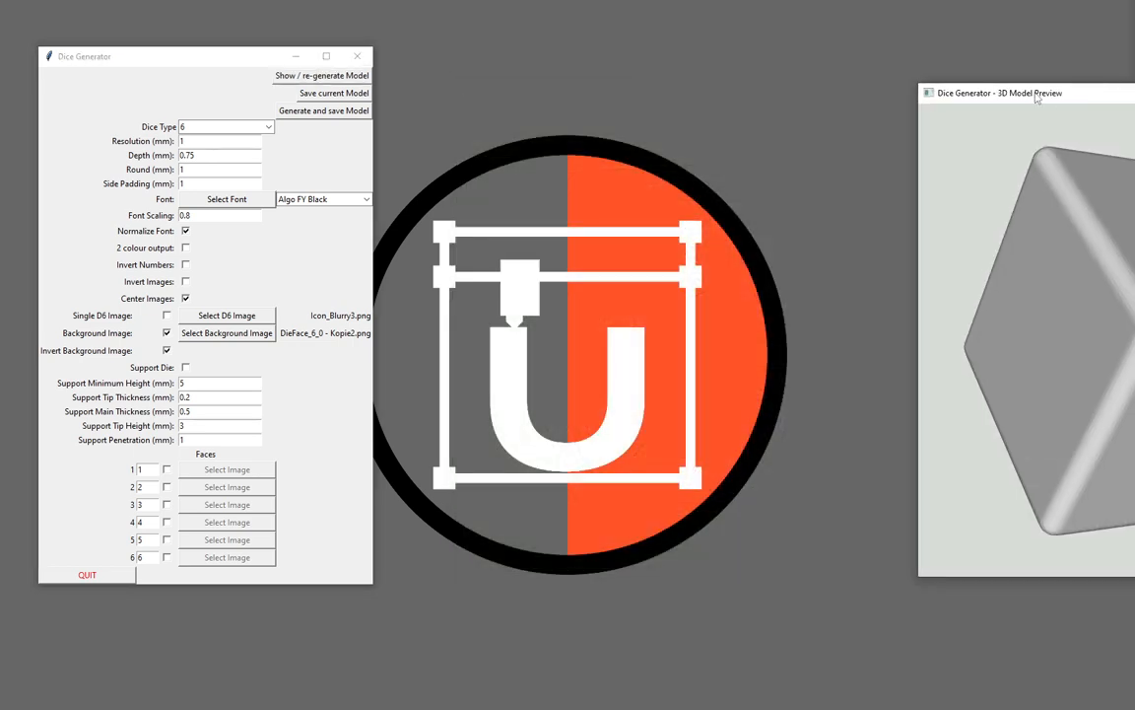
# Turn off background image inversion and regenerate the die model
pyautogui.moveTo(1027, 88); pyautogui.dragTo(581, 88)
pyautogui.click(169, 351)
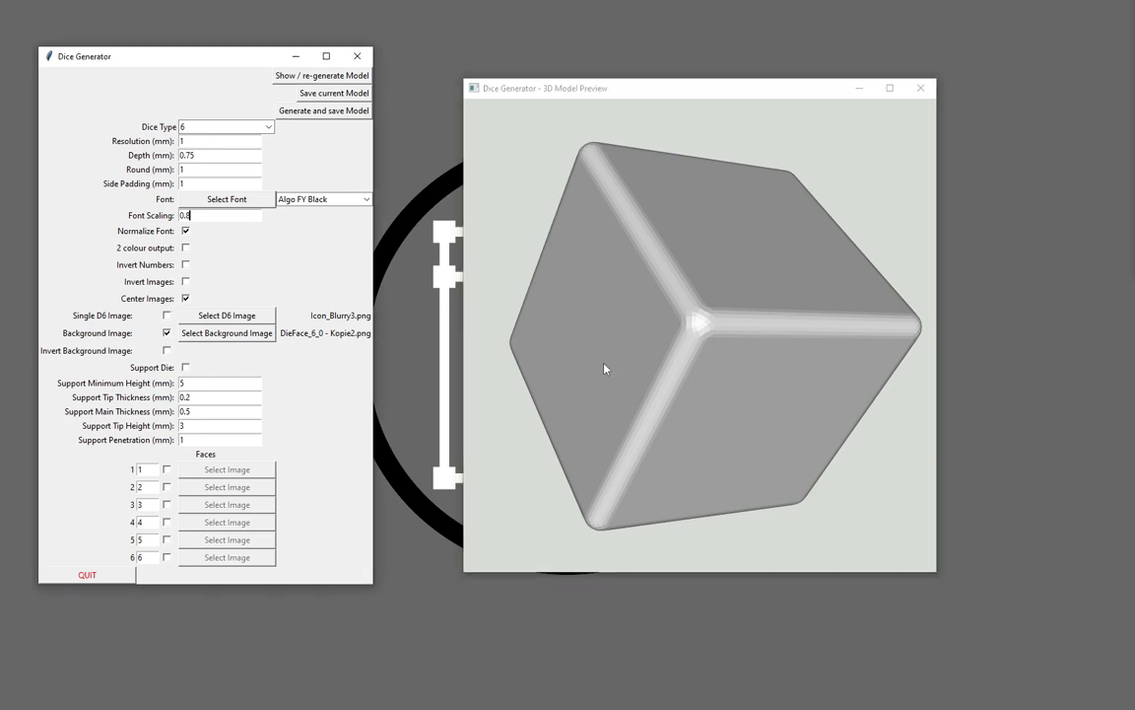
pyautogui.moveTo(781, 310); pyautogui.dragTo(643, 328)
pyautogui.click(308, 77)
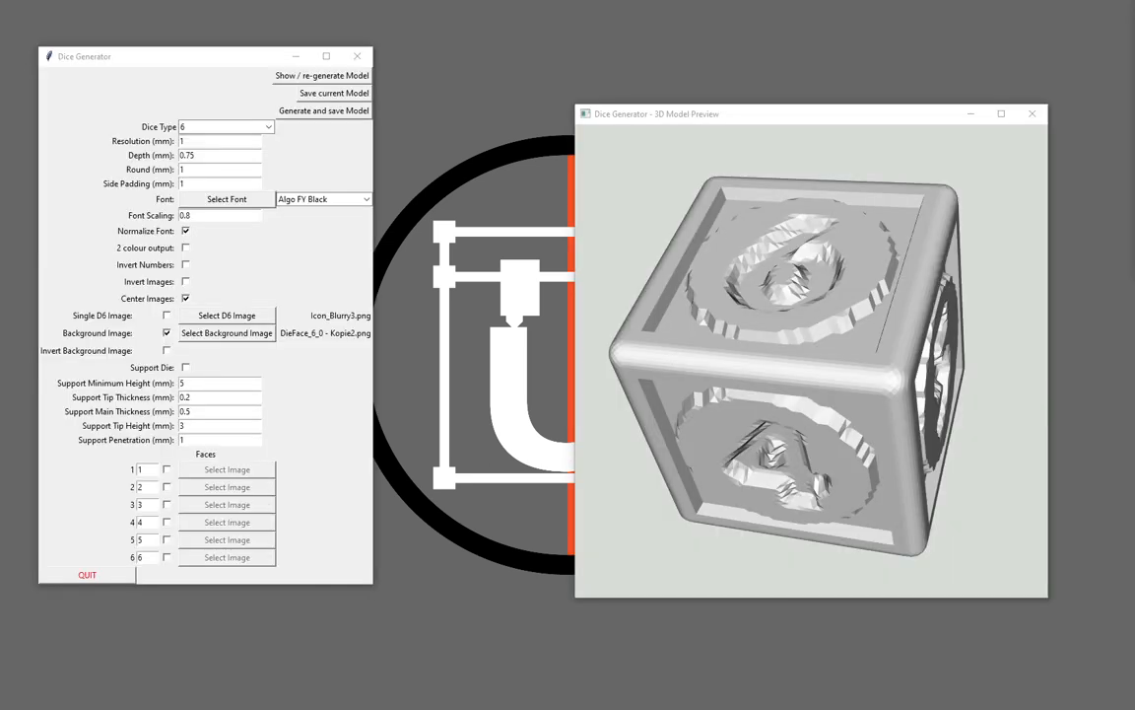
# Generate the die with supports enabled, the background image turned off and the font scaling set to 1
pyautogui.click(186, 368)
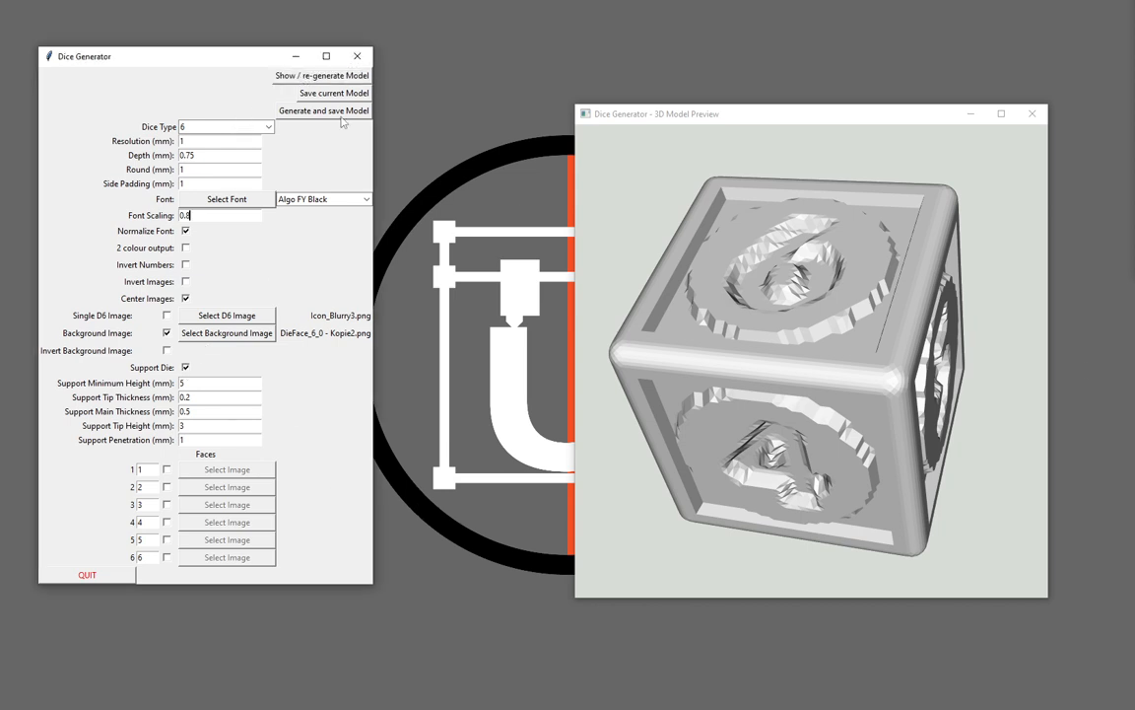
pyautogui.click(167, 333)
pyautogui.doubleClick(184, 213)
pyautogui.write('1')
pyautogui.click(166, 334)
pyautogui.click(308, 78)
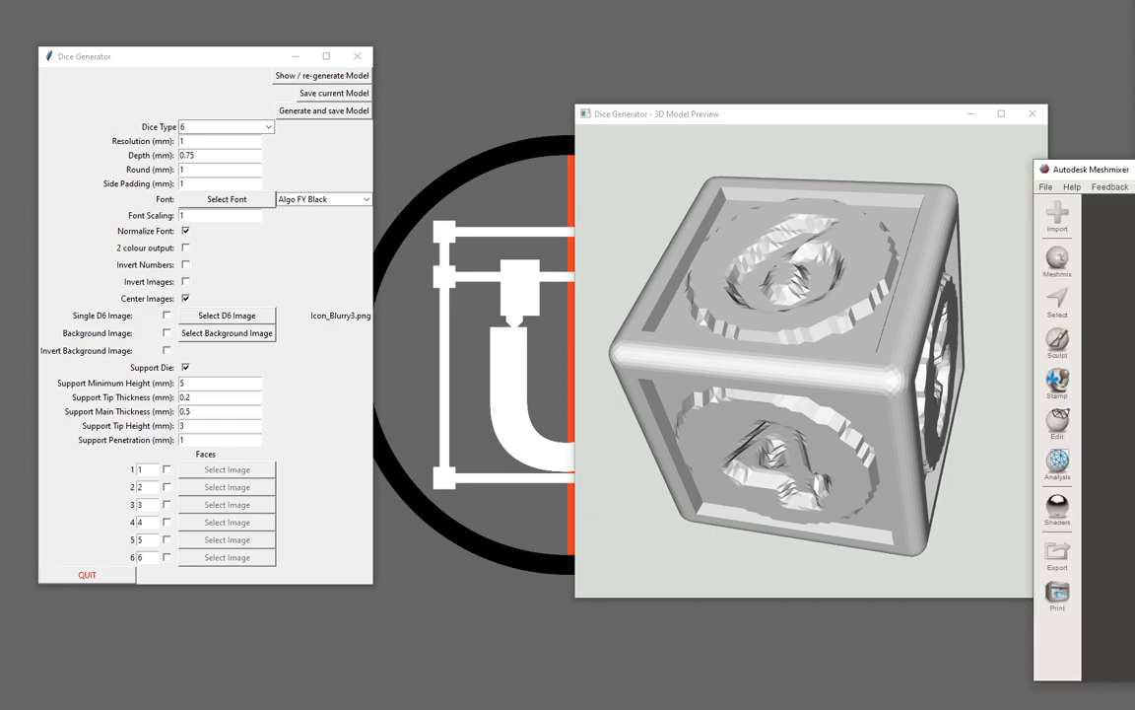
# Switch to Meshmixer, load temp_Supported.stl and examine the support walls beneath the die from several angles
pyautogui.moveTo(1030, 195); pyautogui.dragTo(548, 139)
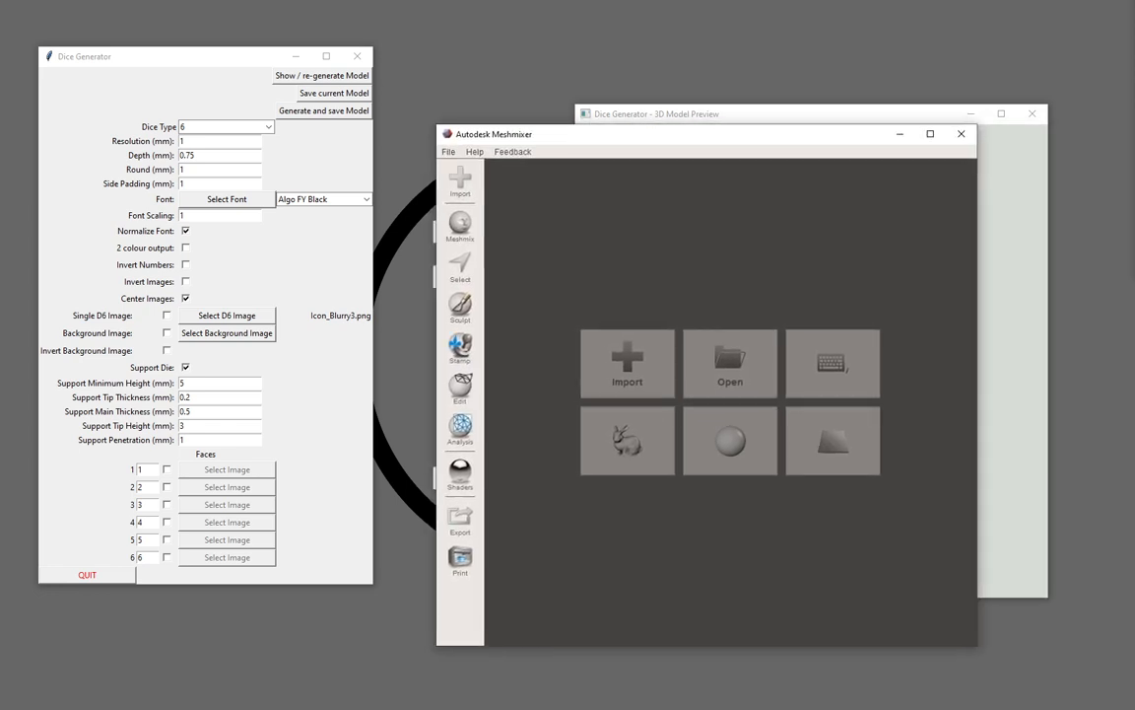
pyautogui.moveTo(1134, 217); pyautogui.dragTo(708, 287)
pyautogui.moveTo(748, 321); pyautogui.dragTo(764, 401, button='right')
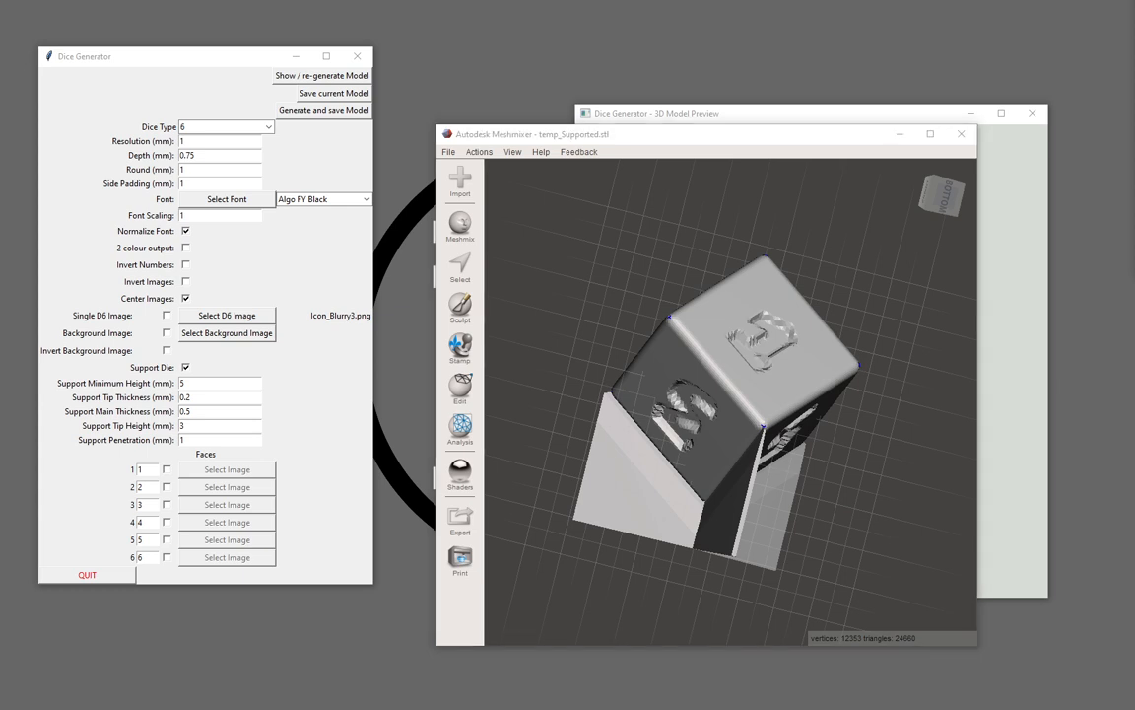
pyautogui.moveTo(859, 348); pyautogui.dragTo(384, 478, button='right')
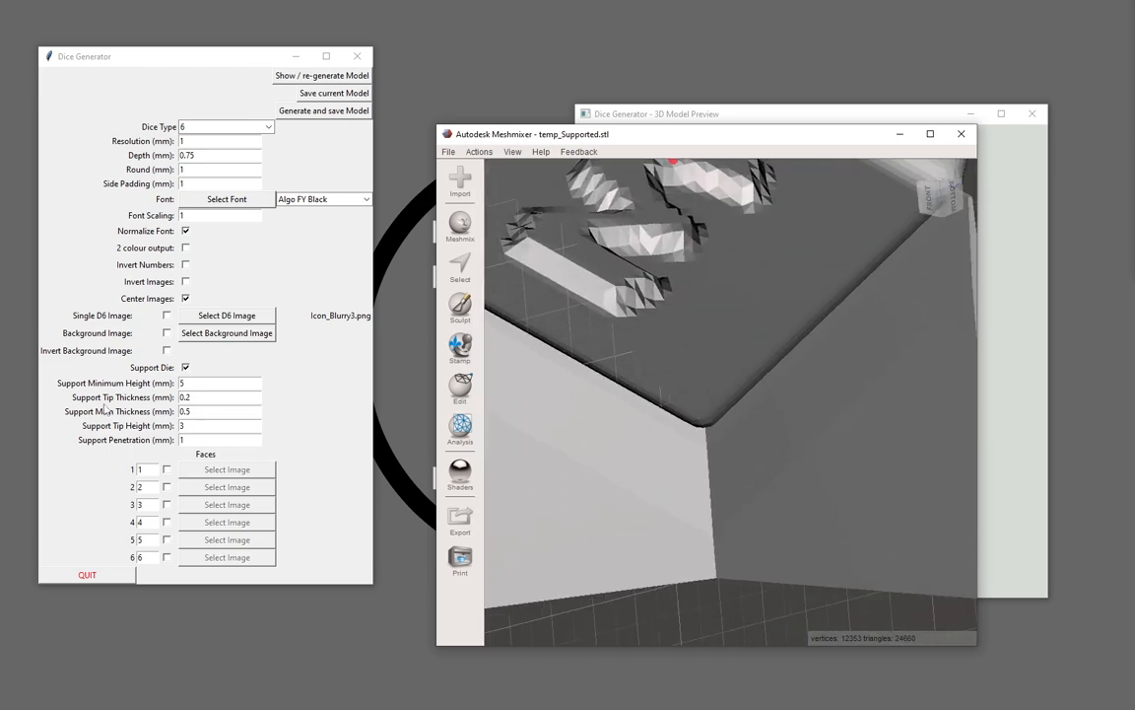
pyautogui.moveTo(687, 431); pyautogui.dragTo(631, 437, button='right')
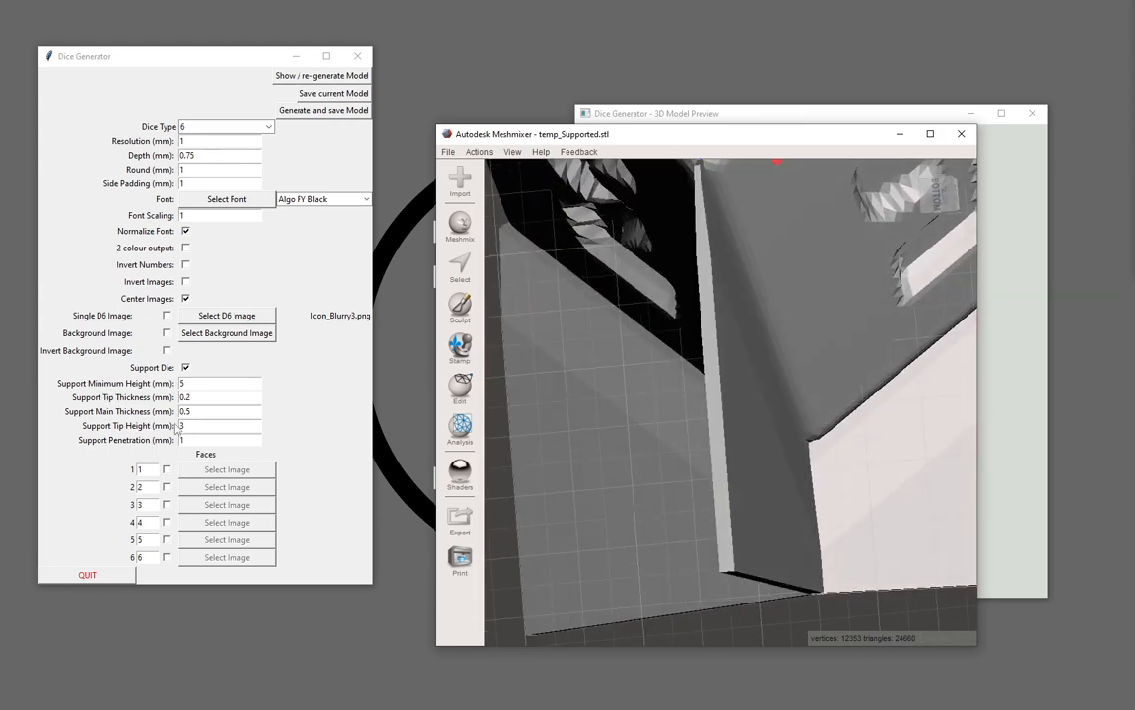
pyautogui.moveTo(777, 500); pyautogui.dragTo(834, 564, button='right')
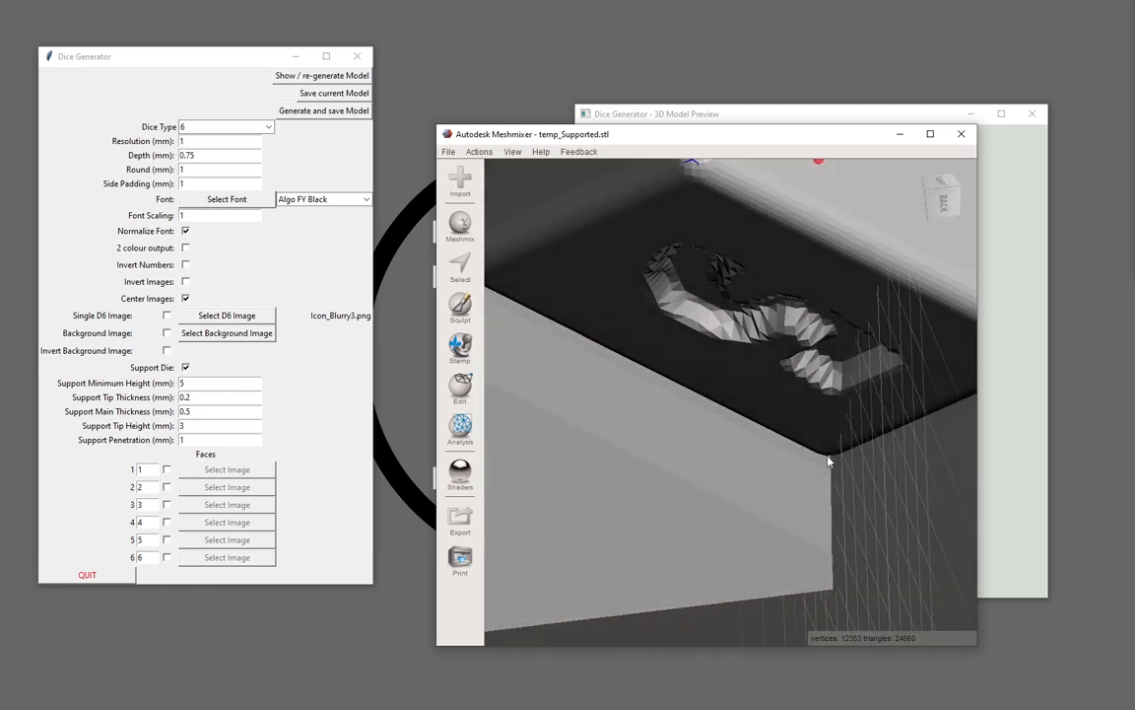
pyautogui.moveTo(828, 461); pyautogui.dragTo(854, 498, button='right')
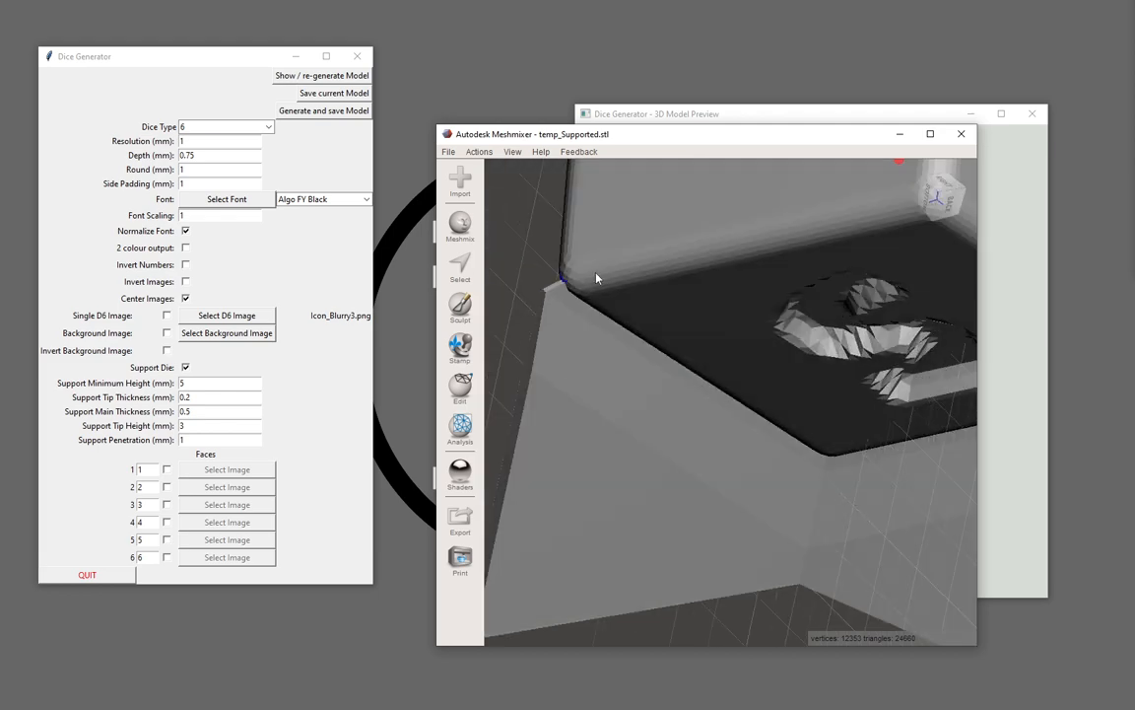
pyautogui.moveTo(758, 388); pyautogui.dragTo(814, 580, button='right')
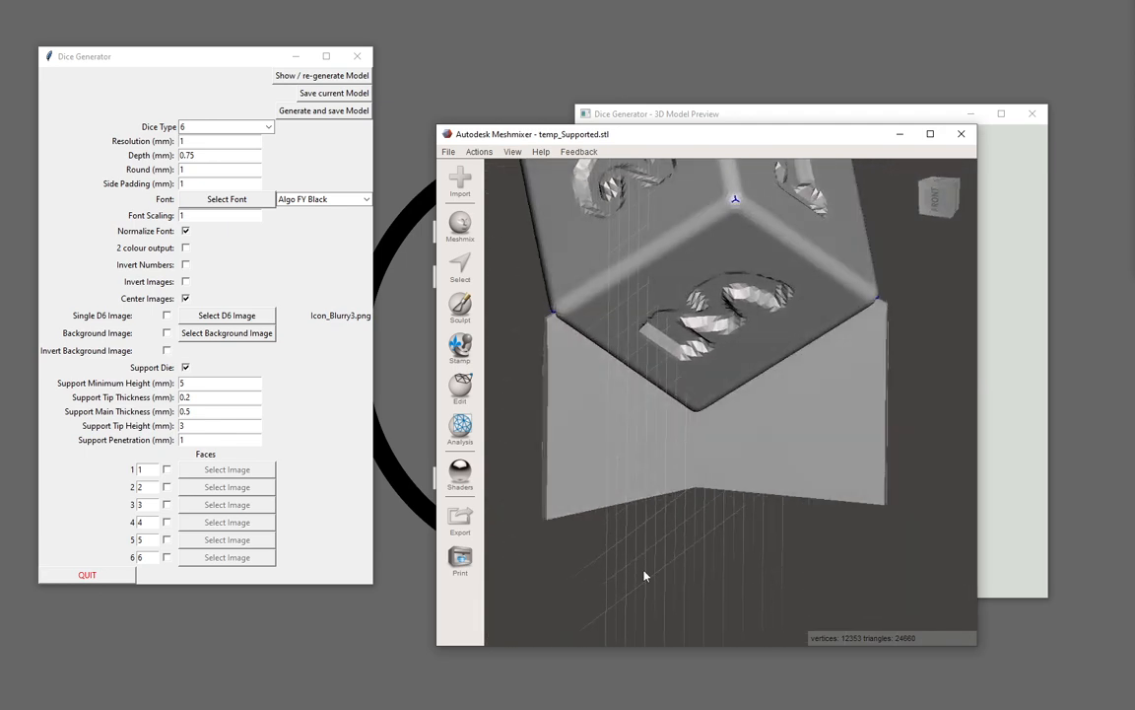
pyautogui.moveTo(647, 576); pyautogui.dragTo(708, 530, button='right')
# Turn off the die supports, enable 2 colour output and regenerate the die model
pyautogui.click(186, 367)
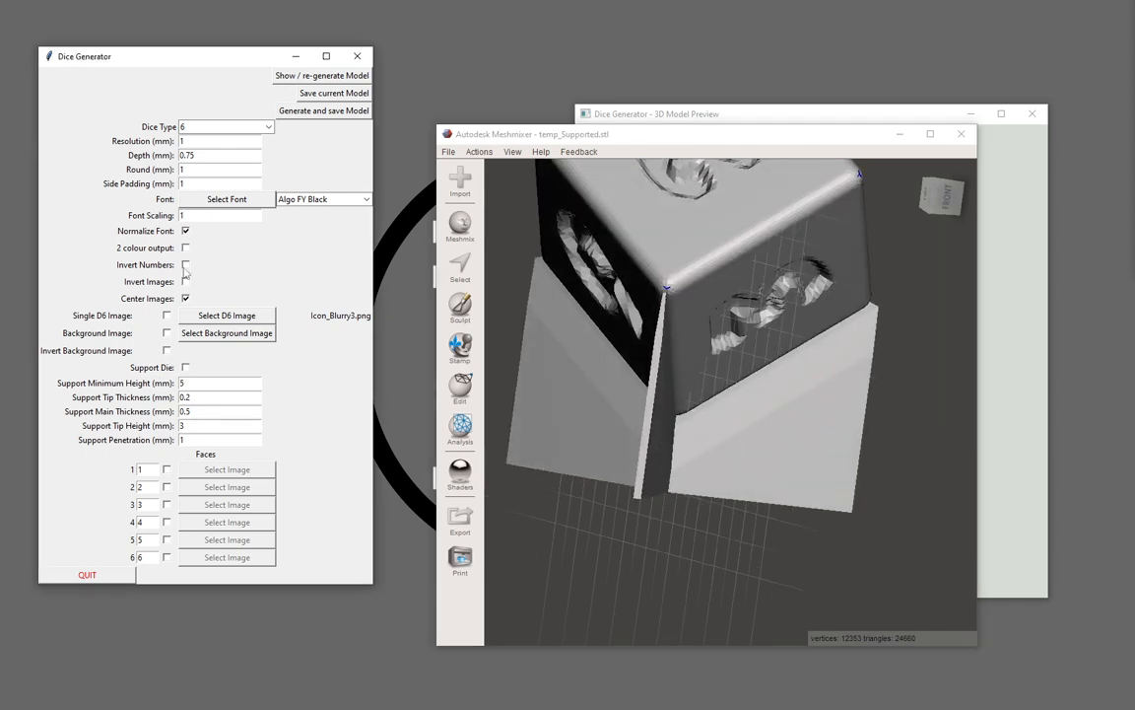
pyautogui.click(185, 248)
pyautogui.click(186, 247)
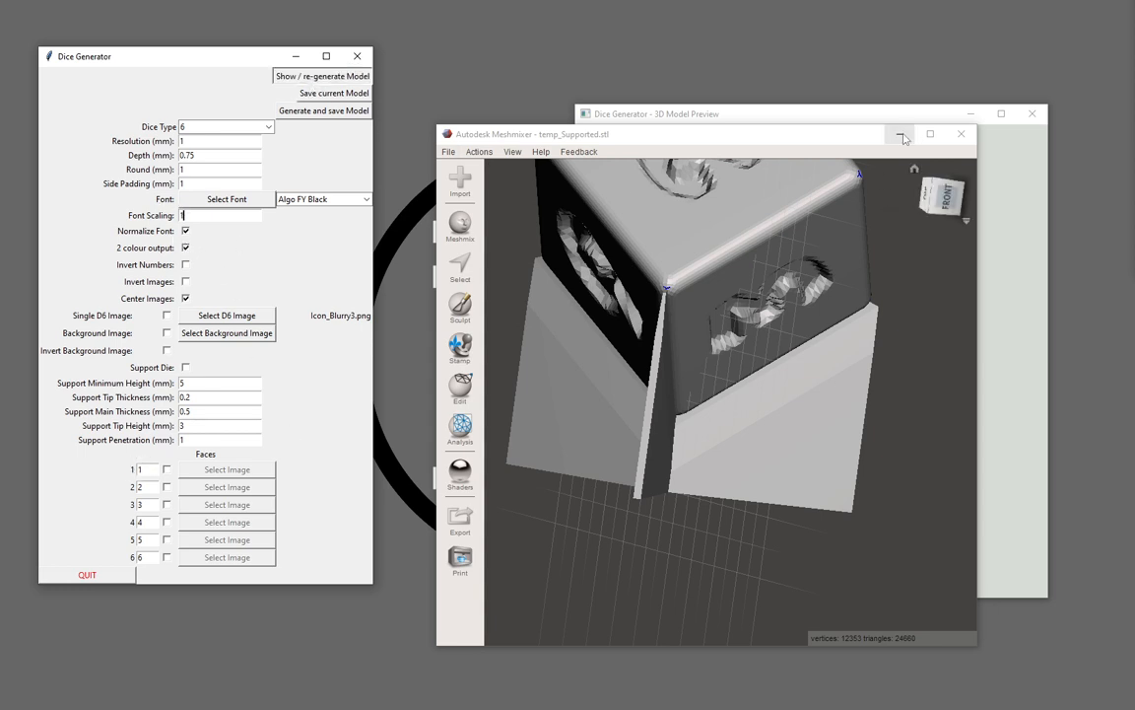
pyautogui.click(1032, 113)
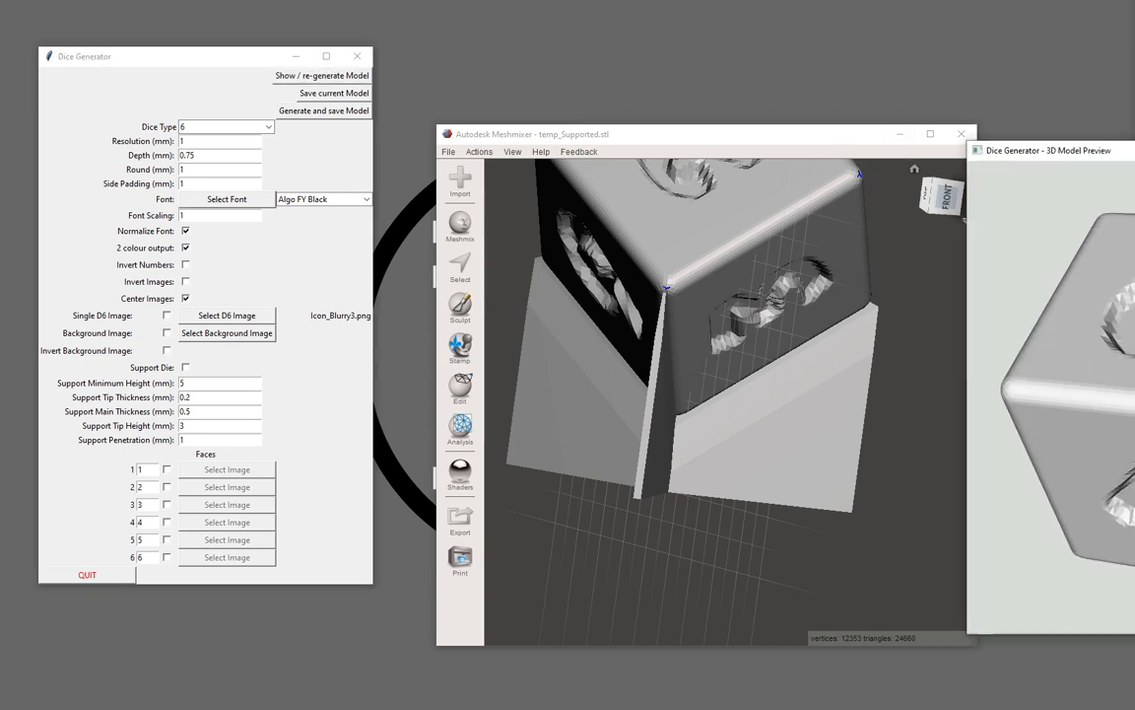
pyautogui.moveTo(1074, 152); pyautogui.dragTo(688, 56)
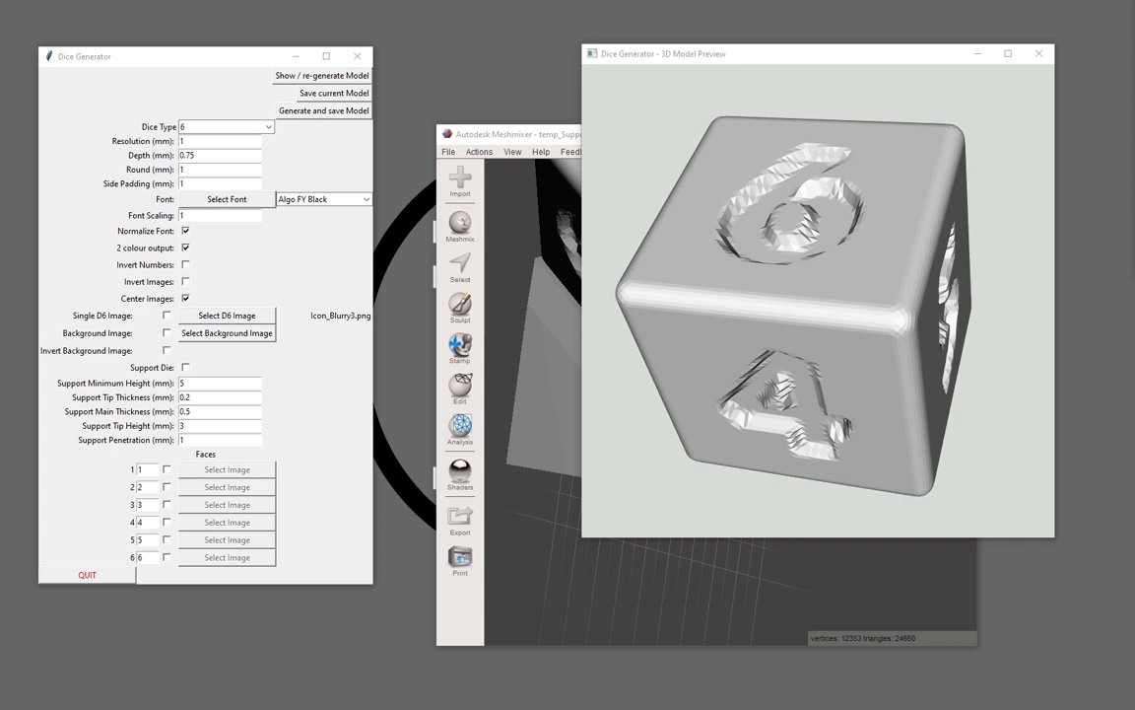
# Replace the supported die in Meshmixer with temp.stl and temp_col2.stl and view the filled numbers on the faces
pyautogui.click(501, 277)
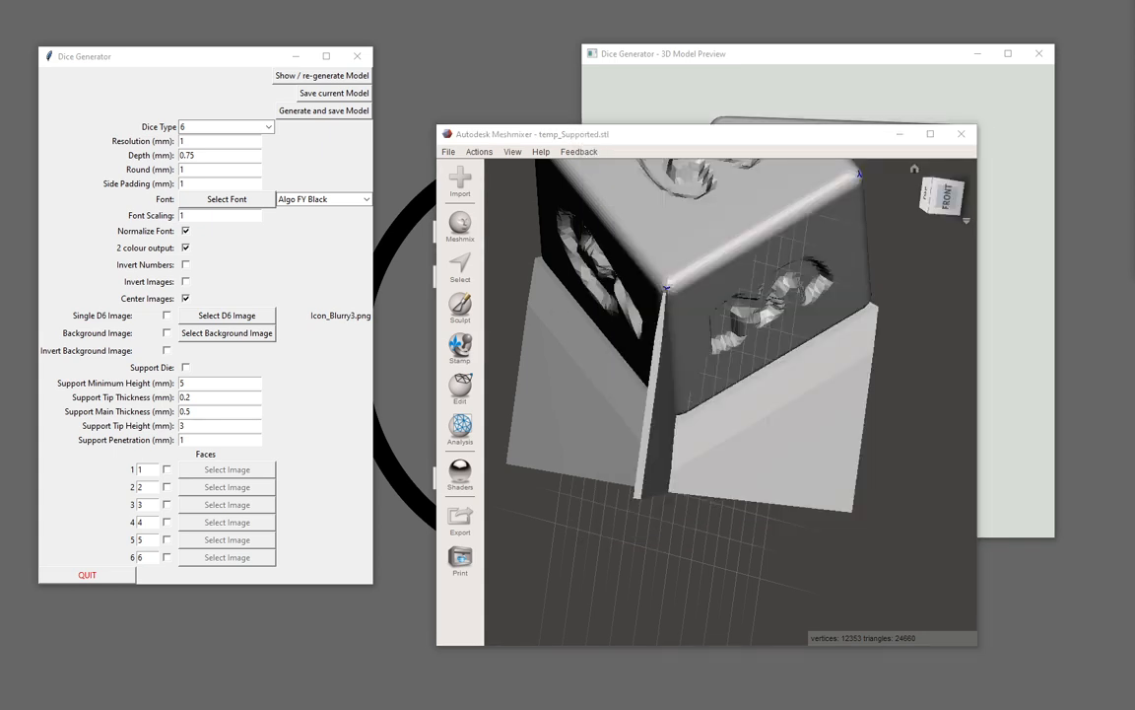
pyautogui.moveTo(1134, 307); pyautogui.dragTo(640, 301)
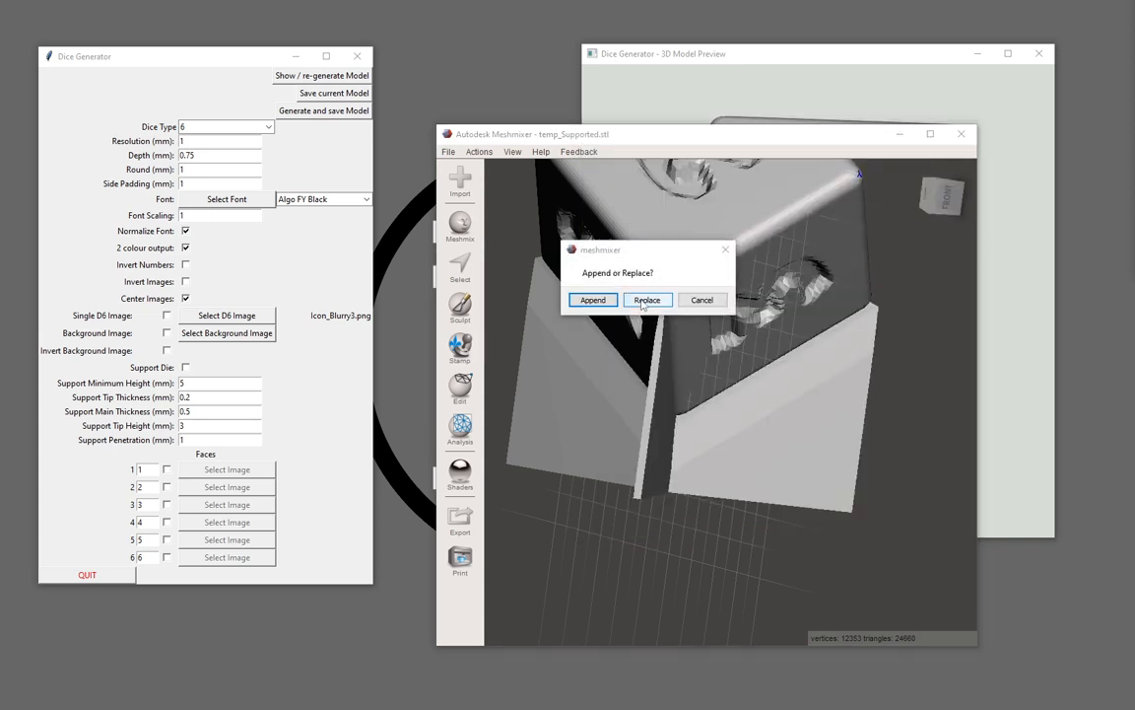
pyautogui.click(649, 300)
pyautogui.click(793, 63)
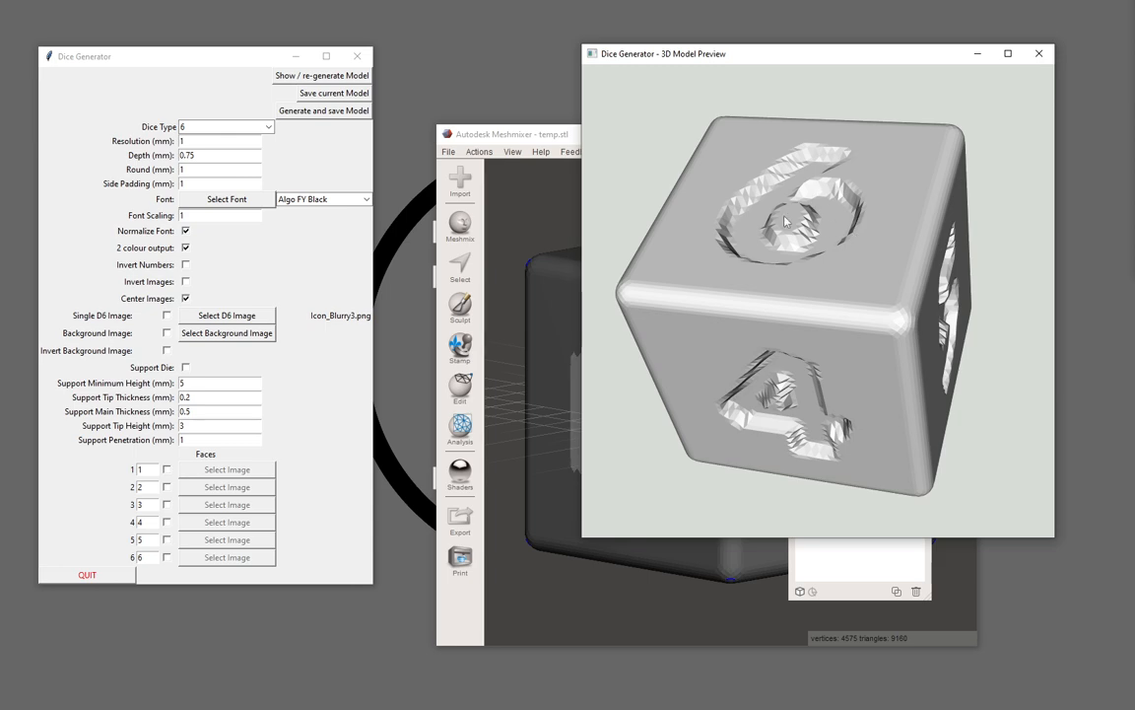
pyautogui.click(514, 139)
pyautogui.moveTo(577, 313); pyautogui.dragTo(759, 330, button='right')
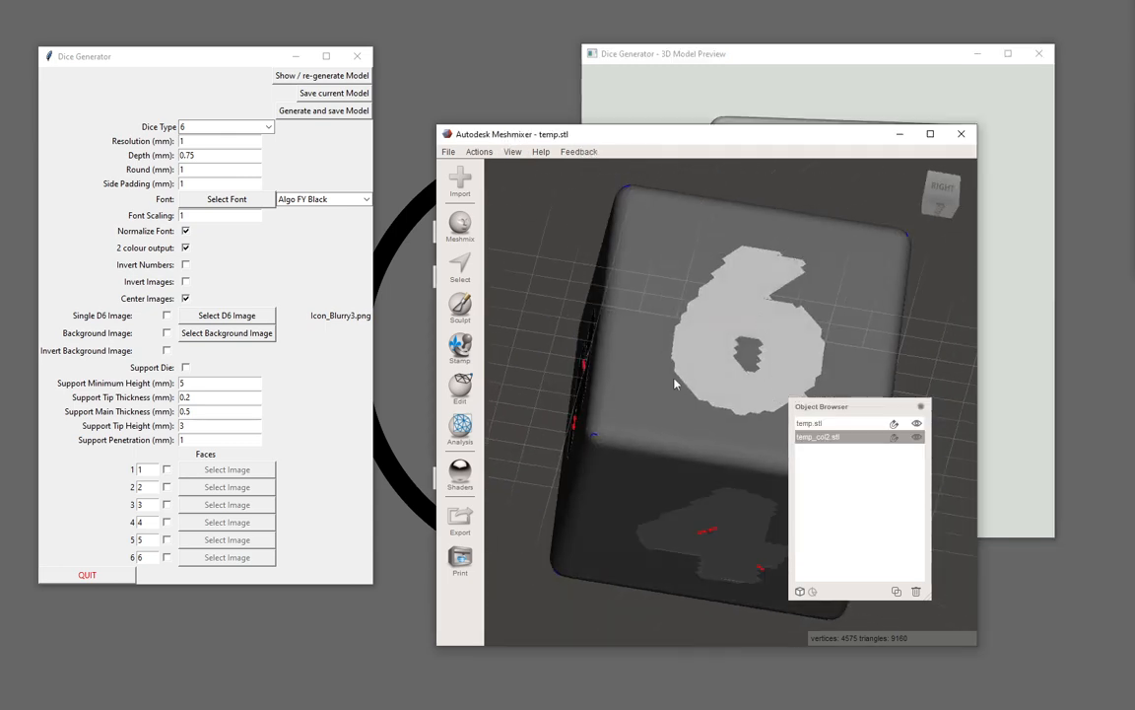
# Shift the temp_col2.stl numbers about -15.86 mm along X, out of the die, and inspect both separated parts
pyautogui.scroll(-3, 675, 388)
pyautogui.press('t')
pyautogui.moveTo(759, 400); pyautogui.dragTo(612, 394)
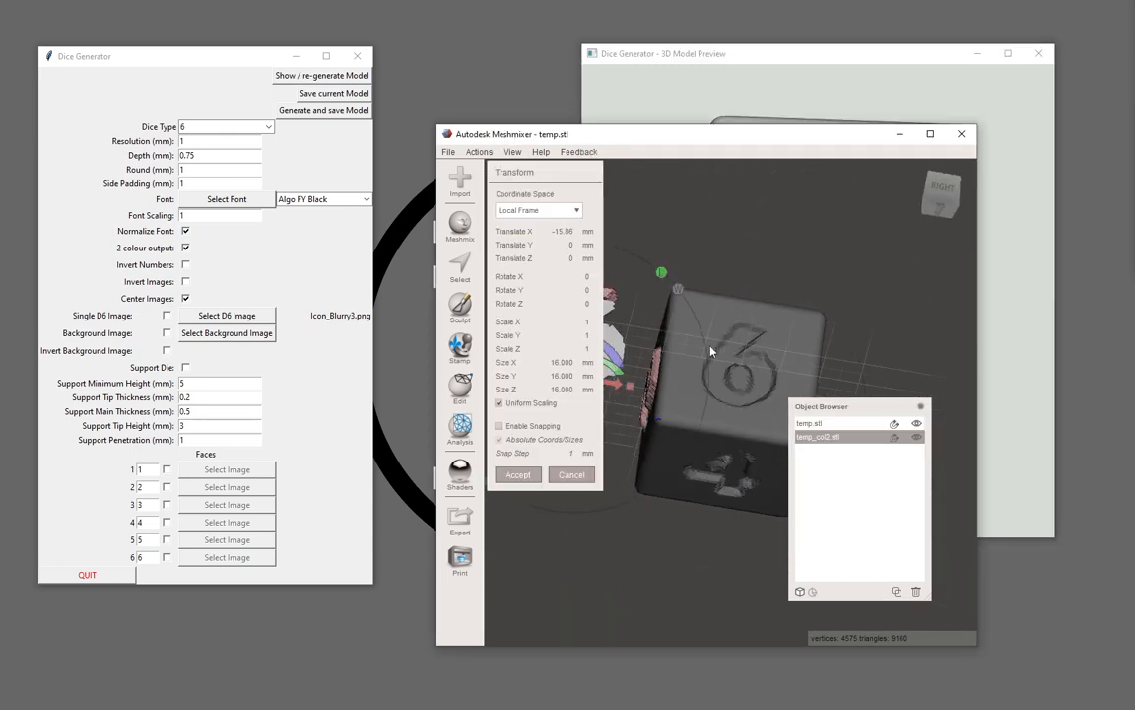
pyautogui.moveTo(710, 351); pyautogui.dragTo(631, 330, button='right')
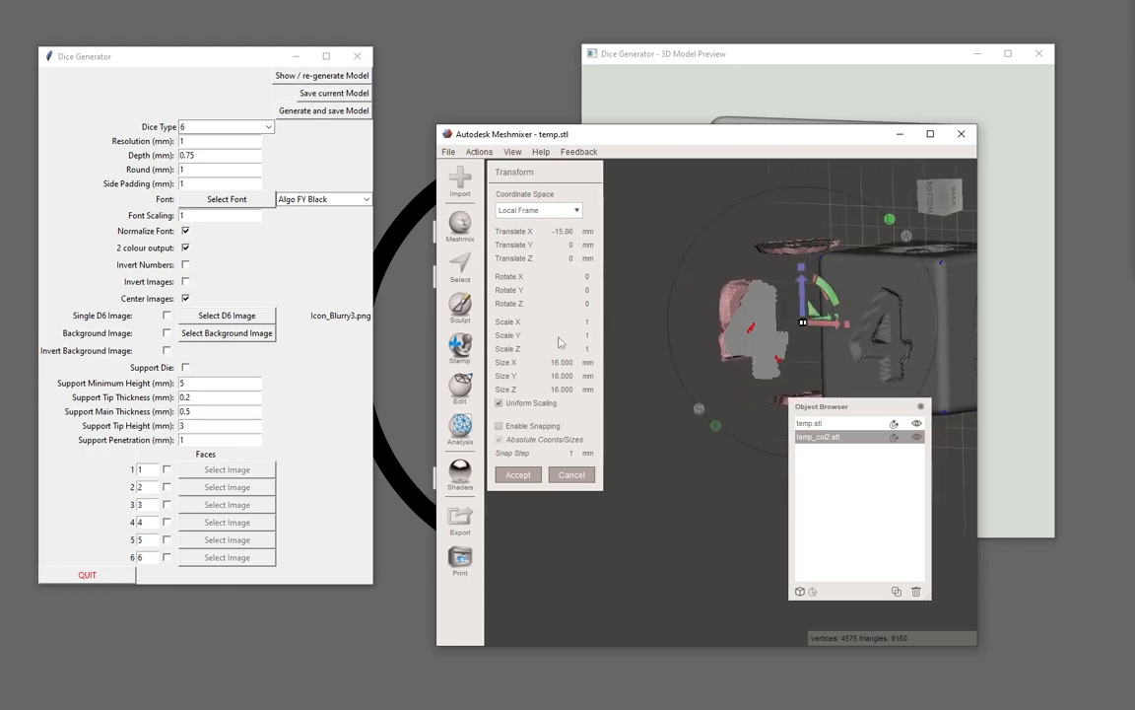
pyautogui.moveTo(559, 342); pyautogui.dragTo(755, 277, button='right')
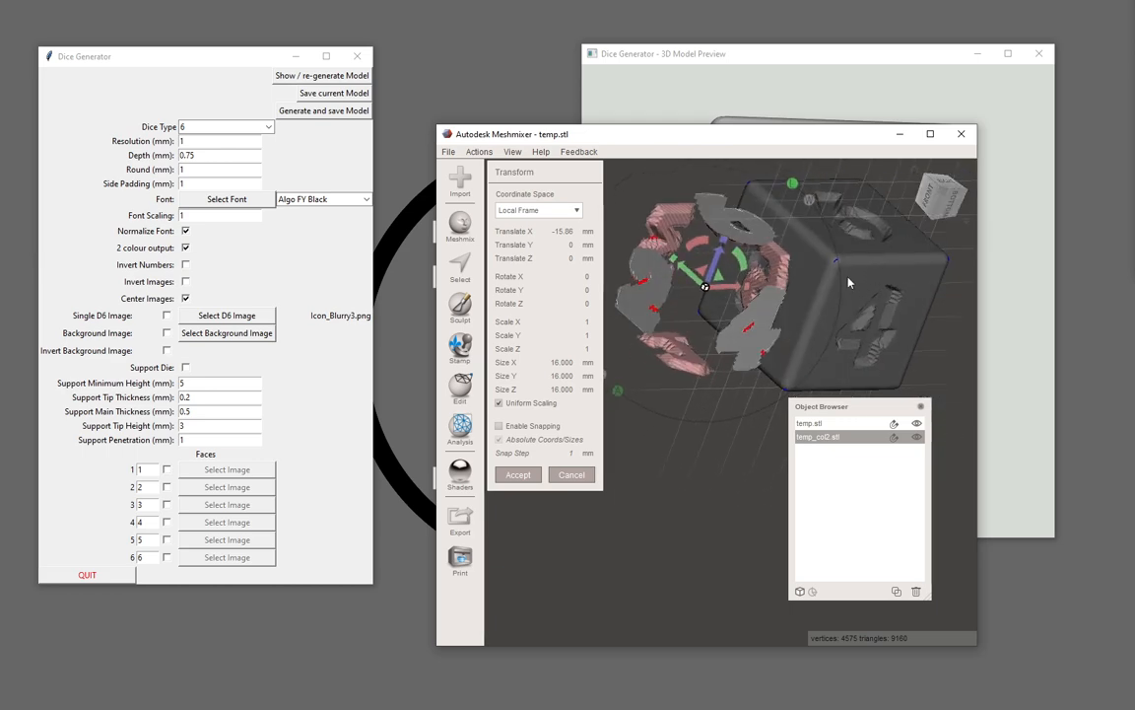
pyautogui.moveTo(849, 283); pyautogui.dragTo(759, 266, button='right')
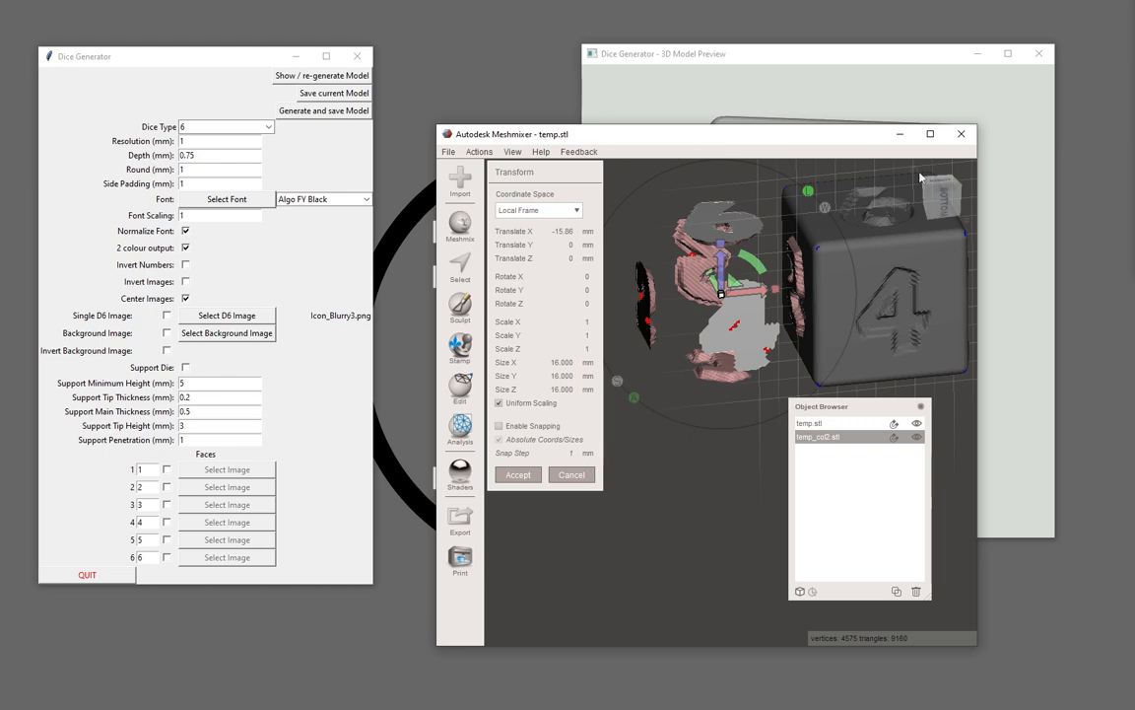
# Return to the Dice Generator preview and rotate the die to view its engraved numbers
pyautogui.click(900, 134)
pyautogui.moveTo(688, 288); pyautogui.dragTo(829, 354)
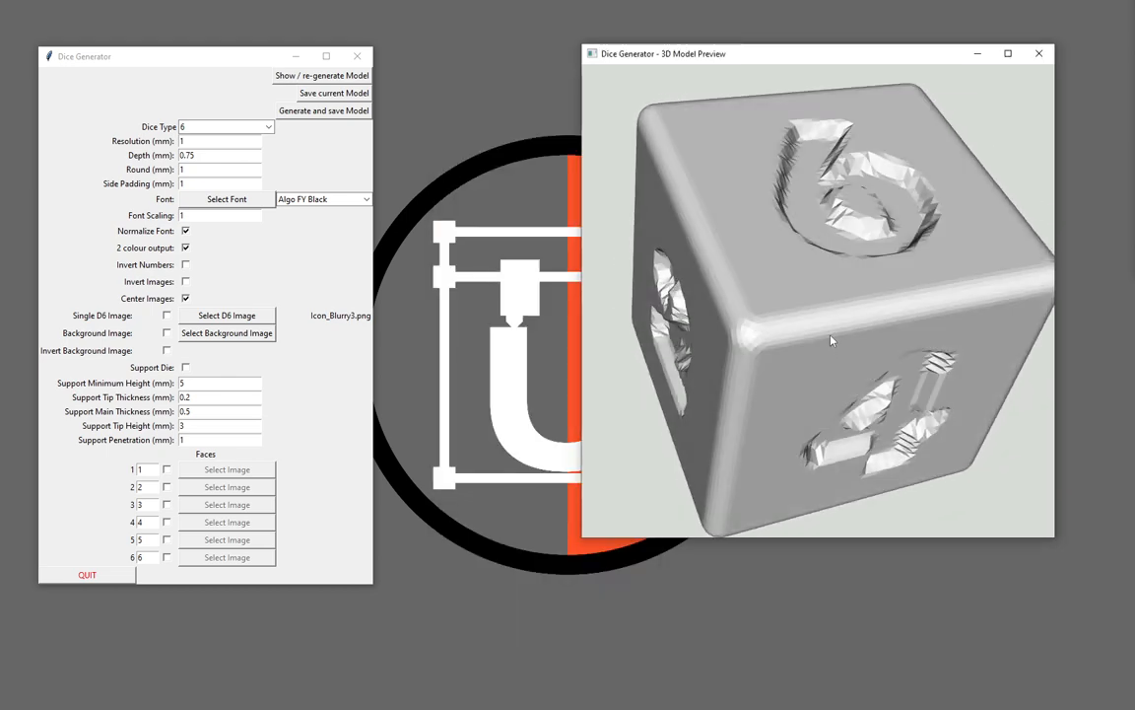